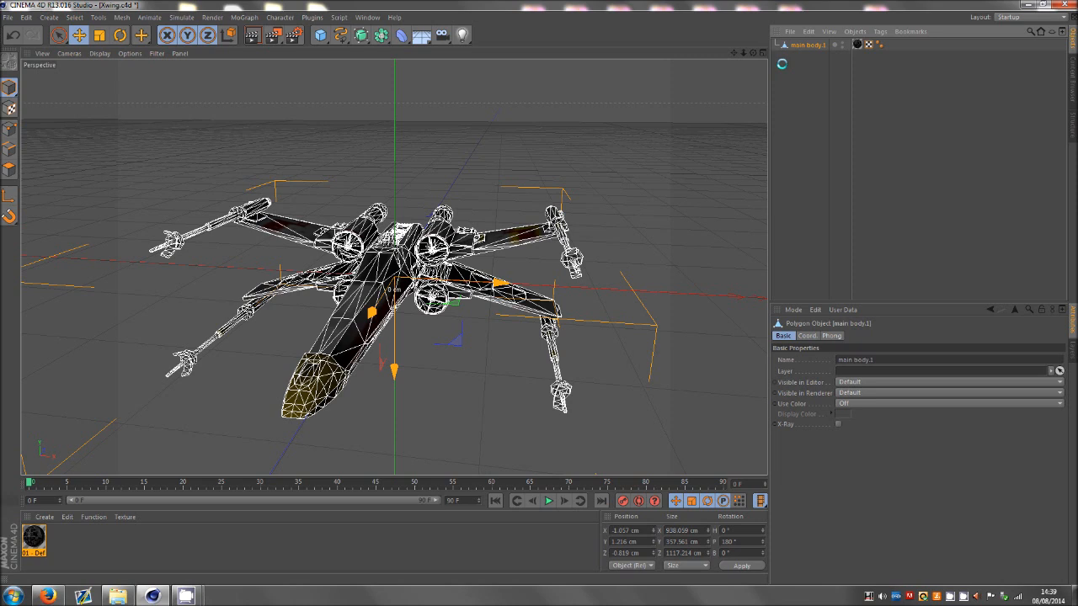
- Examine the textured X-wing model from several angles and check that it is a single polygon mesh
click(808, 90)
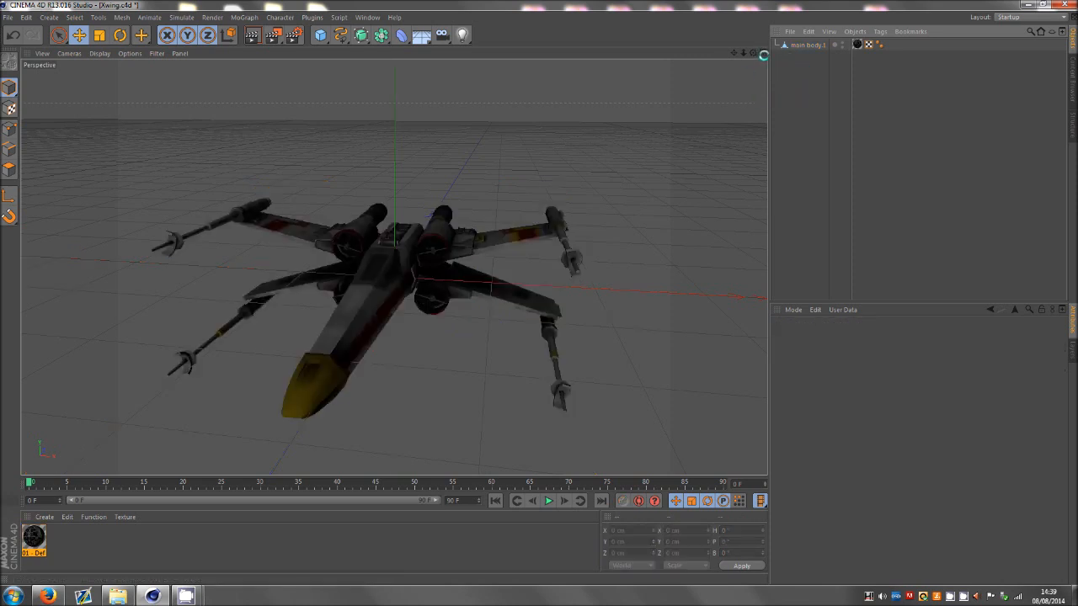
drag(753, 53, 505, 294)
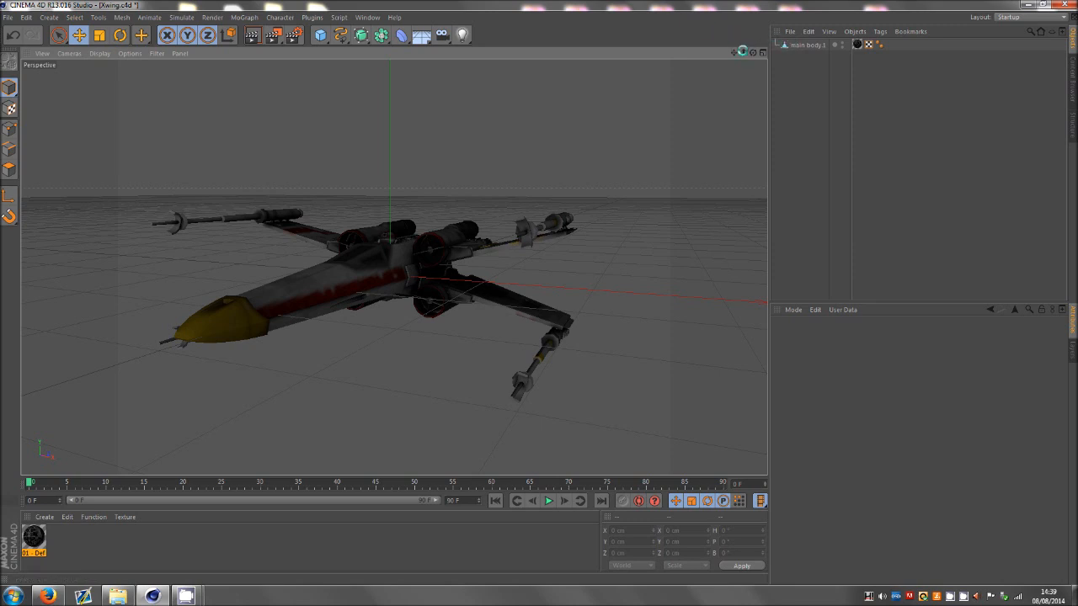
drag(753, 53, 539, 291)
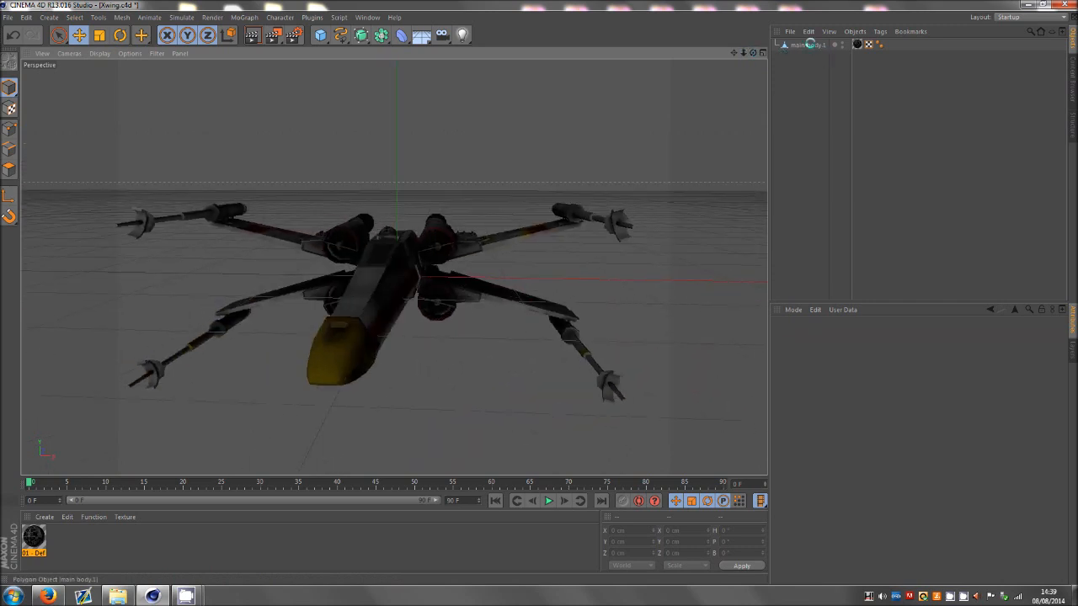
click(809, 44)
click(759, 53)
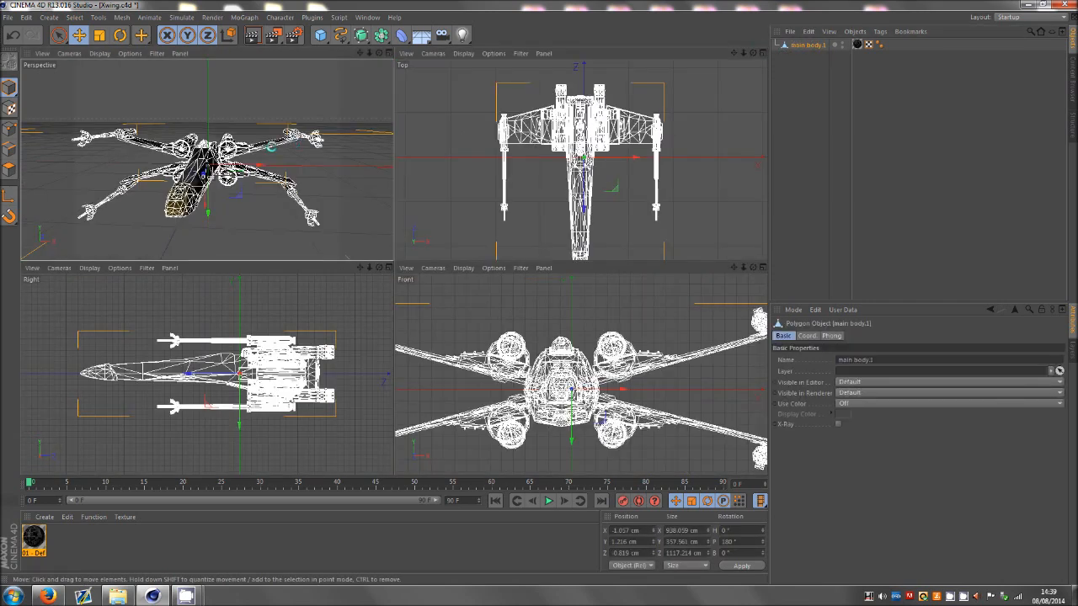
middle_click(274, 148)
click(897, 95)
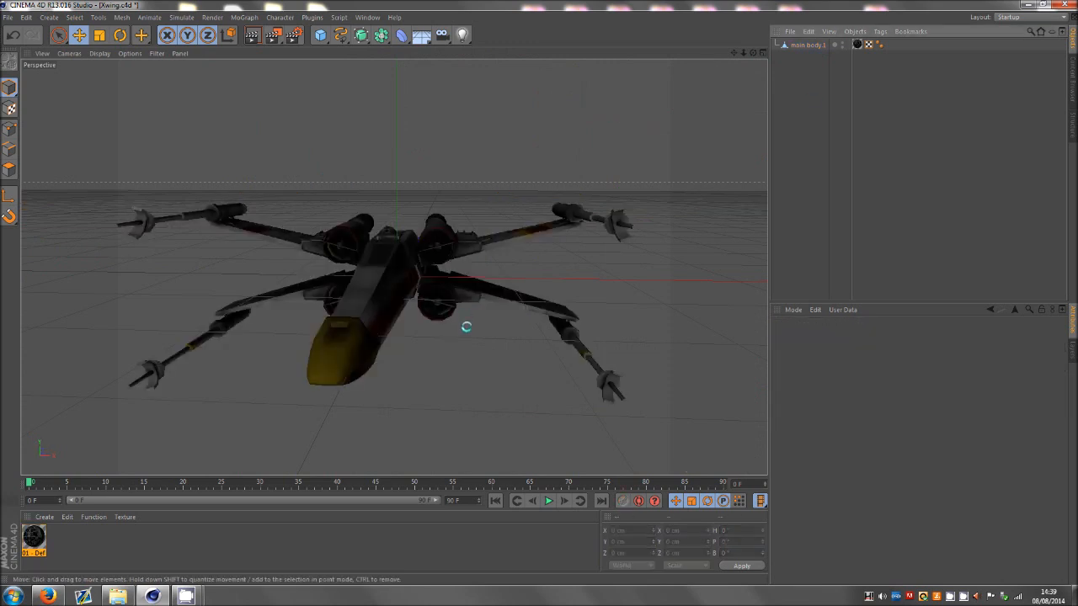
click(444, 244)
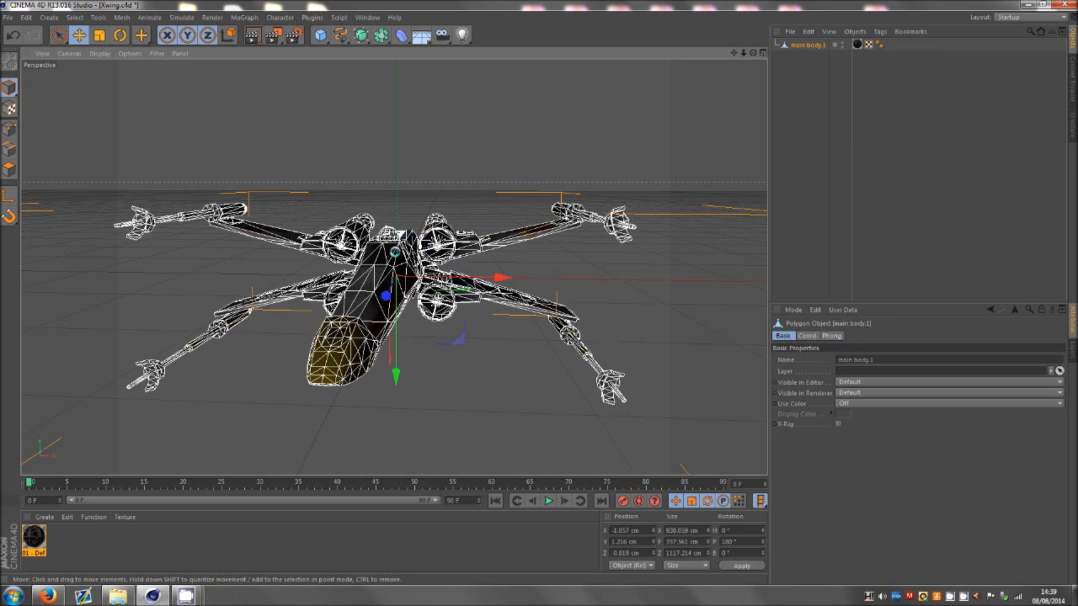
- Select the main body.1 mesh and switch to polygon editing mode
click(856, 129)
click(800, 47)
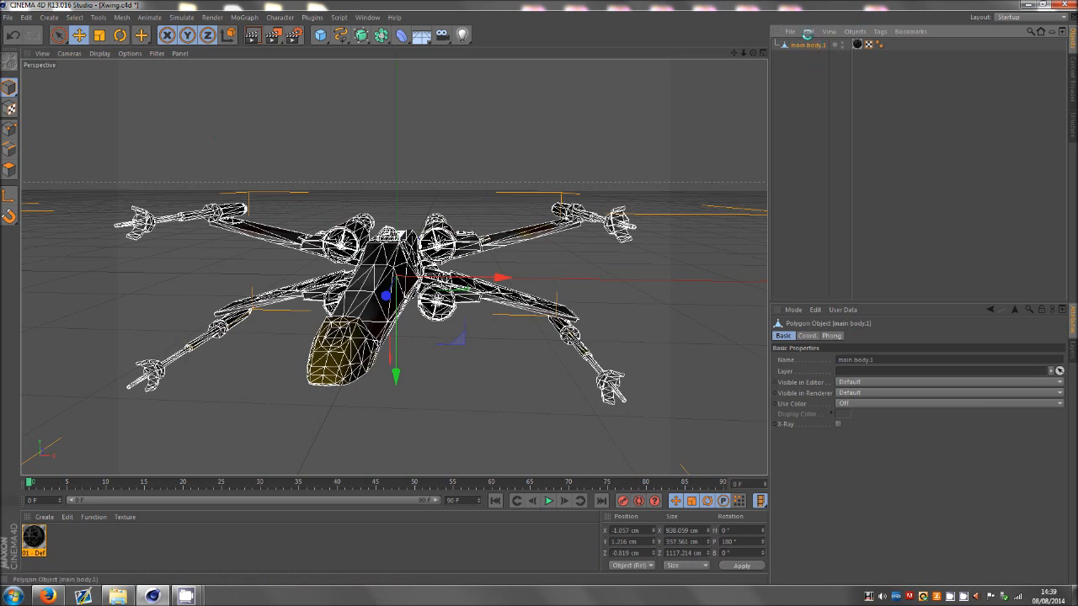
click(12, 169)
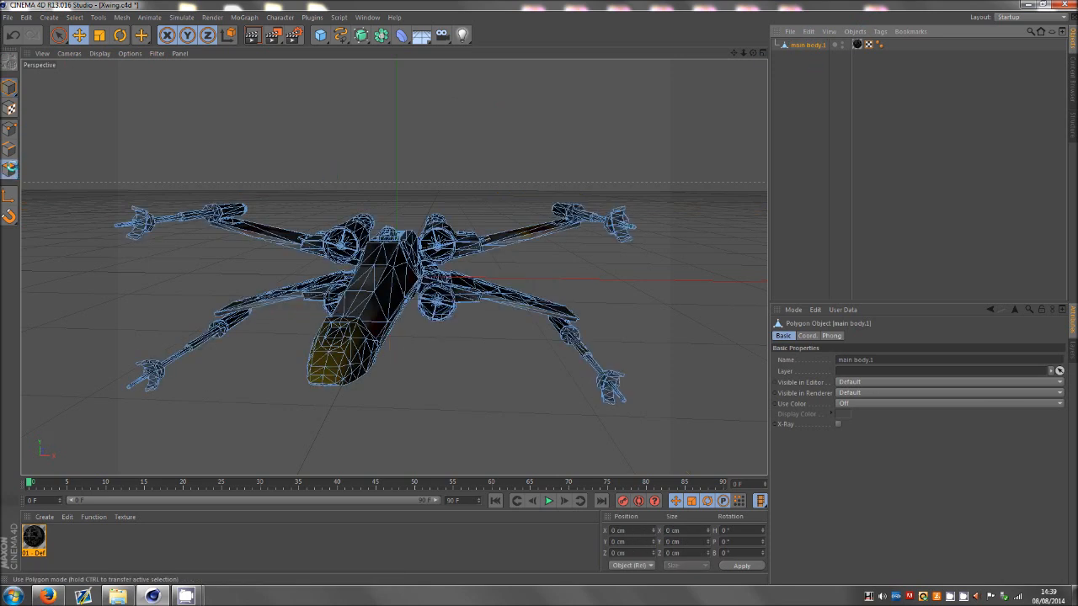
- Try painting a selection over the lower-right wing with Live Selection in perspective, checking it from behind
click(58, 35)
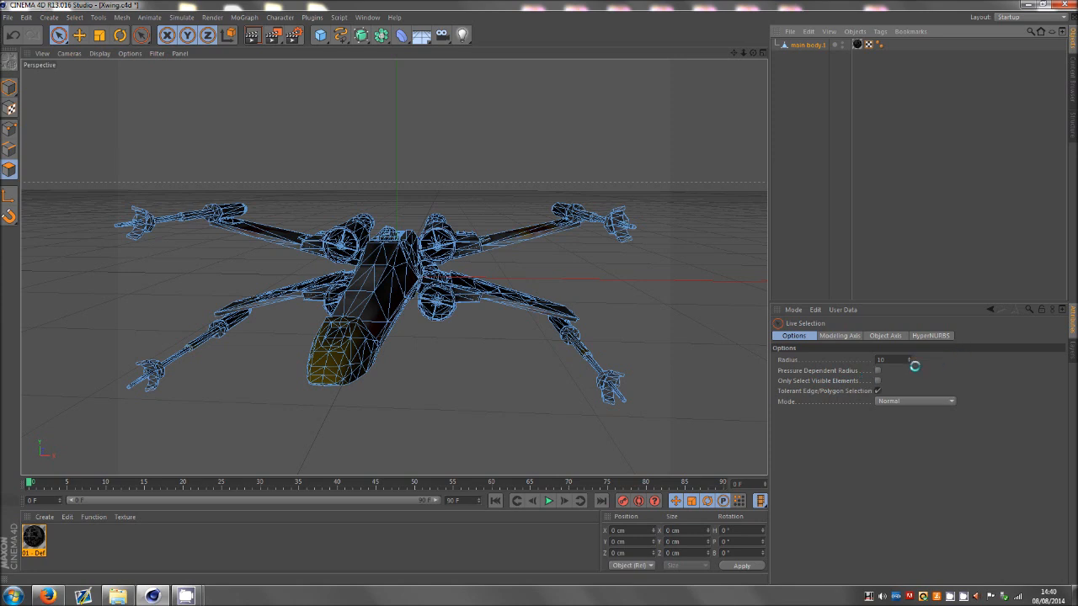
drag(492, 293, 574, 317)
drag(752, 53, 541, 292)
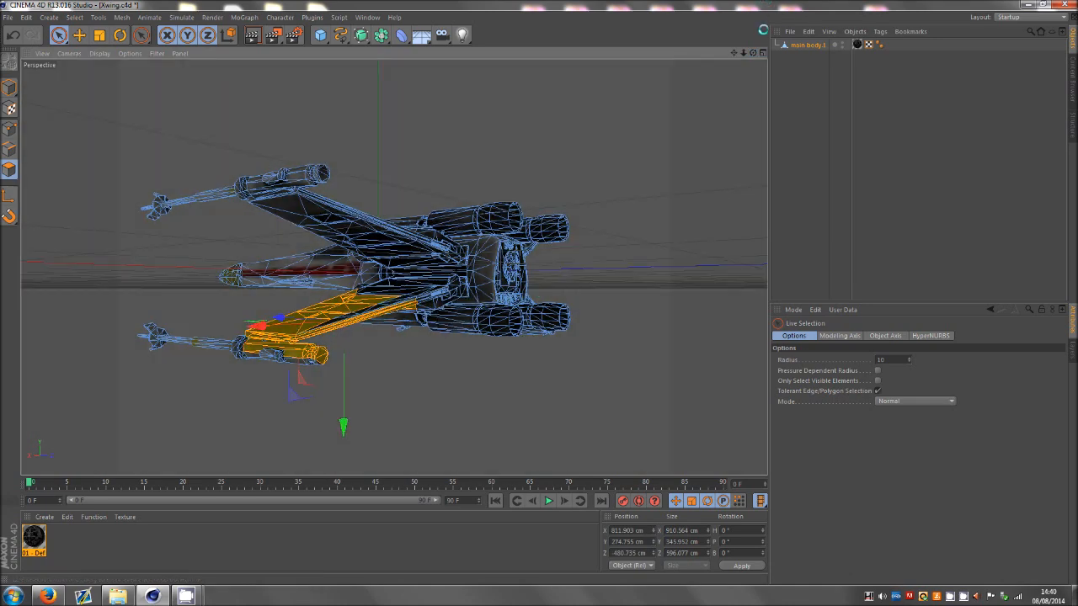
drag(753, 53, 539, 292)
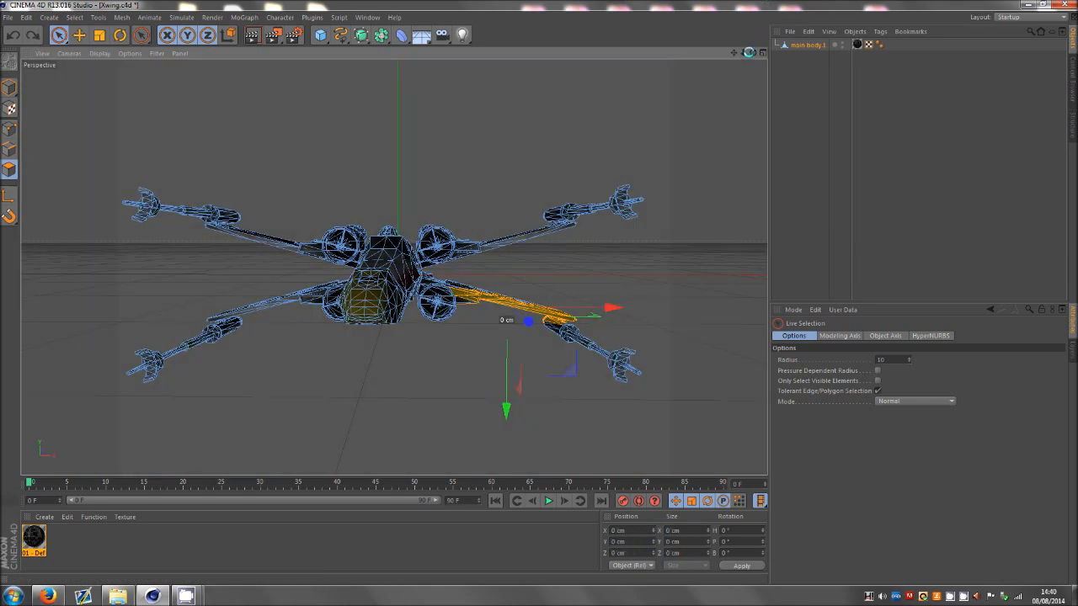
- In the Front view, box-select the whole lower-right wing, including its engine and cannon, with Rectangle Selection
middle_click(461, 201)
middle_click(415, 318)
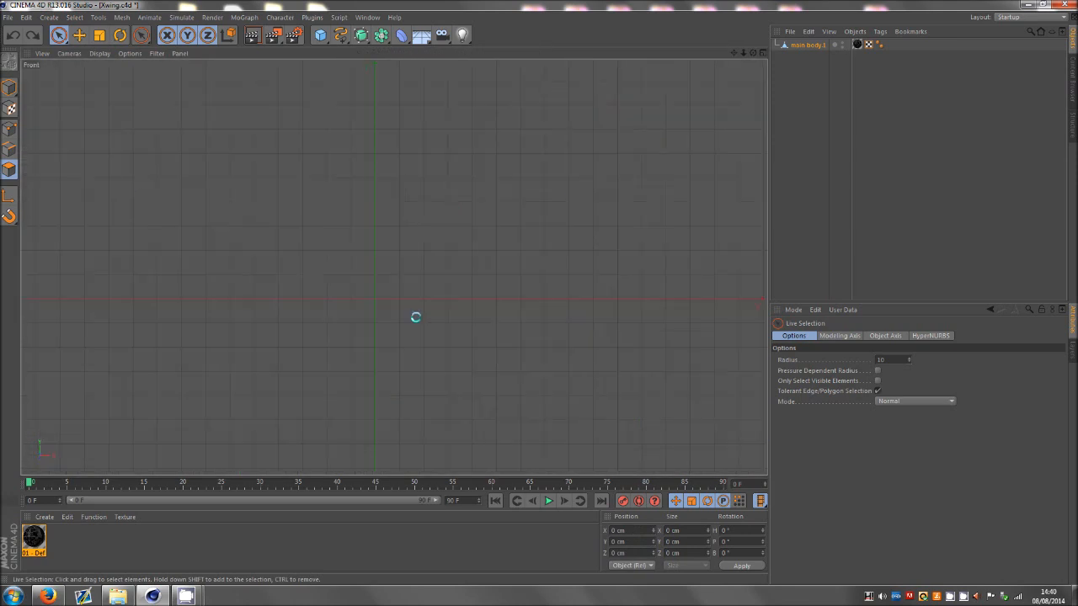
scroll(319, 281, down, 6)
scroll(485, 368, up, 3)
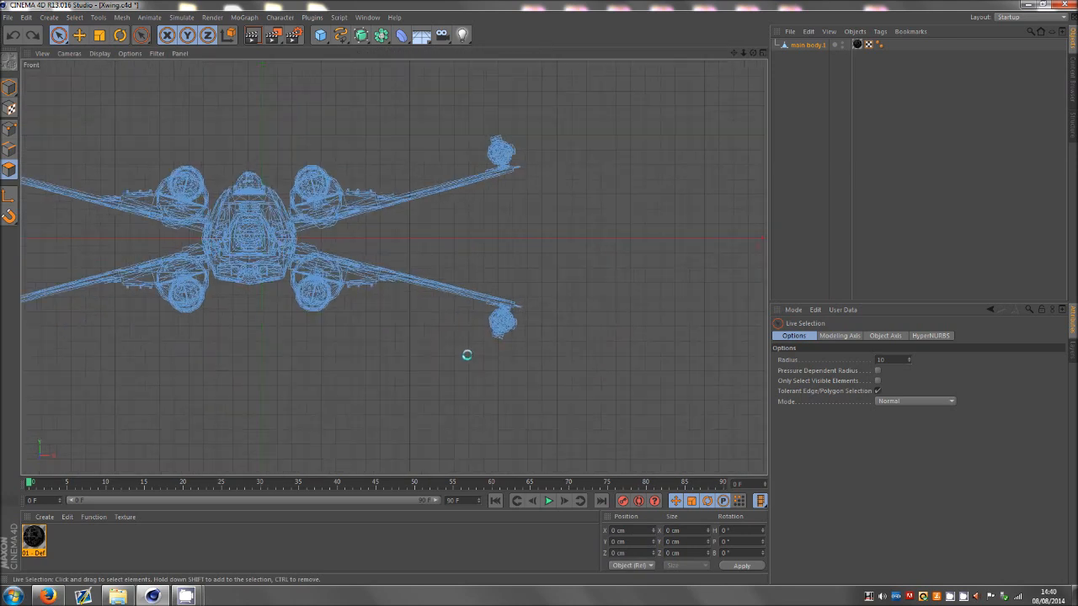
scroll(438, 326, up, 2)
drag(58, 34, 98, 69)
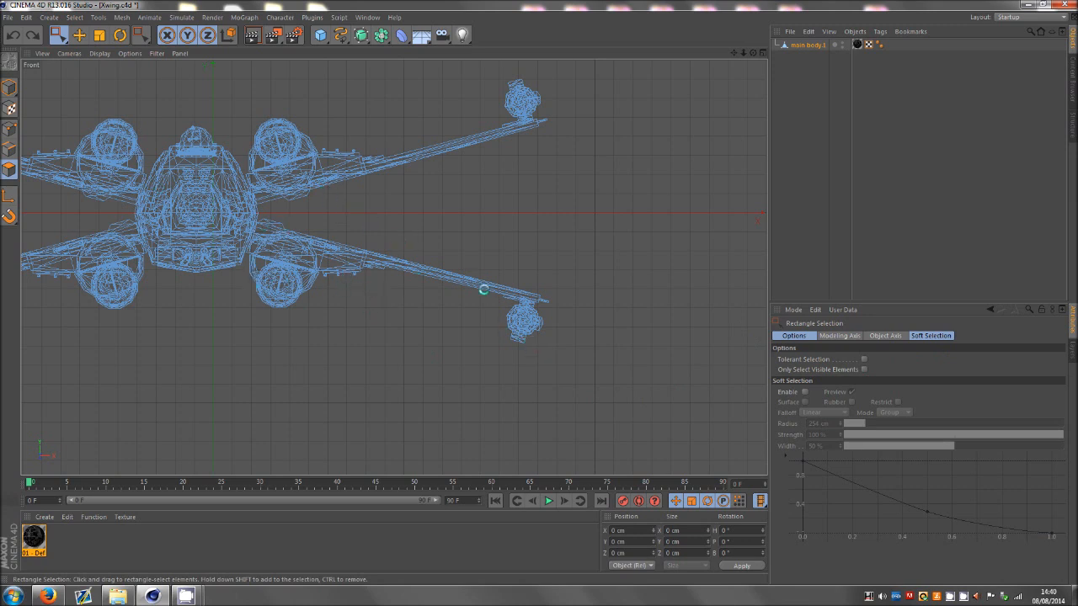
drag(609, 400, 261, 210)
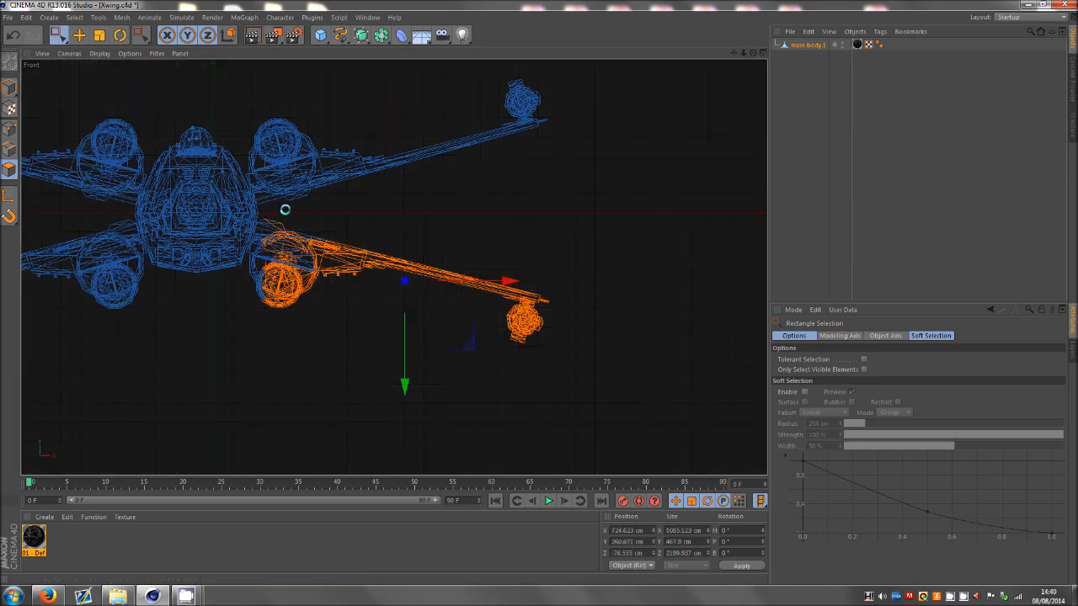
- Refine the wing selection with Live Selection, adding missed polygons at the wing root and deselecting stray fuselage polygons
scroll(275, 210, up, 4)
click(58, 35)
drag(58, 35, 92, 44)
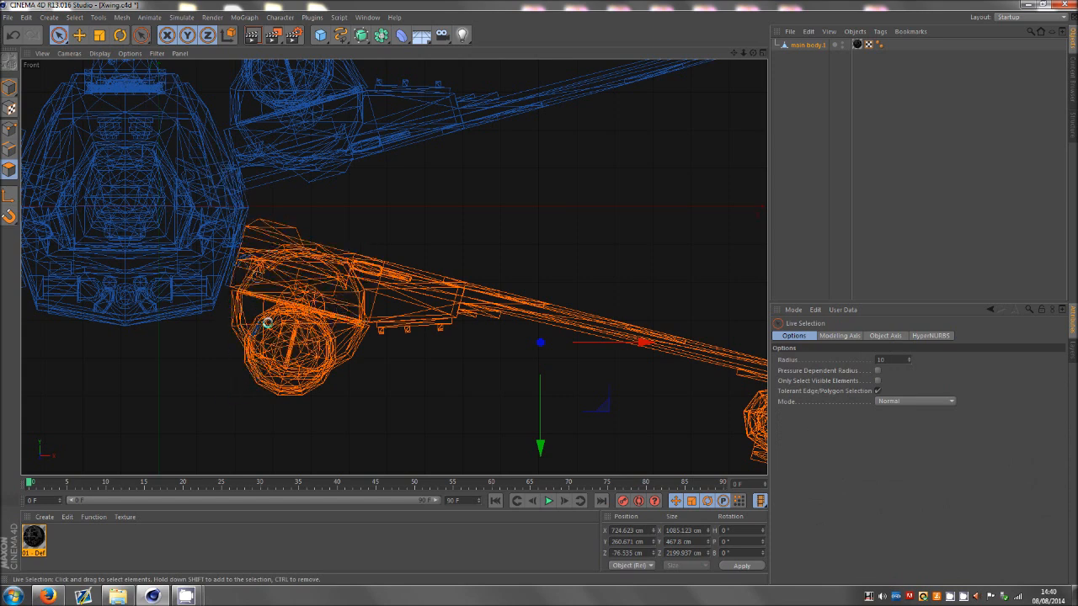
click(168, 299)
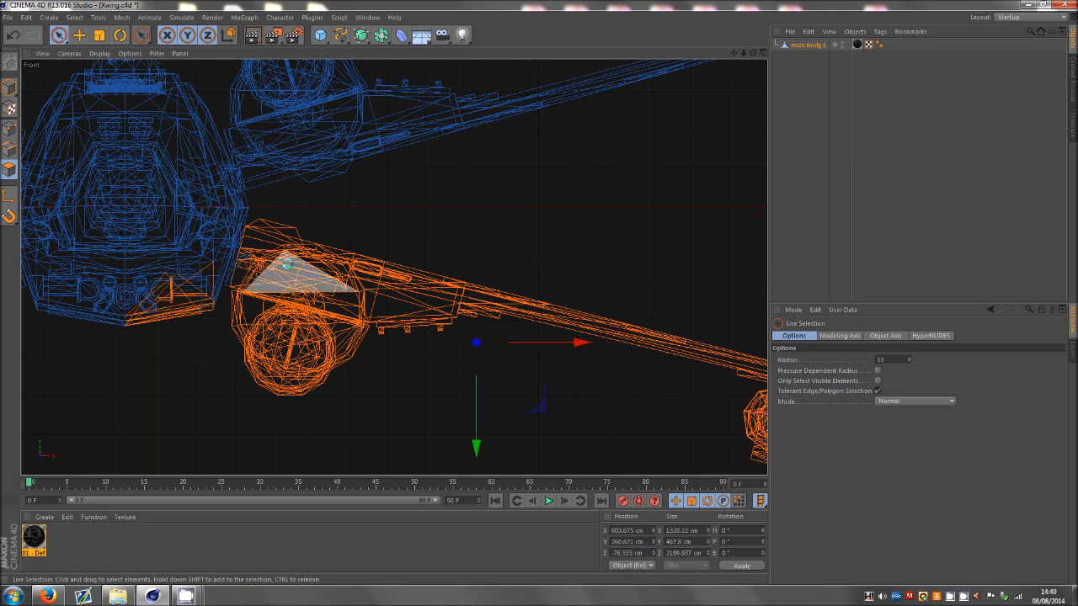
mouse_move(148, 368)
ctrl+mouse_down()
mouse_move(157, 277)
mouse_move(195, 313)
mouse_move(177, 332)
ctrl+mouse_up()
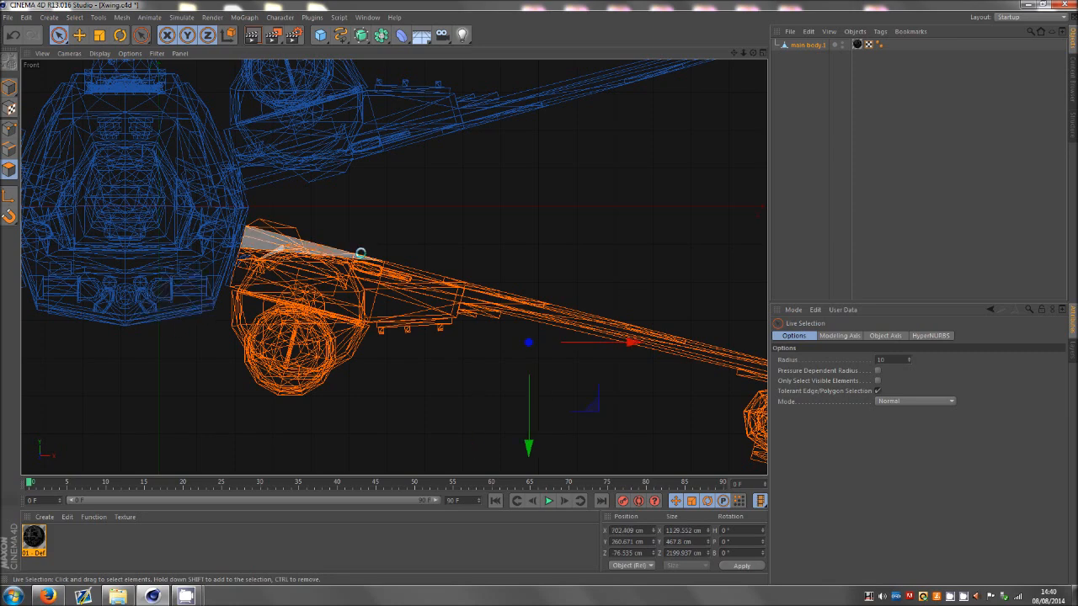
scroll(132, 222, up, 4)
scroll(281, 294, up, 3)
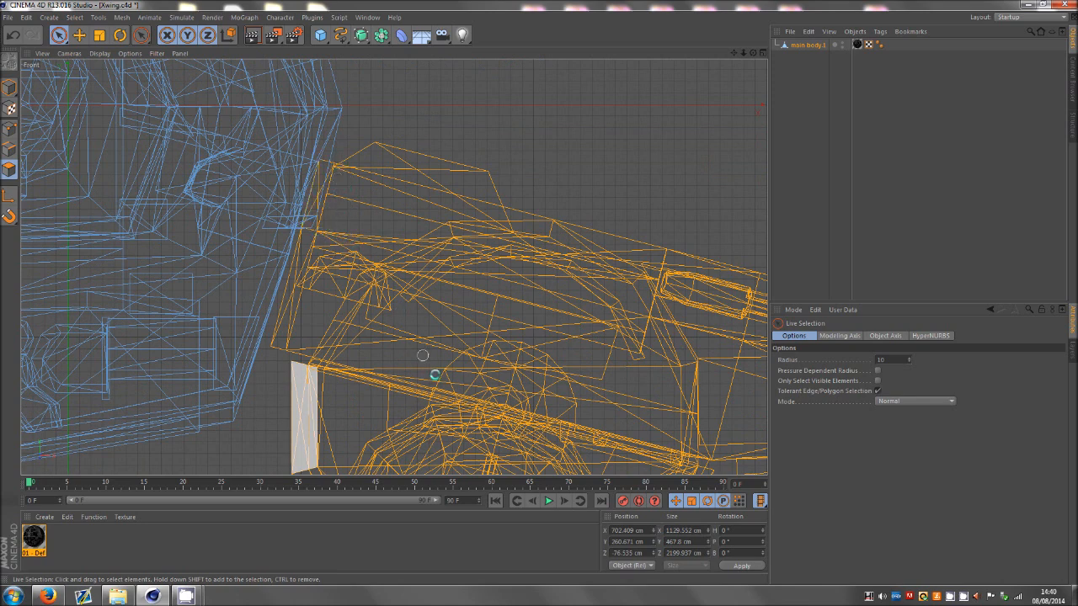
shift+click(294, 303)
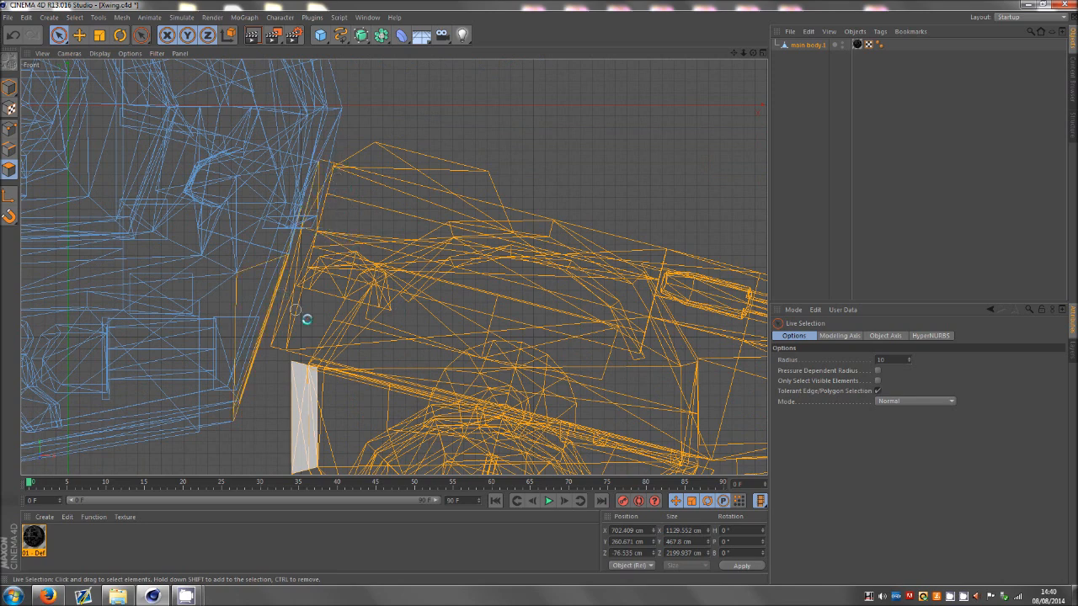
ctrl+click(276, 285)
scroll(225, 232, down, 8)
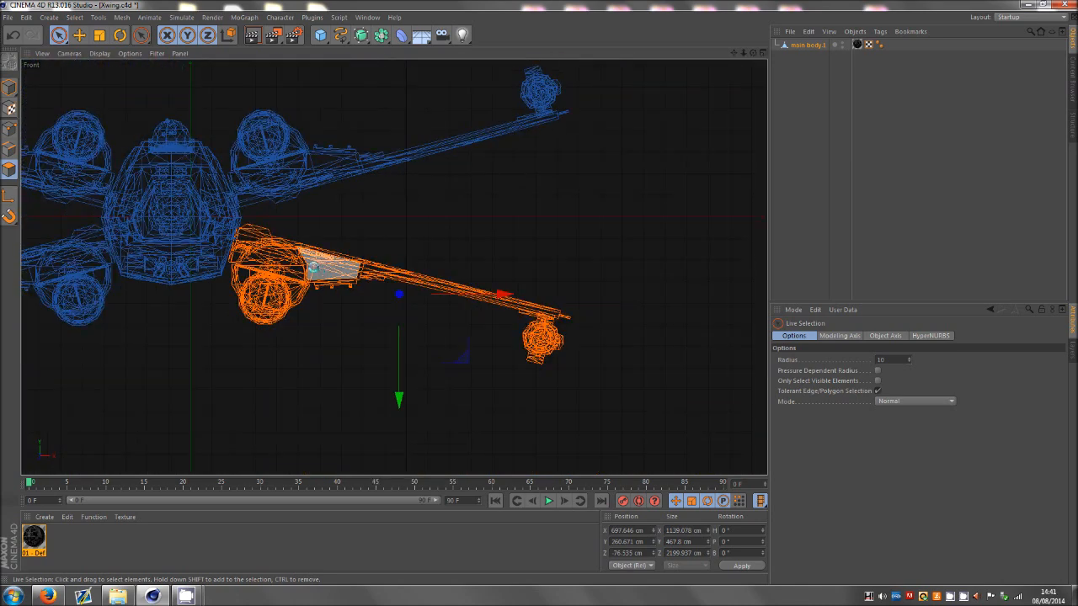
- Split the selected lower-right wing polygons into a separate object and select that new object
right_click(301, 261)
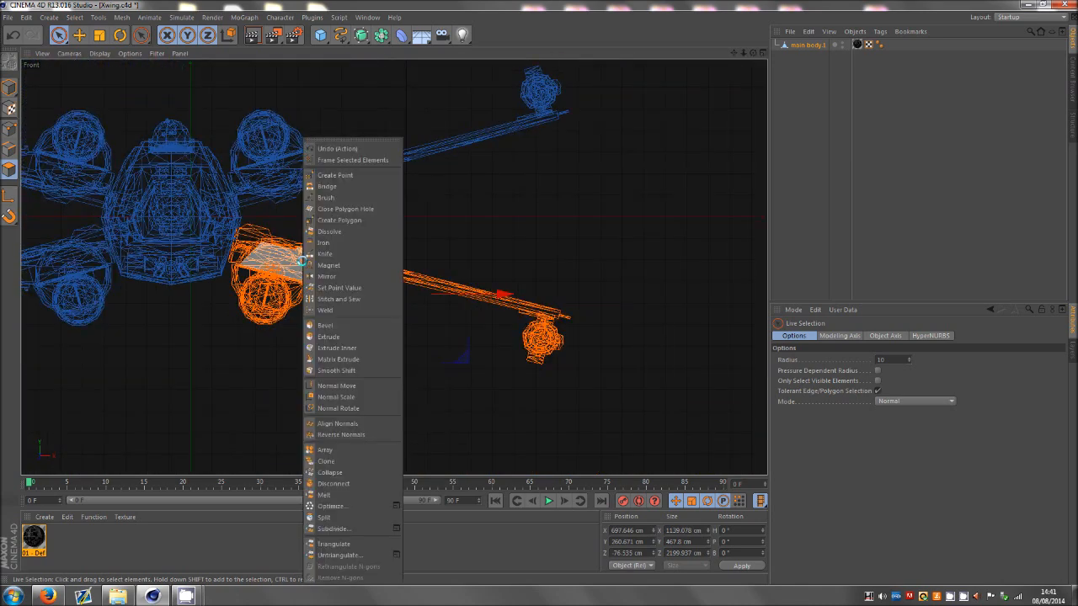
click(337, 515)
click(810, 56)
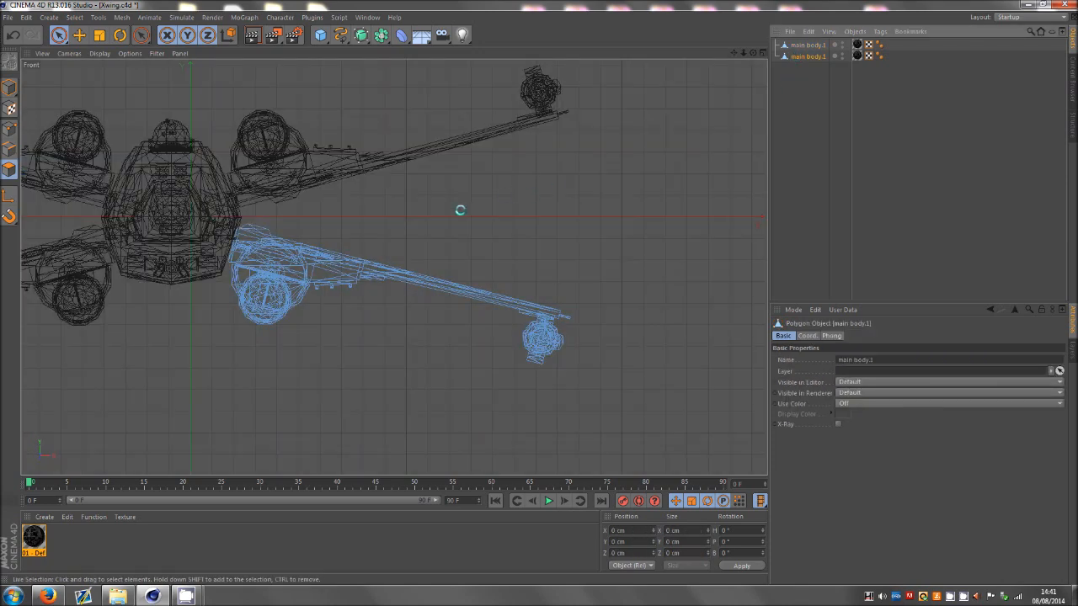
- Delete the selected lower-right wing polygons from the original main body.1 mesh, keeping the rest of the ship
click(813, 46)
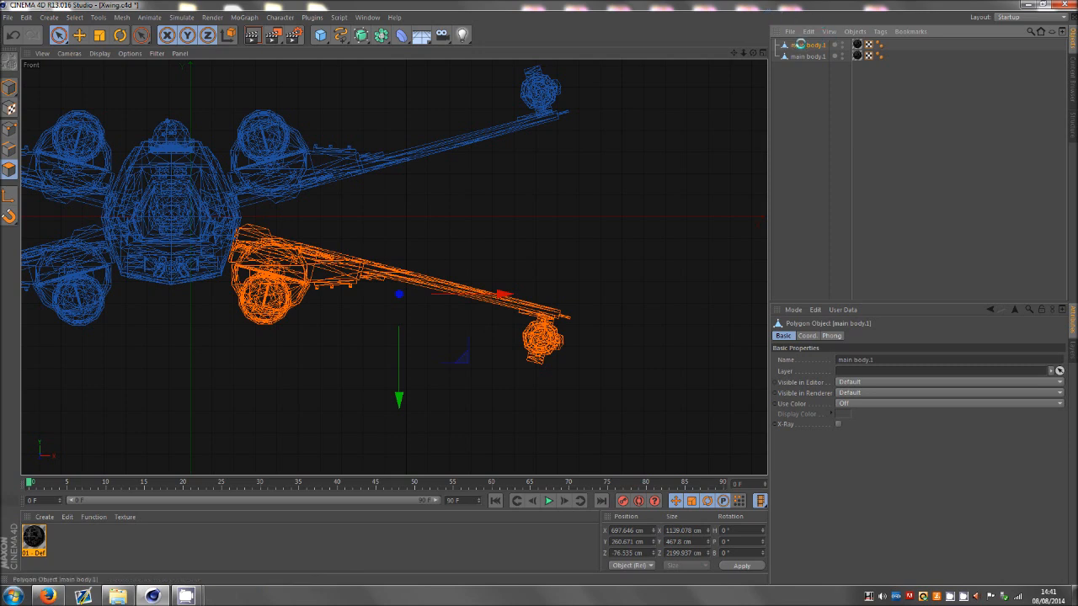
key(Delete)
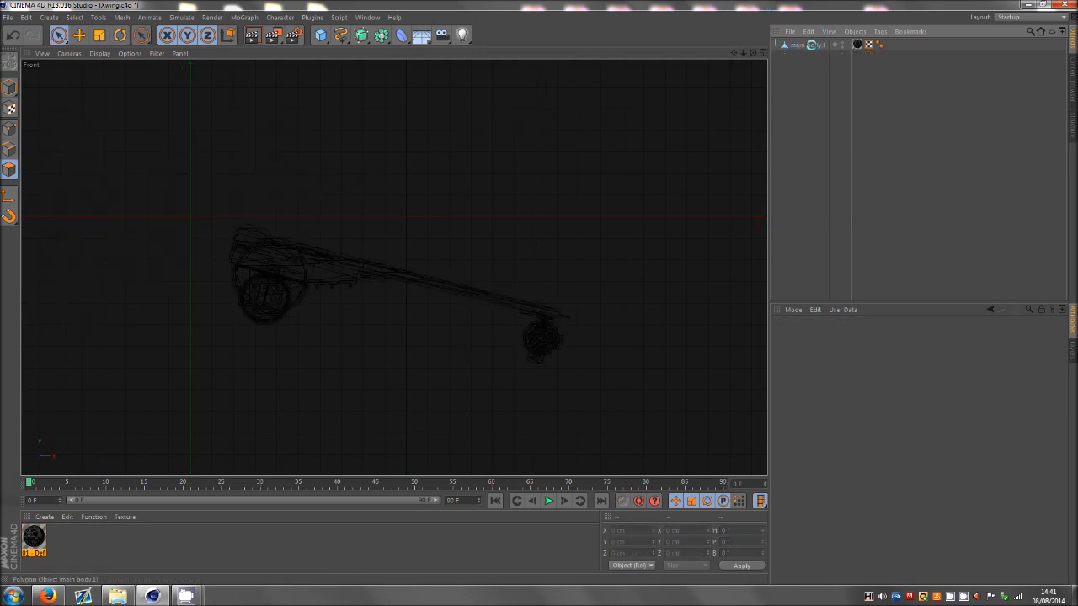
key(ctrl+z)
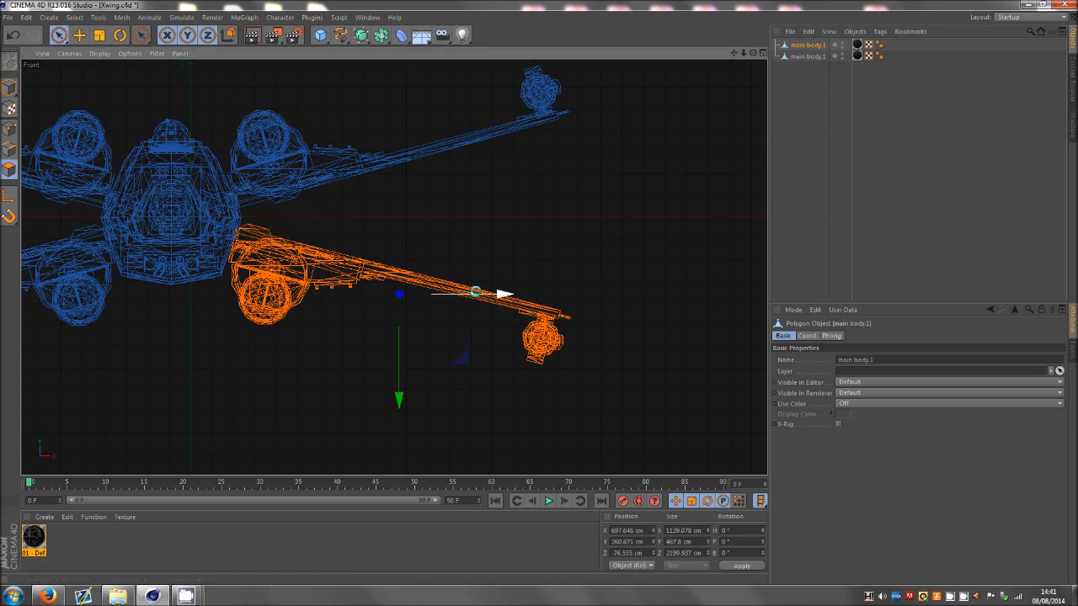
key(ctrl+z)
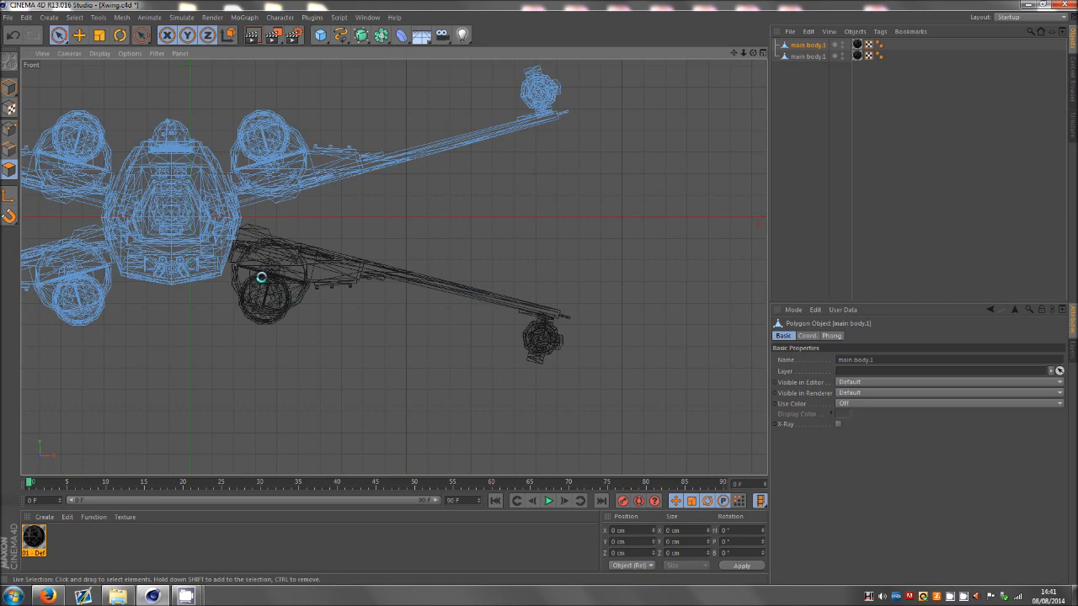
- Select the leftover polygons at the lower-right wing root in the original mesh and split them into another object
scroll(353, 291, up, 5)
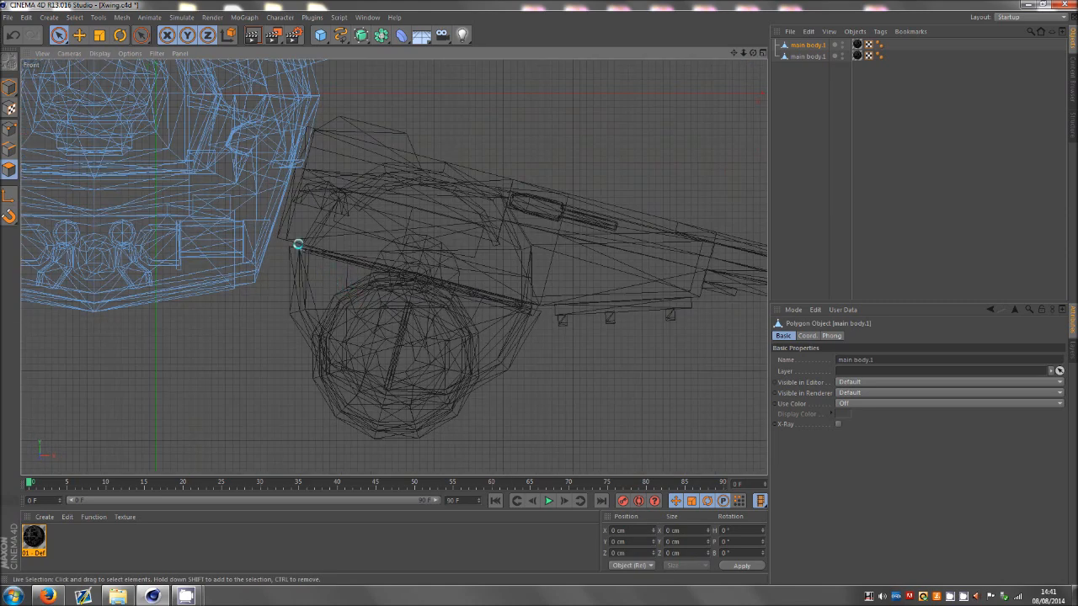
scroll(297, 244, up, 2)
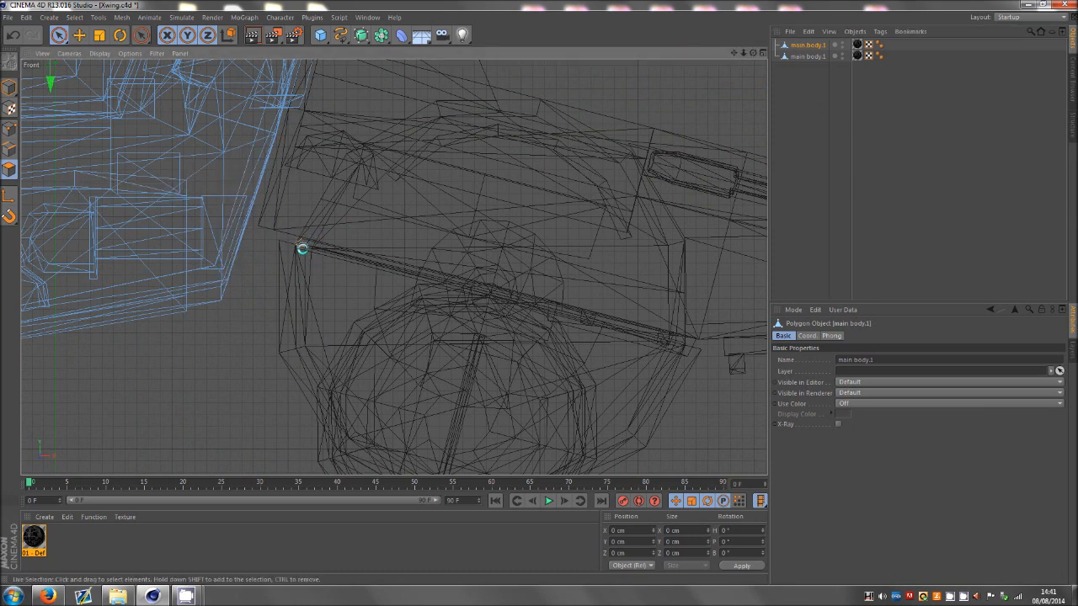
click(295, 247)
right_click(299, 246)
click(350, 528)
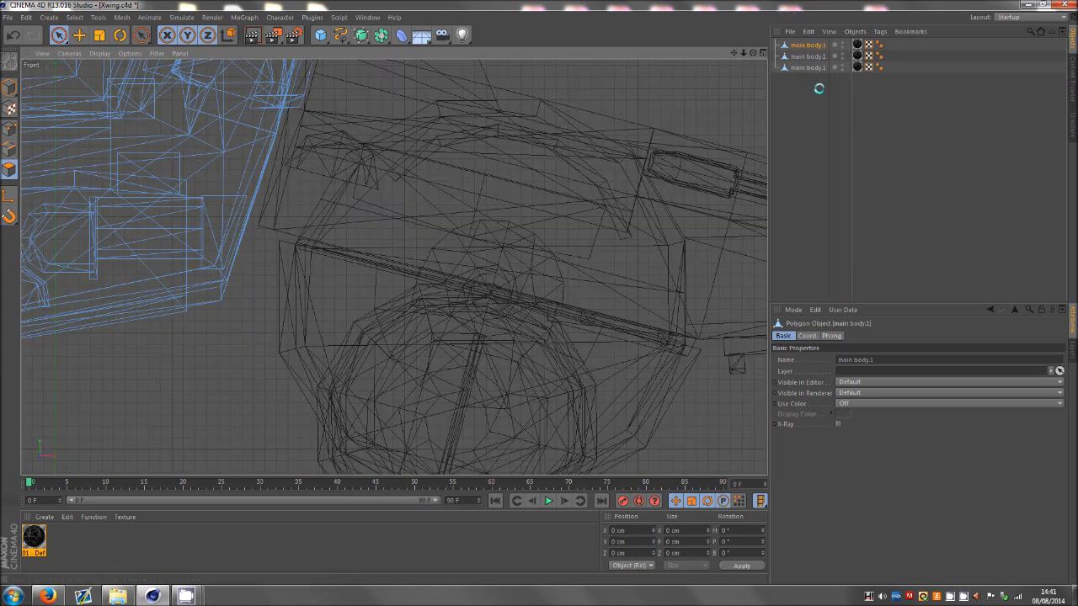
- Merge the split wing and the leftover wing-root piece into one object with Connect Objects + Delete
click(806, 56)
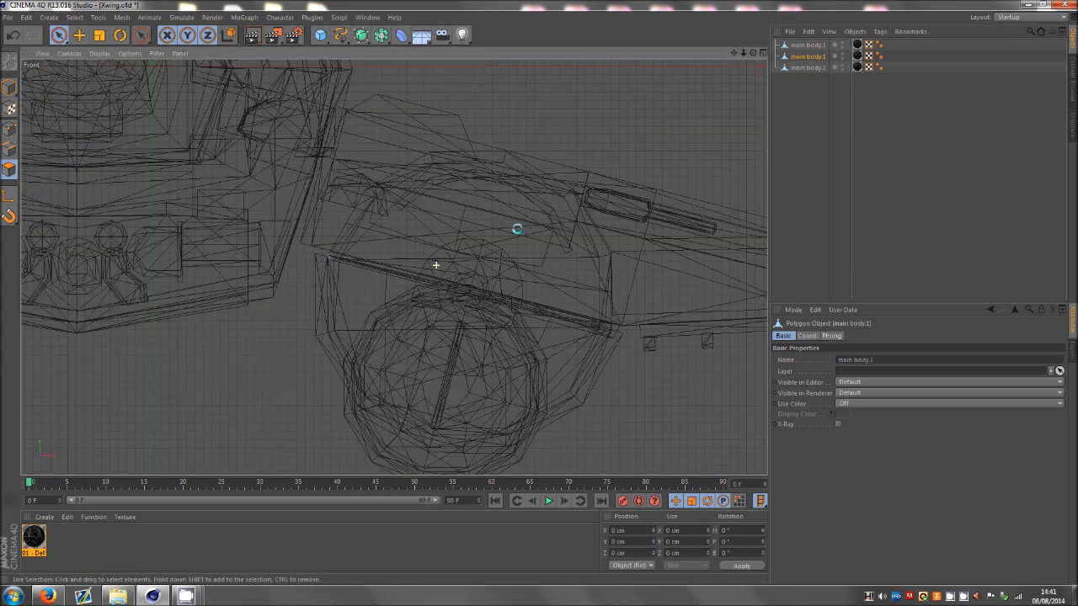
scroll(517, 228, down, 4)
shift+click(804, 67)
scroll(256, 188, down, 3)
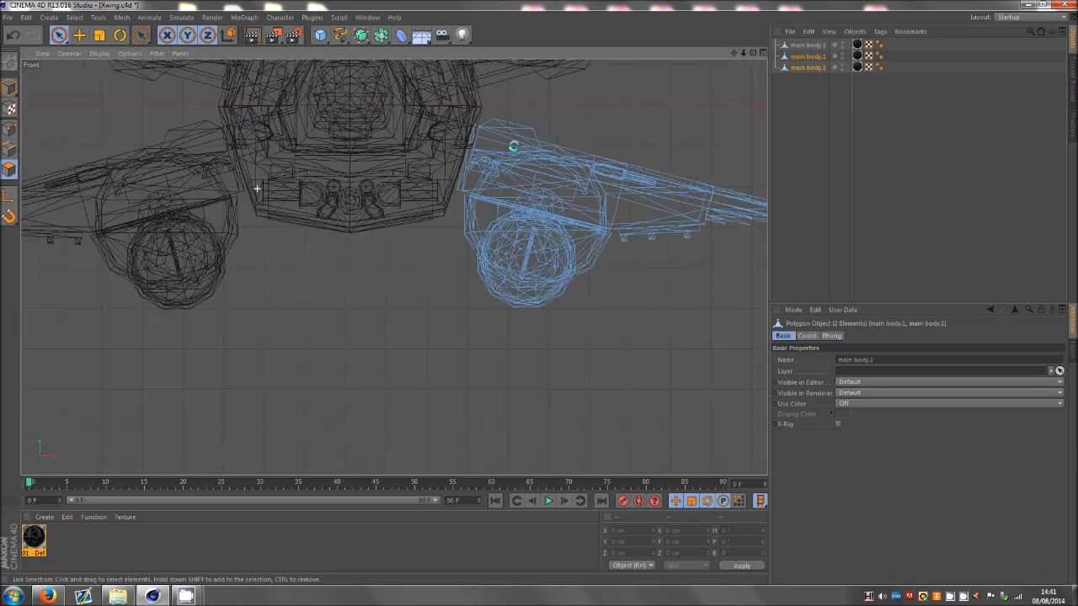
scroll(729, 113, up, 2)
right_click(808, 67)
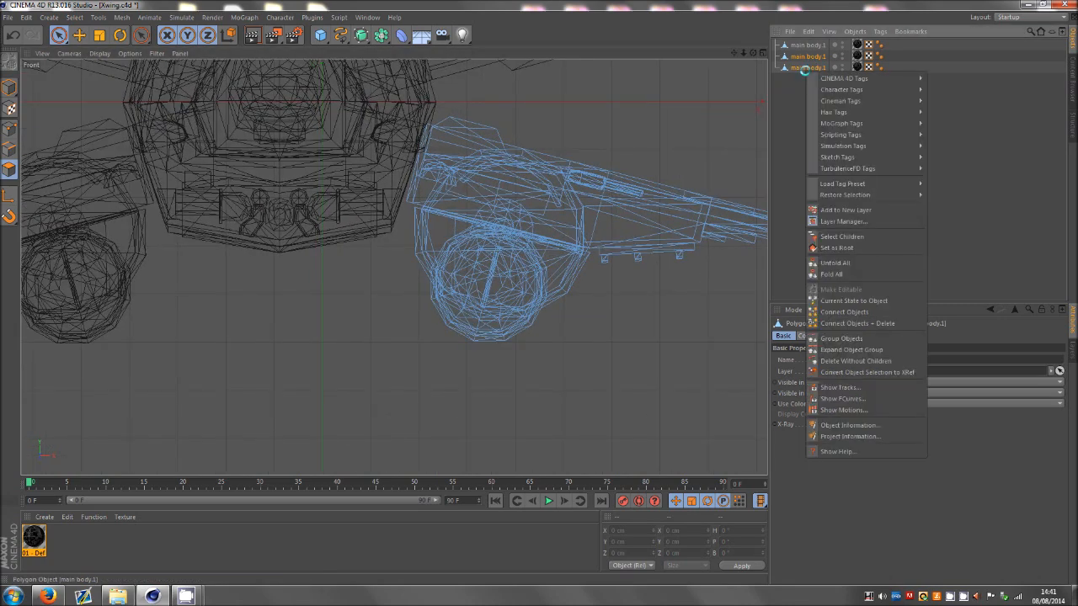
click(857, 324)
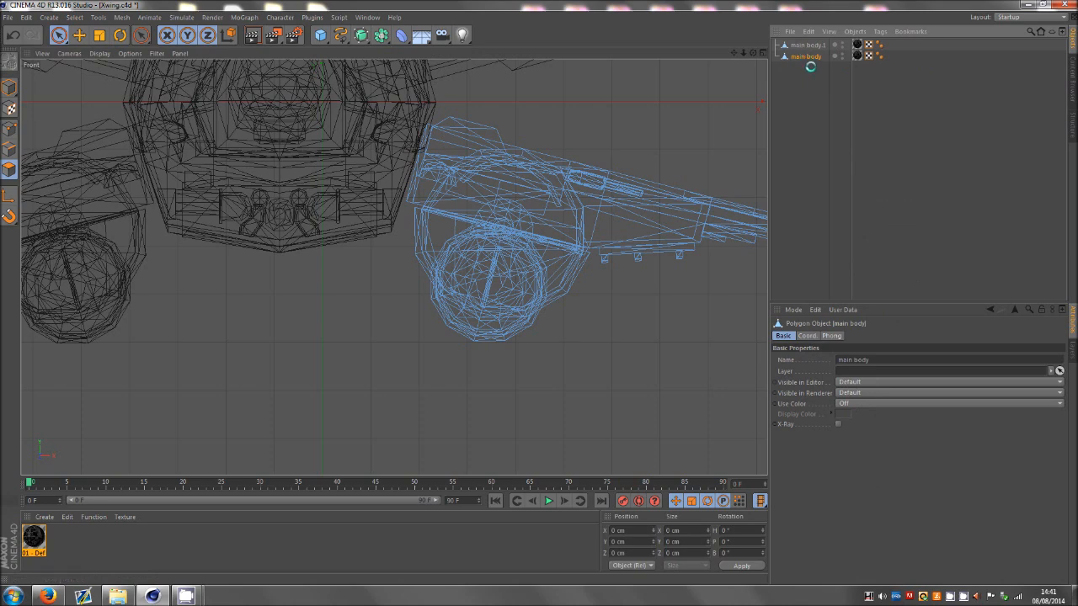
scroll(623, 246, down, 6)
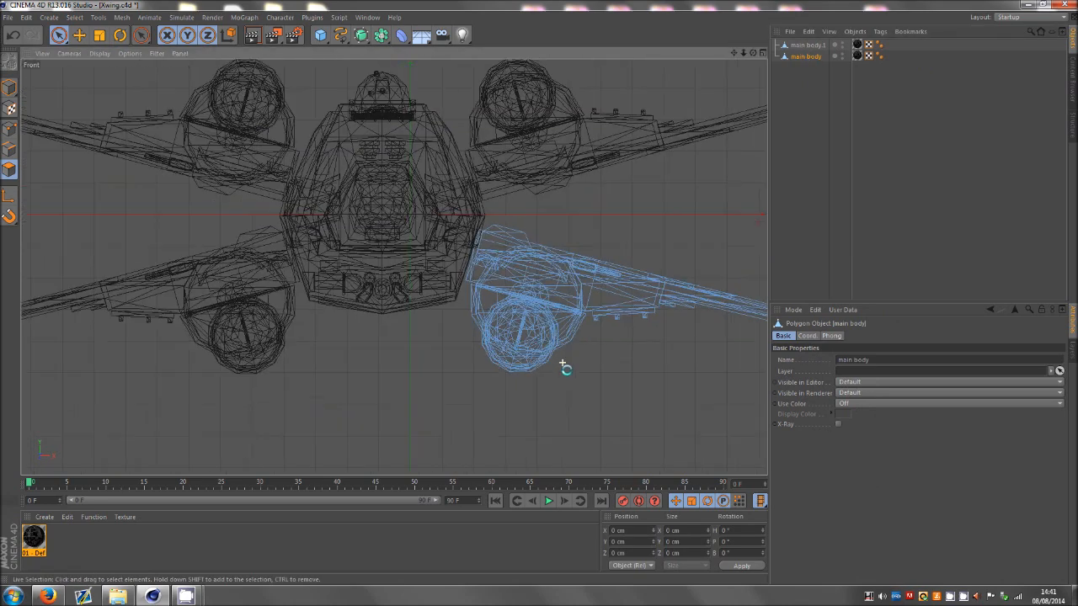
- Select the lower-left wing polygons of the main ship mesh with Rectangle Selection, from the wingtip cannon to the engine
click(781, 46)
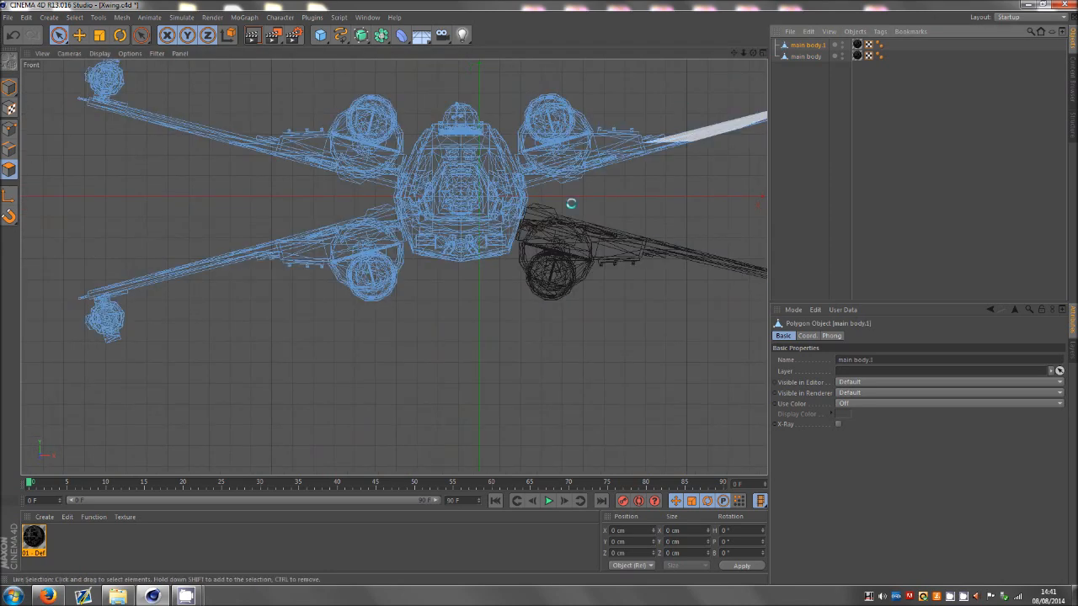
scroll(606, 285, down, 1)
scroll(441, 284, up, 2)
drag(59, 36, 82, 63)
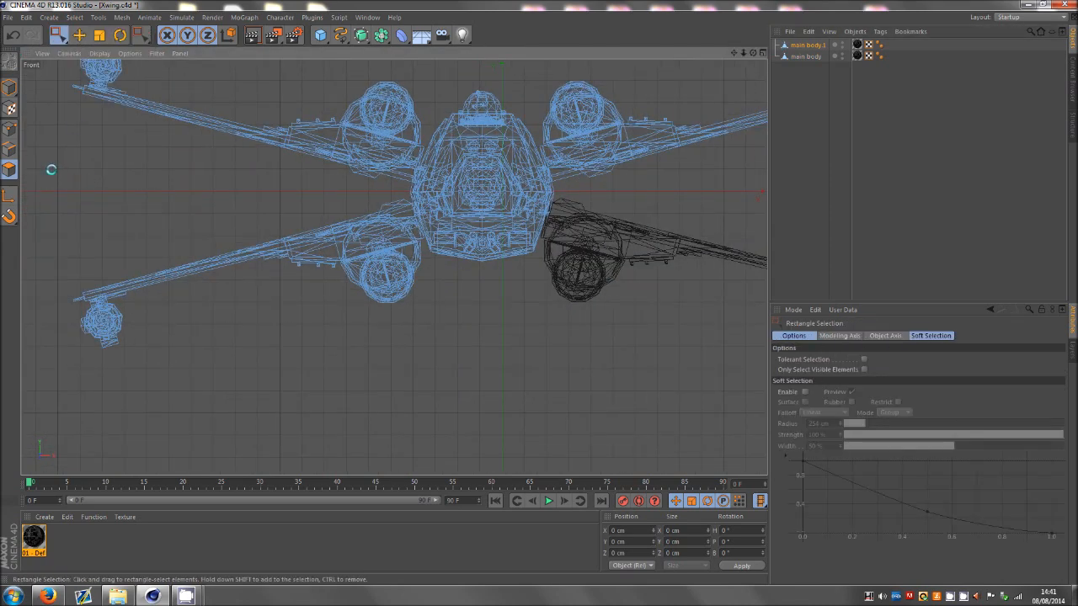
drag(53, 177, 236, 365)
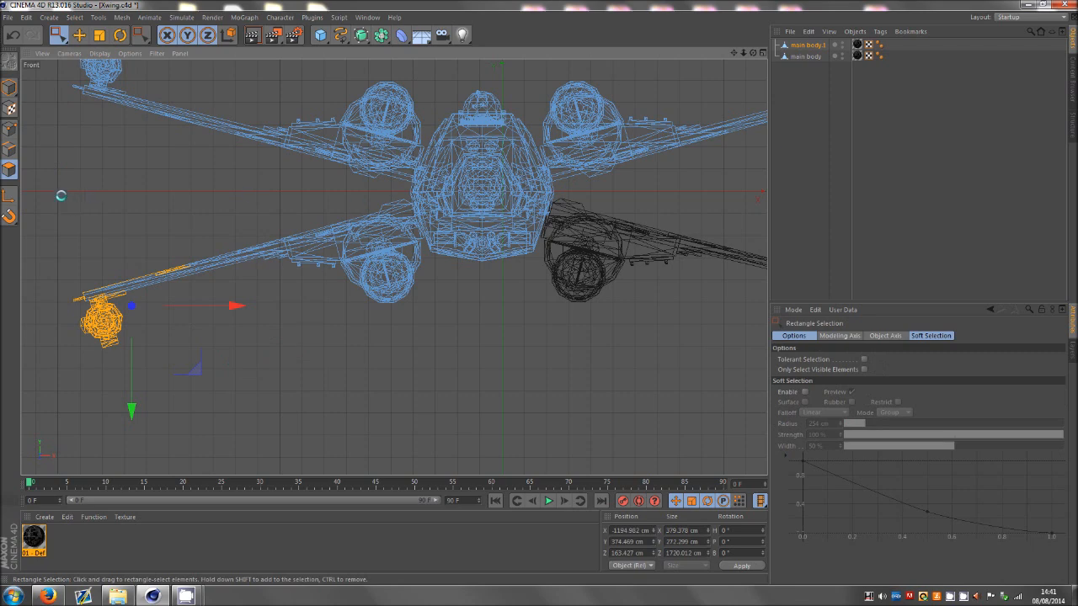
drag(57, 183, 406, 406)
- Add the remaining lower-left engine and wing-root polygons to the selection with Live Selection, leaving the fuselage out
drag(59, 35, 82, 46)
scroll(401, 220, up, 2)
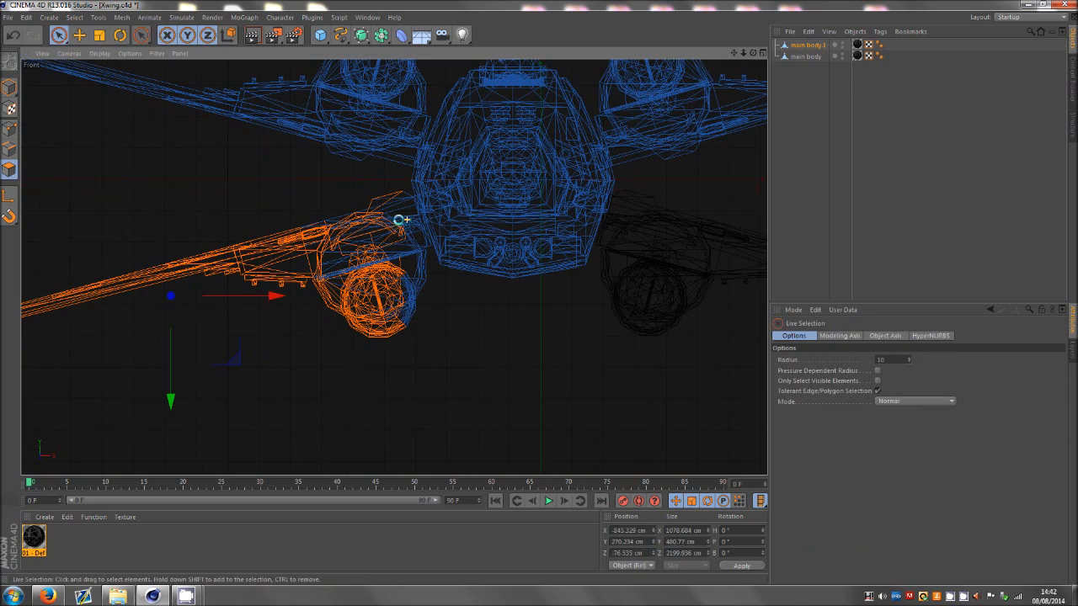
scroll(401, 220, up, 3)
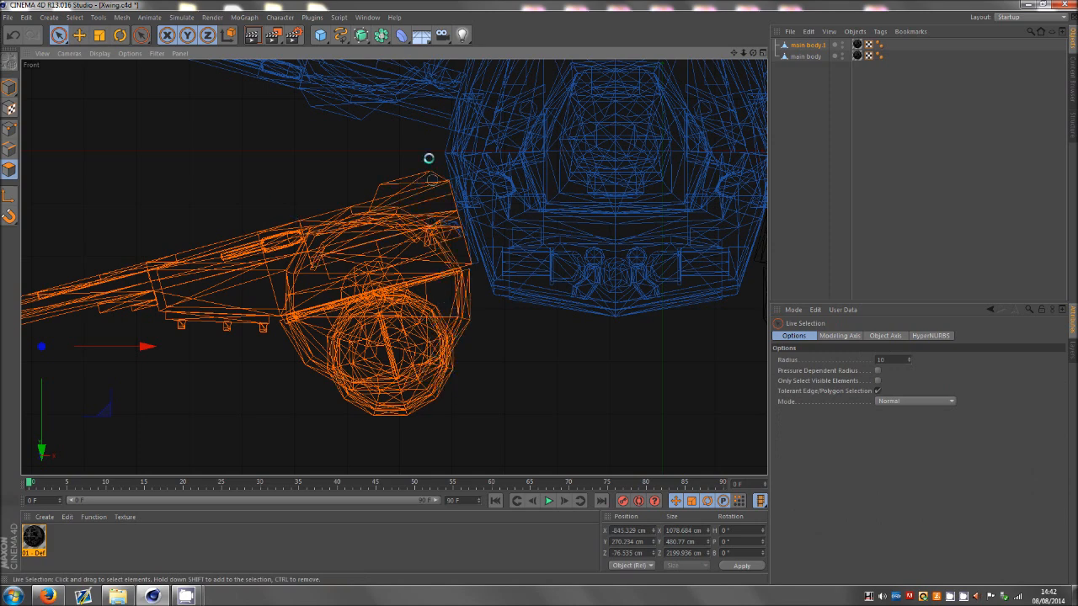
scroll(435, 250, up, 4)
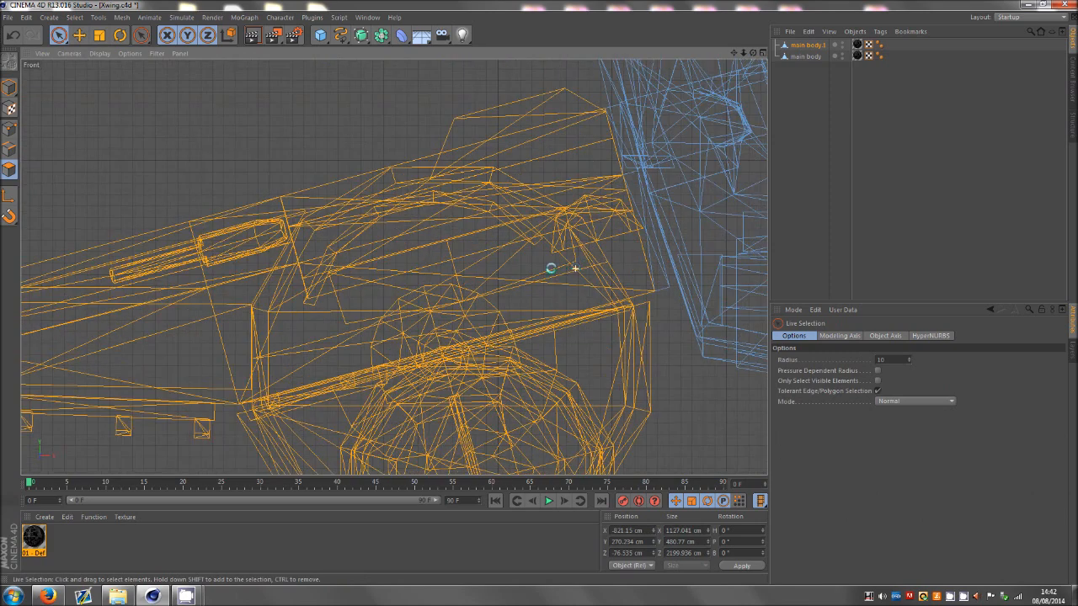
drag(550, 269, 656, 285)
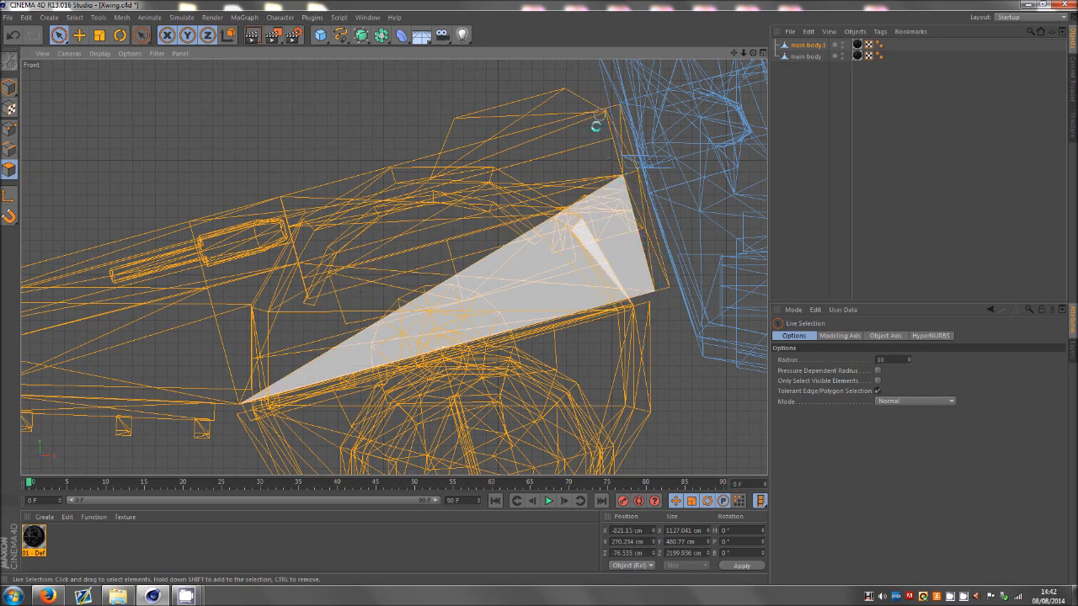
click(561, 228)
- Split the selected lower-left wing polygons into a separate object and delete them from the original ship mesh
scroll(450, 244, down, 3)
right_click(414, 423)
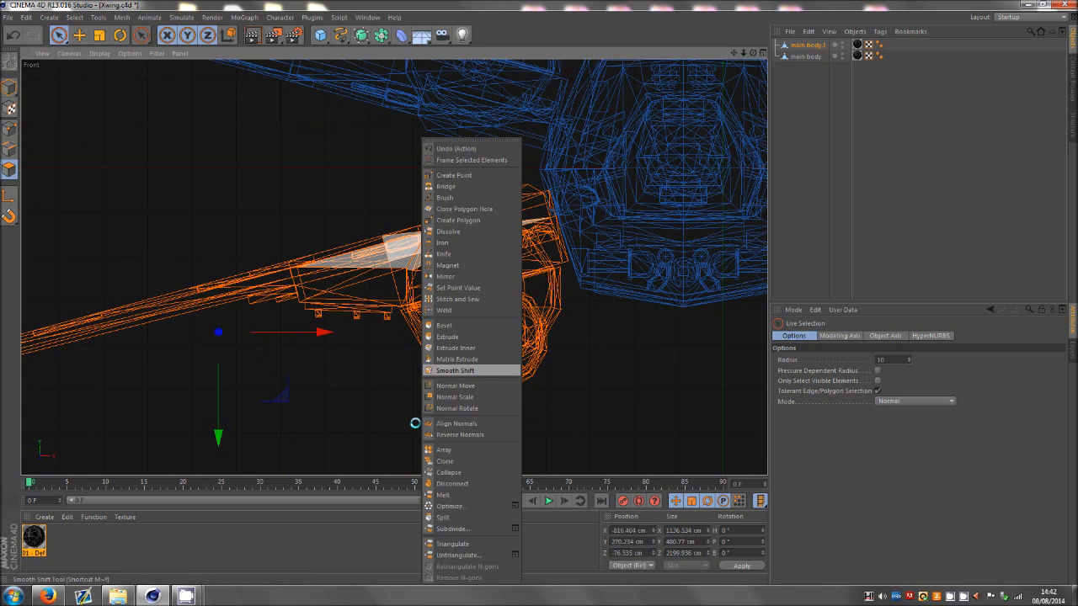
click(443, 517)
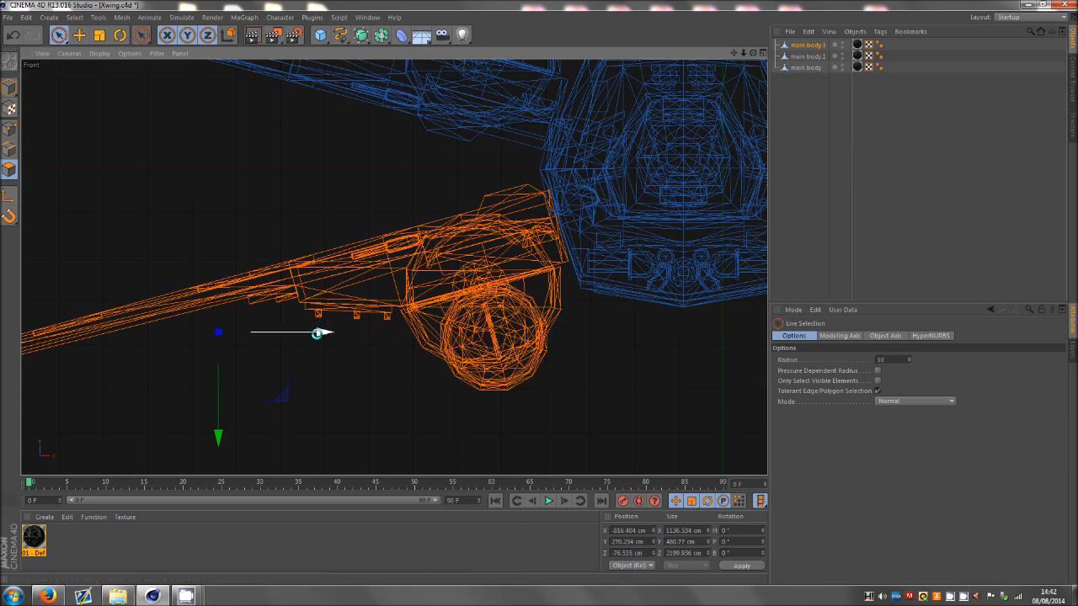
click(349, 301)
- Select the leftover polygons at the lower-left wing root in the ship mesh and split them into another object
scroll(548, 281, up, 6)
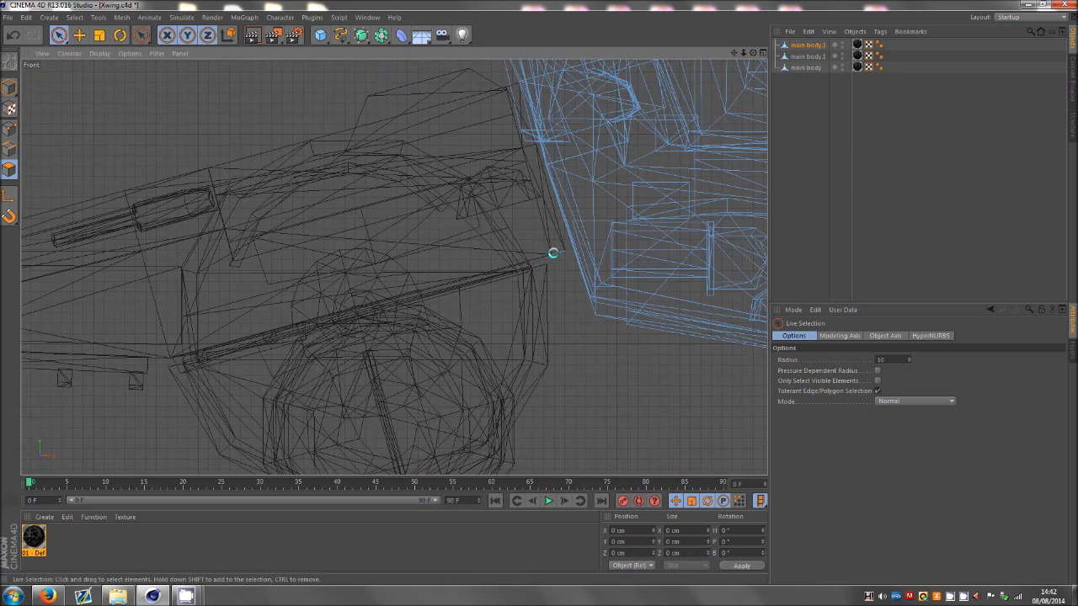
right_click(552, 252)
click(599, 512)
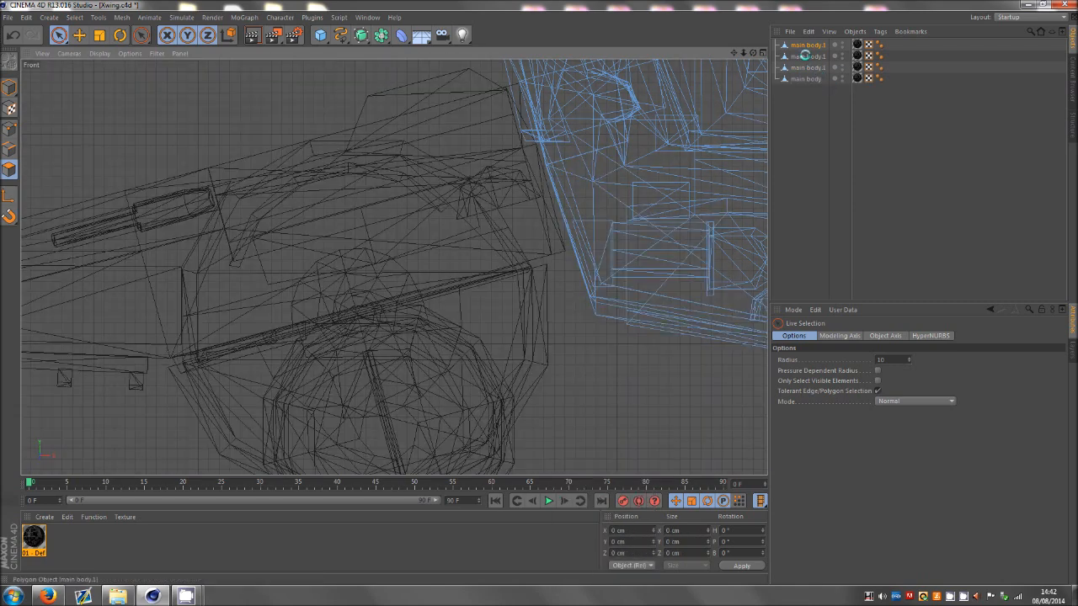
- Merge the lower-left wing and its leftover wing-root piece into one object with Connect Objects + Delete
click(804, 55)
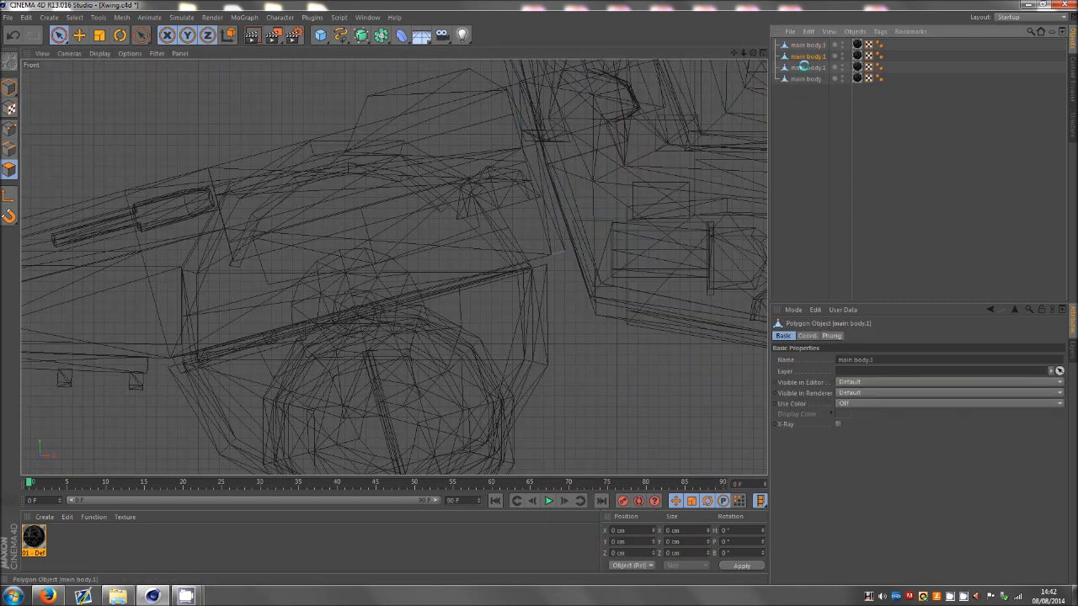
right_click(806, 68)
click(846, 318)
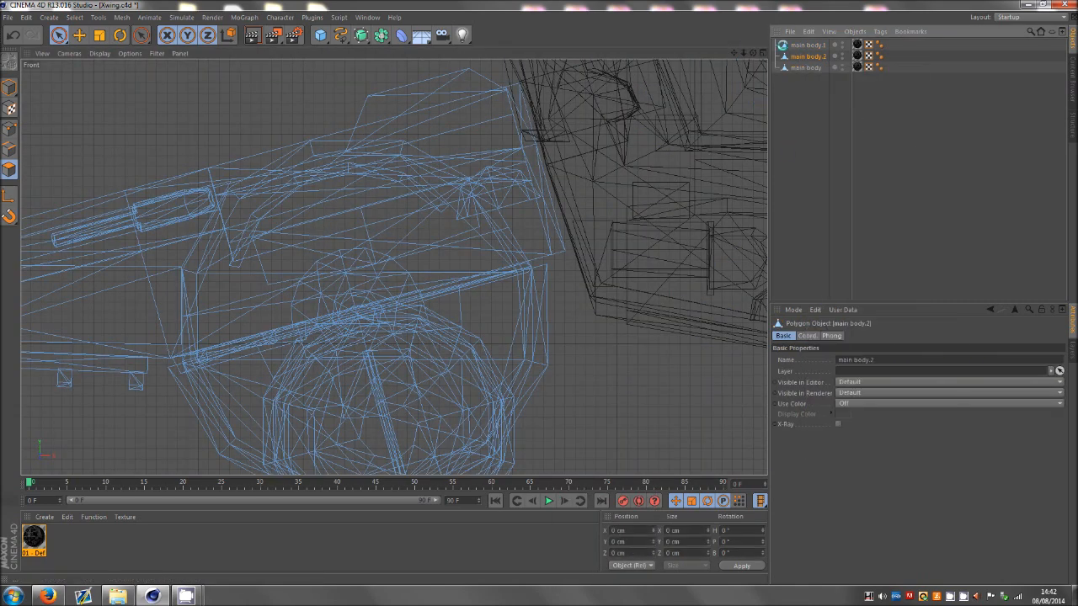
- Select the upper-left wing polygons of the main body.1 mesh with Rectangle Selection, from the wingtip cannon to the engine
scroll(332, 289, down, 8)
scroll(445, 399, down, 3)
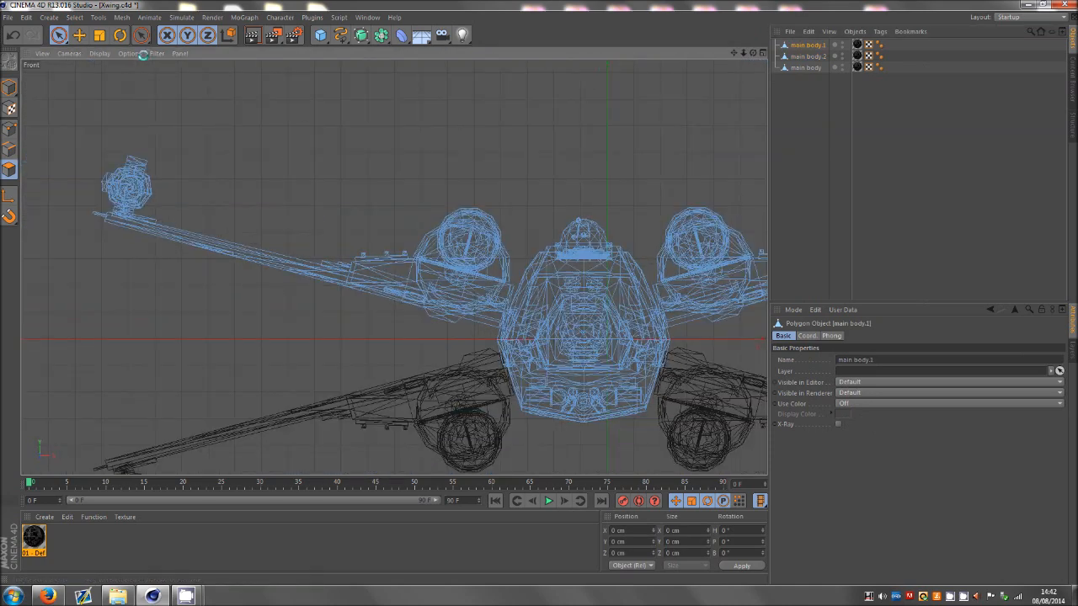
click(59, 35)
click(93, 59)
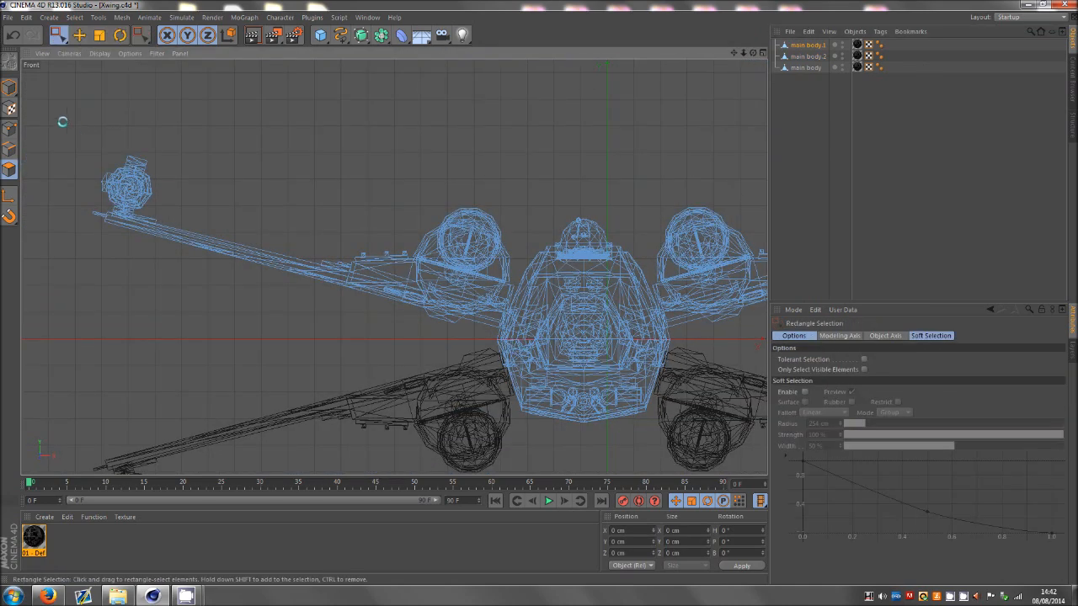
drag(65, 123, 482, 362)
- Add the rest of the upper-left engine and wing-root polygons to the selection with Live Selection
click(59, 35)
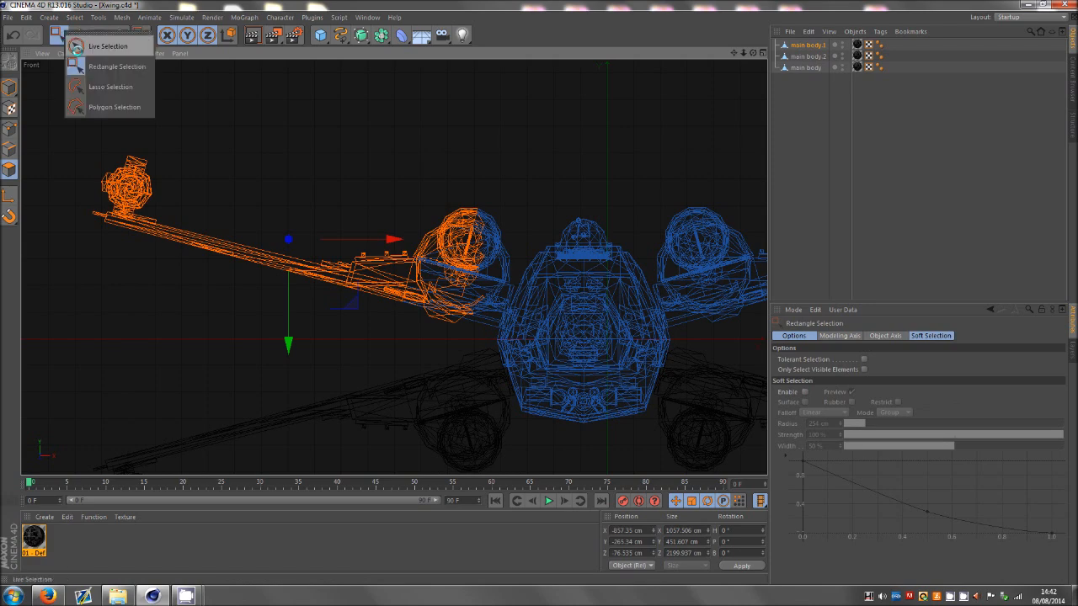
click(93, 43)
scroll(553, 268, up, 4)
scroll(553, 267, up, 2)
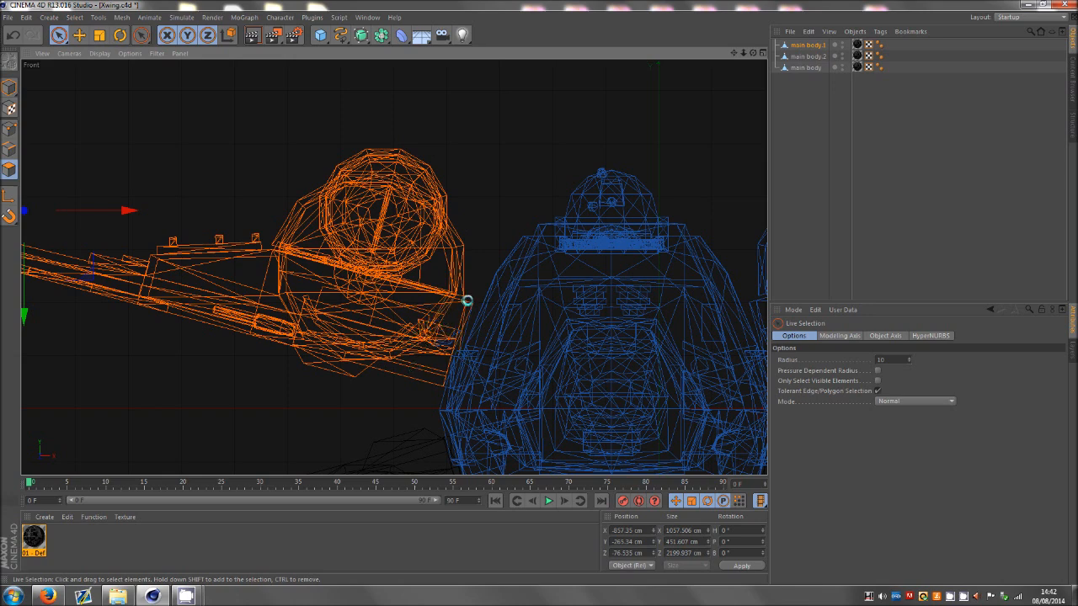
scroll(442, 337, up, 5)
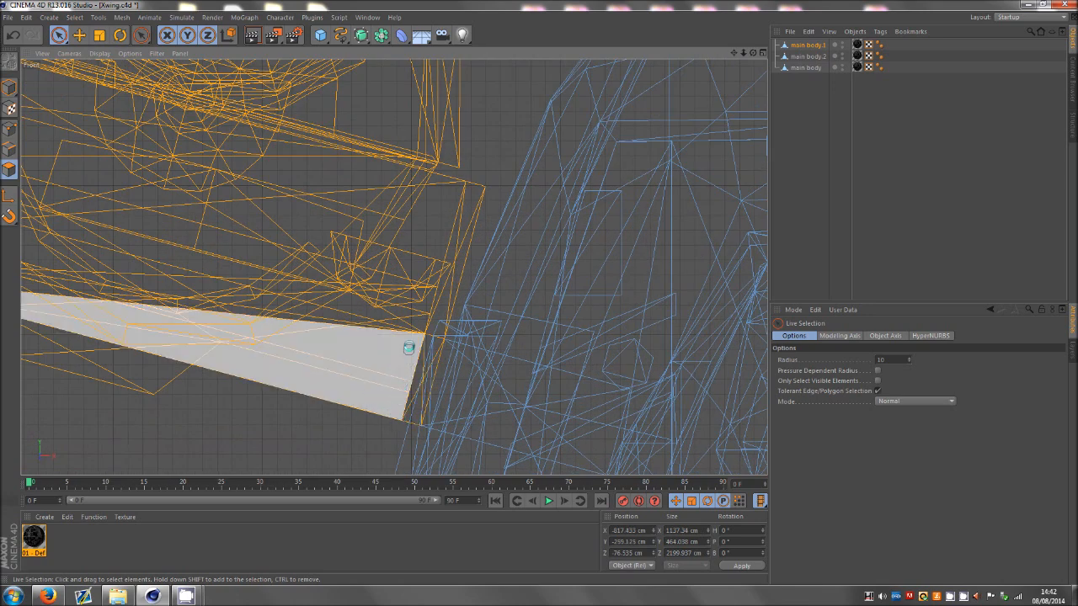
- Split the selected upper-left wing polygons into a separate object and delete them from the main body.1 mesh
scroll(421, 330, down, 6)
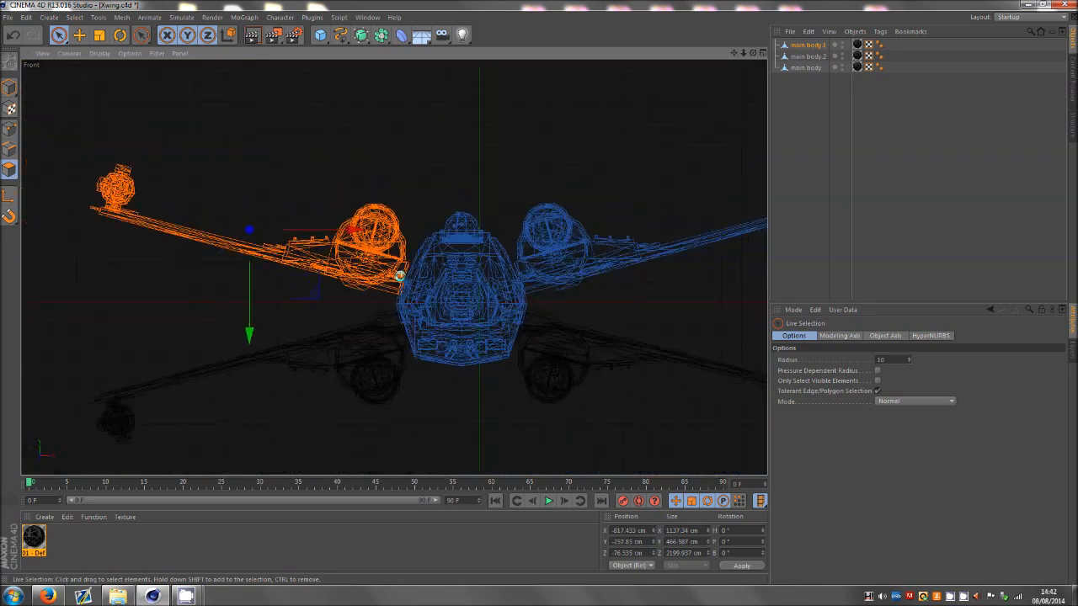
right_click(345, 327)
click(359, 517)
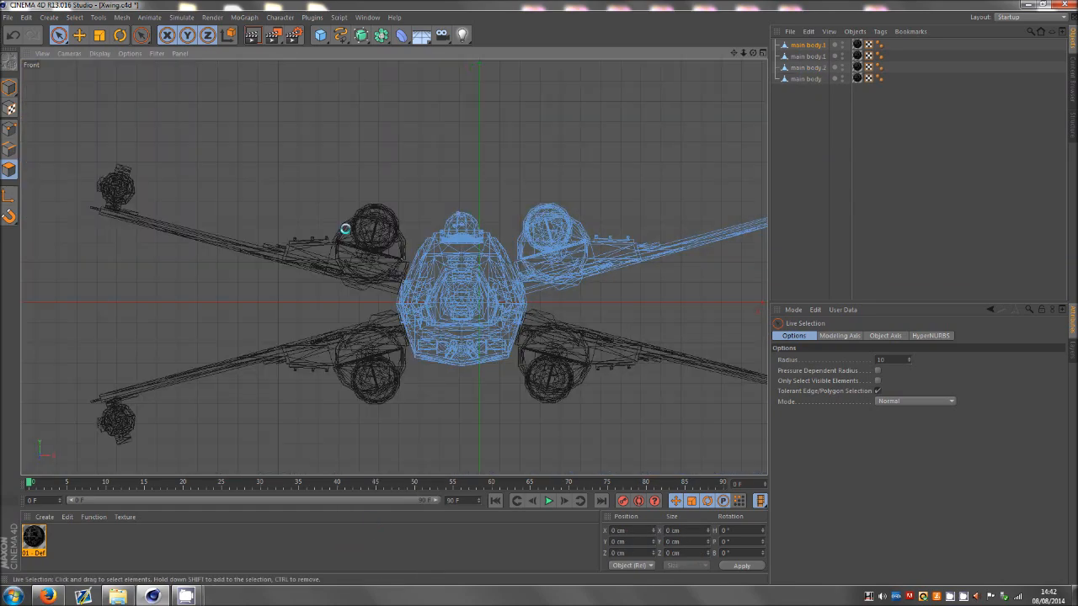
- Select the leftover polygons at the upper-left wing root in the ship mesh and split them into another object
alt+right_drag(373, 249, 497, 354)
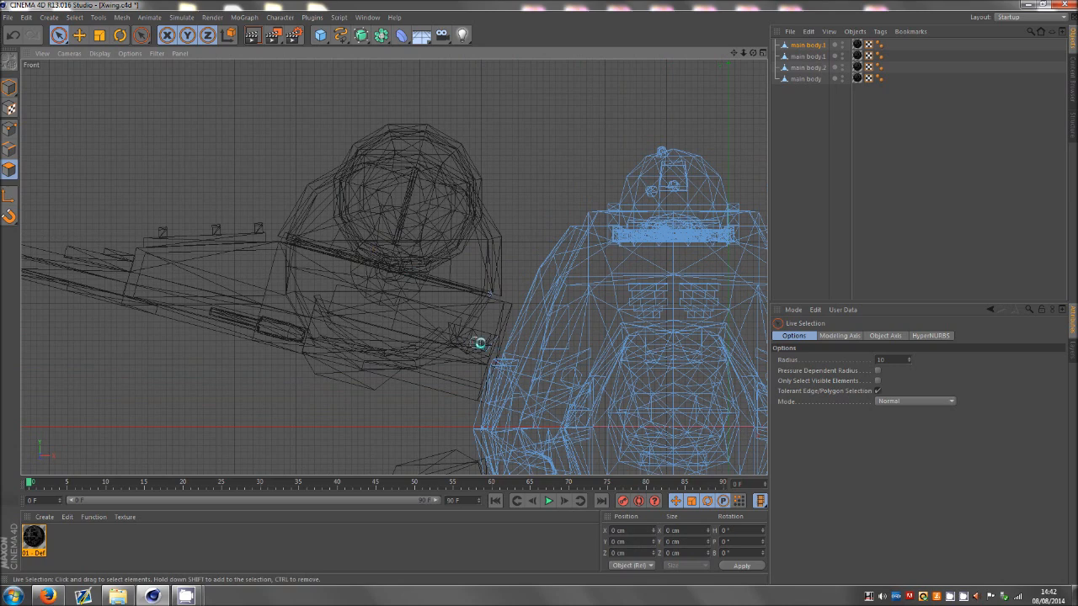
click(490, 307)
right_click(491, 300)
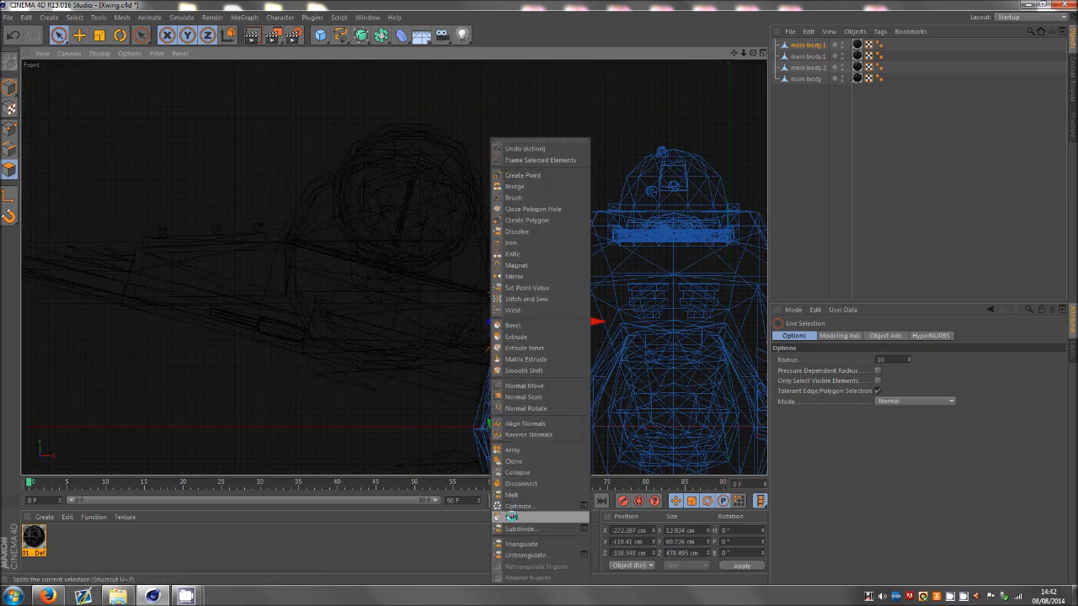
click(511, 517)
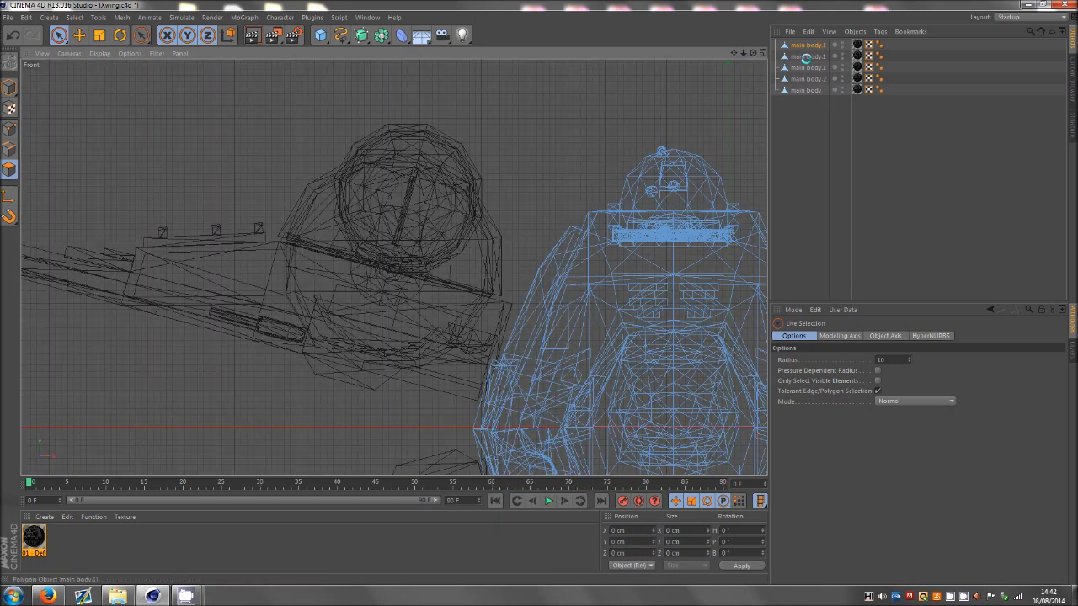
- Merge the upper-left wing and its leftover wing-root piece into one object with Connect Objects + Delete
click(806, 57)
ctrl+click(810, 67)
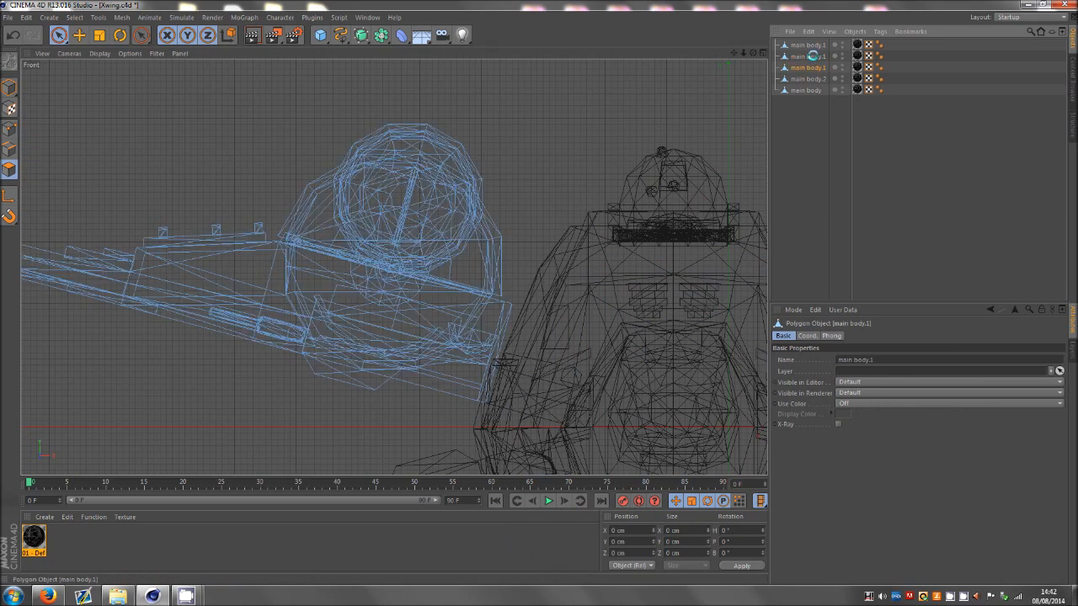
right_click(812, 59)
click(864, 300)
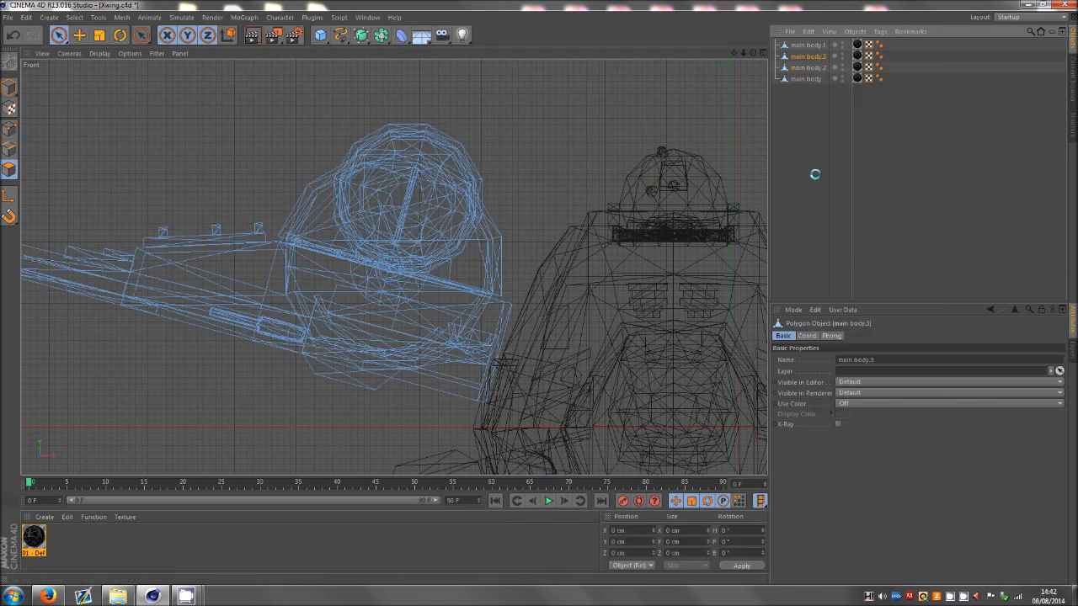
- Select the upper-right wing polygons of the main body.1 mesh with Rectangle Selection, from the wingtip cannon to the engine
scroll(138, 252, down, 6)
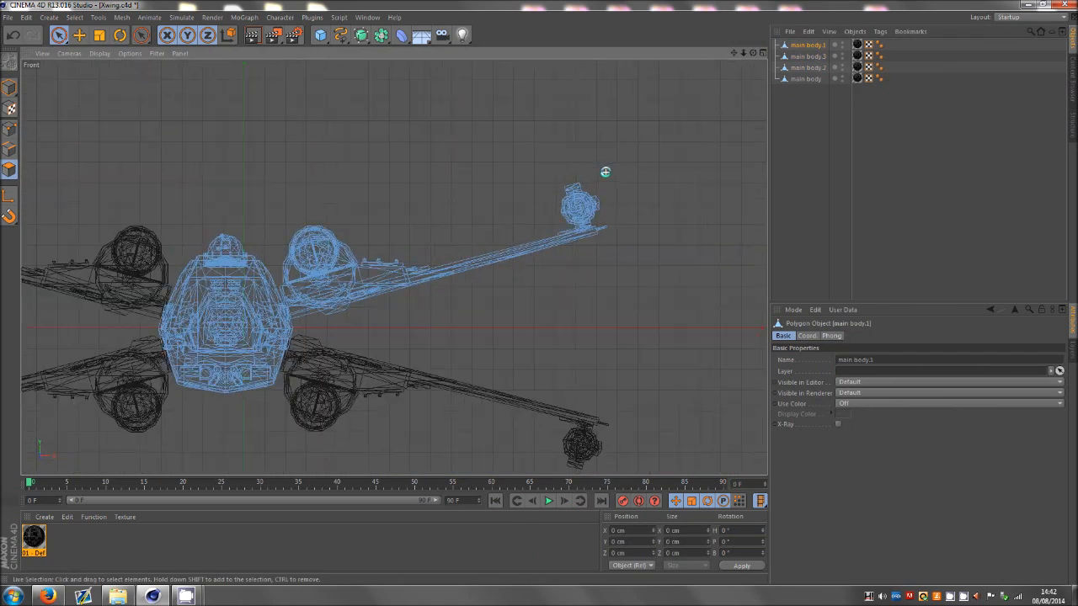
scroll(602, 173, up, 2)
drag(58, 35, 84, 67)
drag(640, 156, 294, 329)
- Add the remaining upper-right engine and wing-root polygons to the selection with Live Selection
drag(59, 34, 81, 44)
scroll(226, 169, up, 3)
mouse_move(263, 198)
shift+mouse_down()
mouse_move(278, 219)
mouse_move(245, 207)
mouse_move(378, 338)
mouse_move(299, 333)
mouse_move(260, 270)
mouse_move(259, 288)
shift+mouse_up()
scroll(217, 291, up, 4)
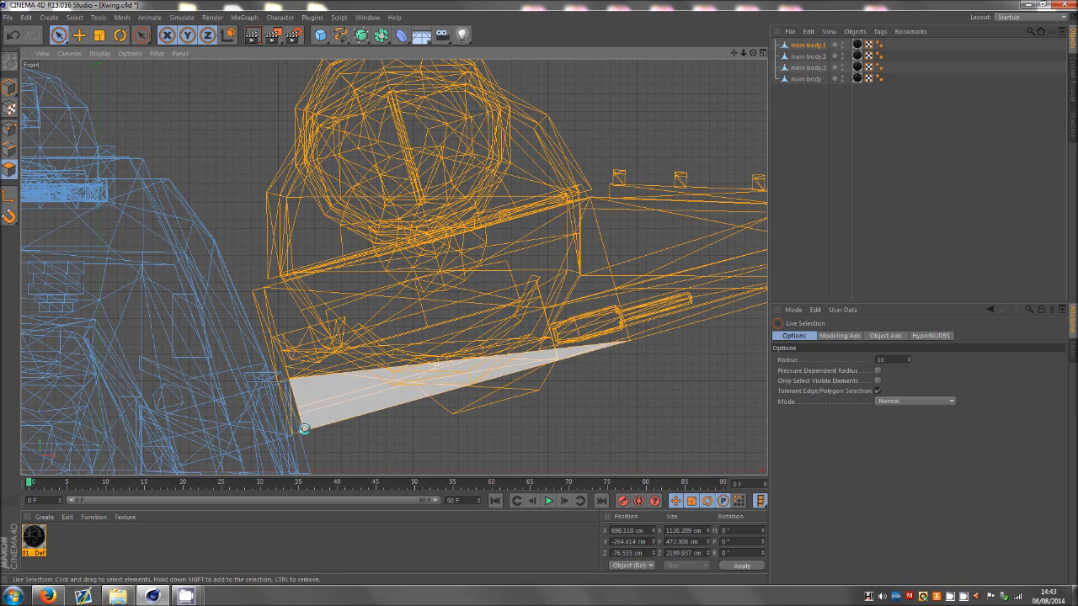
- Split the selected upper-right wing polygons into a separate object and delete them from the main body.1 mesh
scroll(312, 306, down, 6)
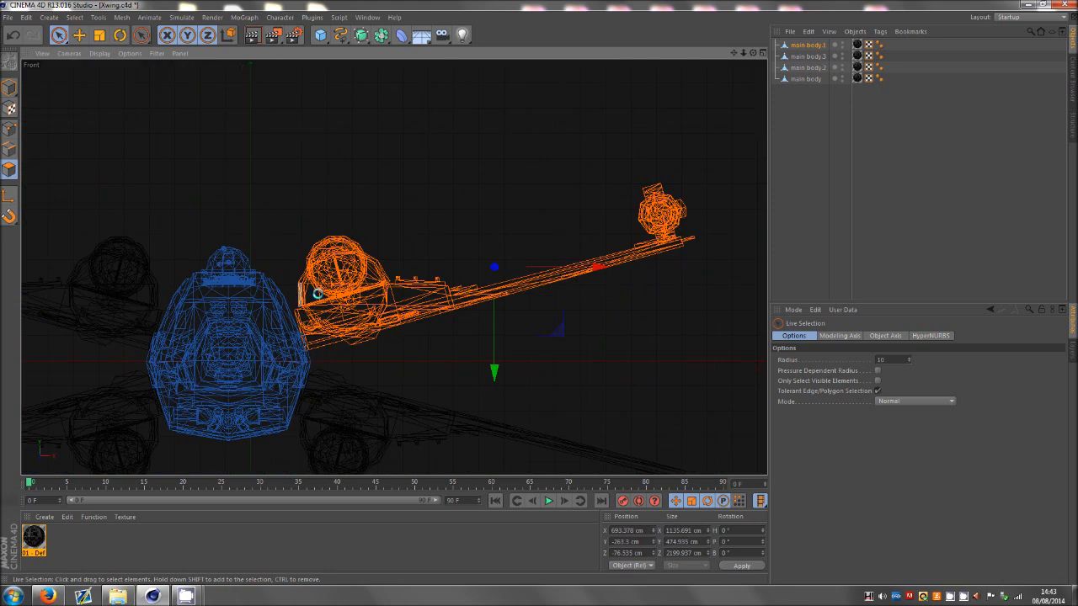
right_click(357, 305)
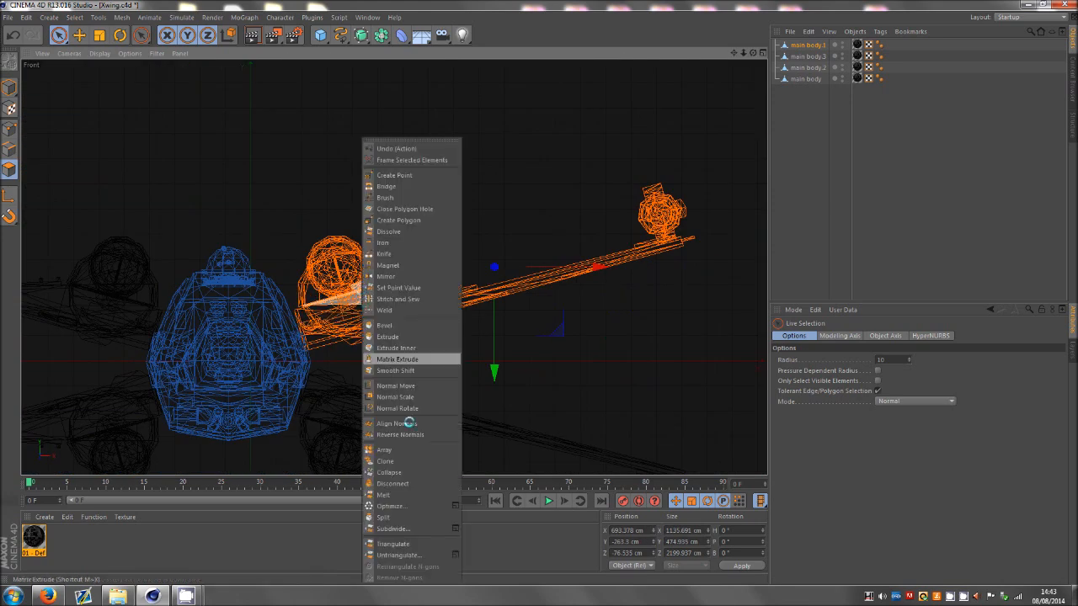
click(387, 512)
key(Delete)
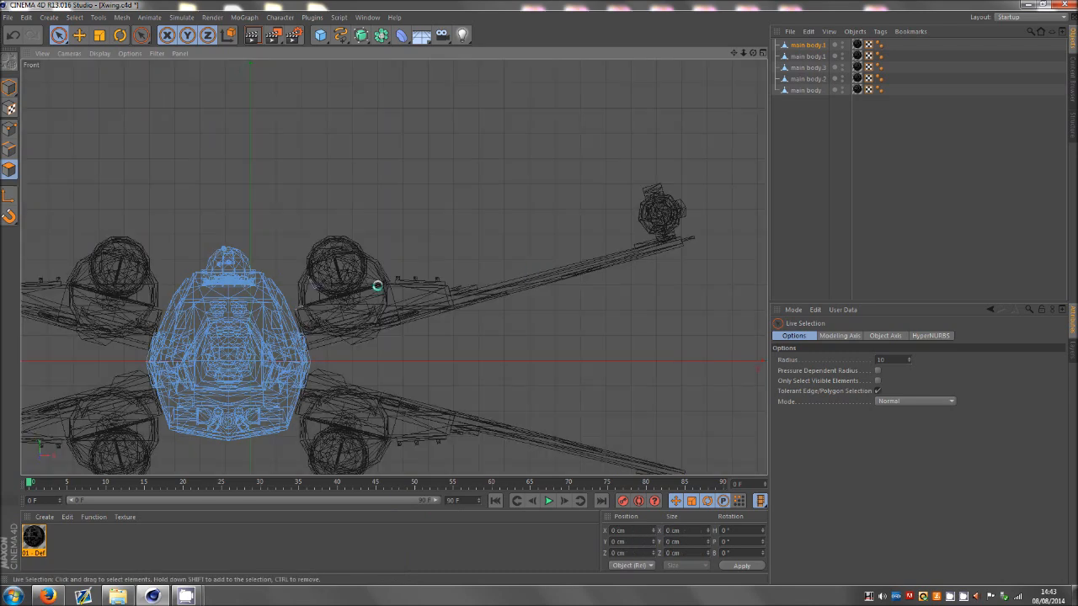
- Select the leftover polygons at the upper-right engine and wing root in the ship mesh and split them into another object
scroll(320, 289, up, 5)
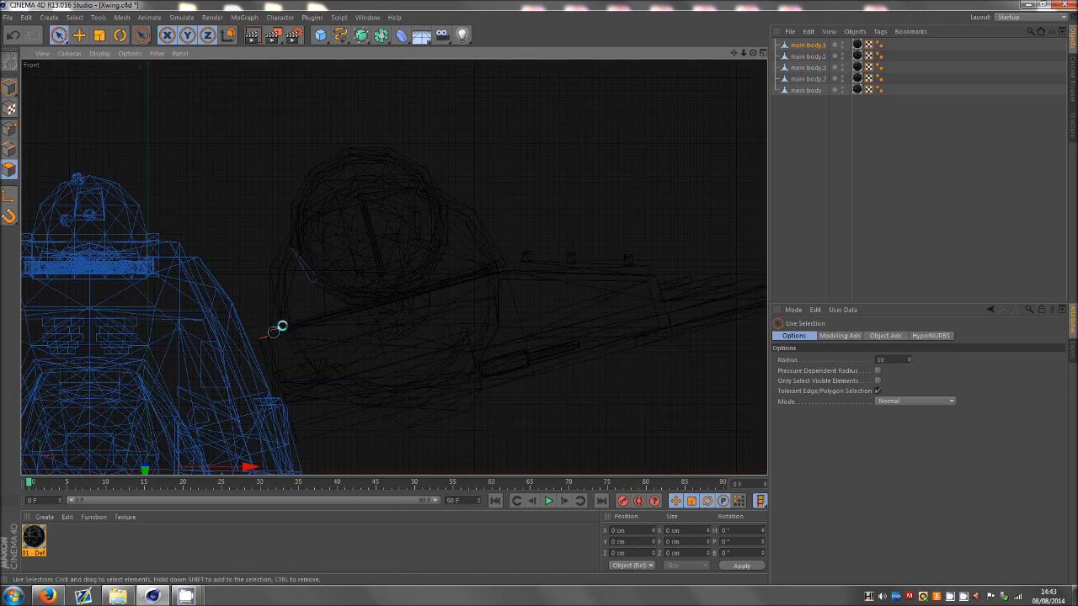
click(303, 266)
right_click(302, 268)
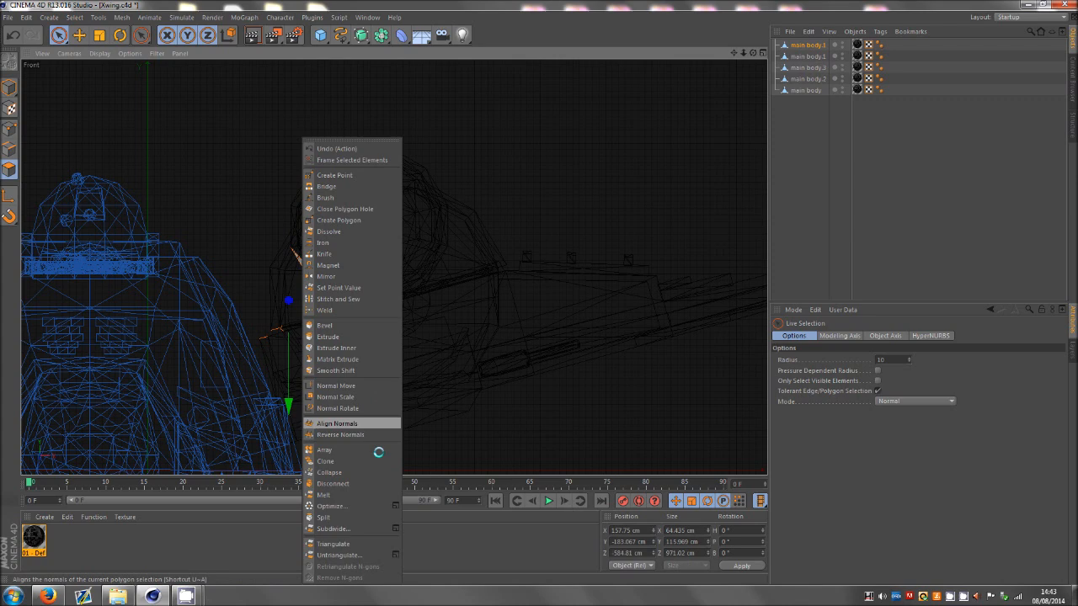
click(324, 516)
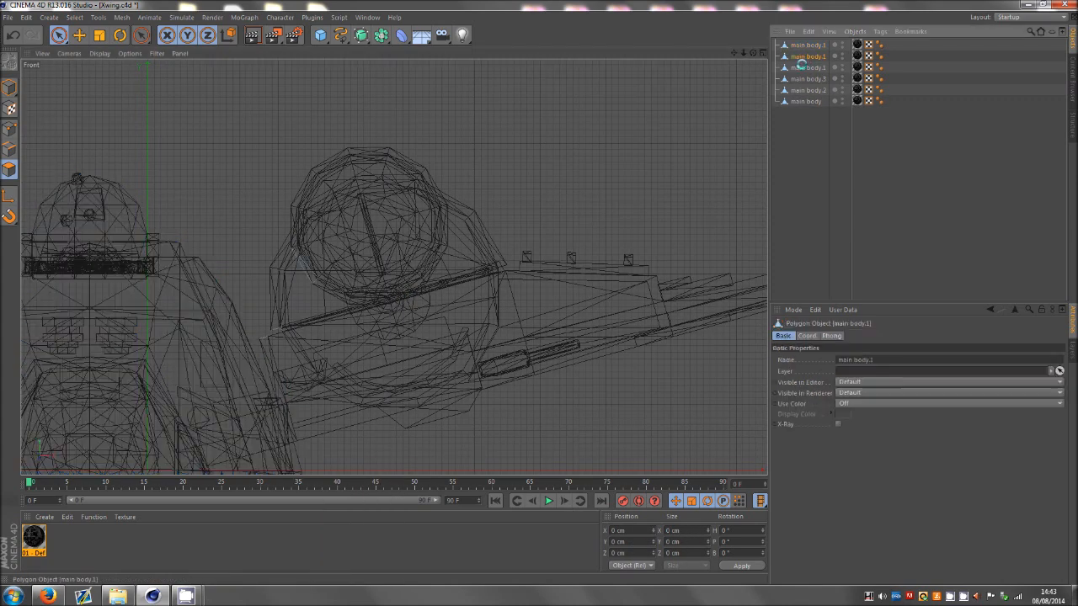
- Merge the upper-right wing and its leftover piece into one object with Connect Objects + Delete
click(804, 57)
right_click(807, 68)
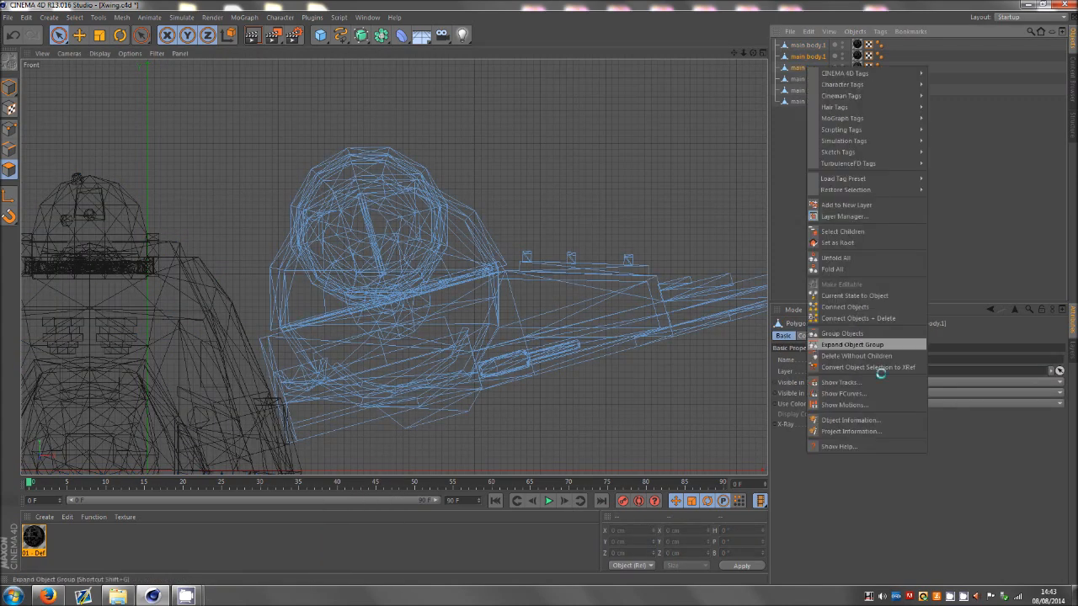
click(848, 318)
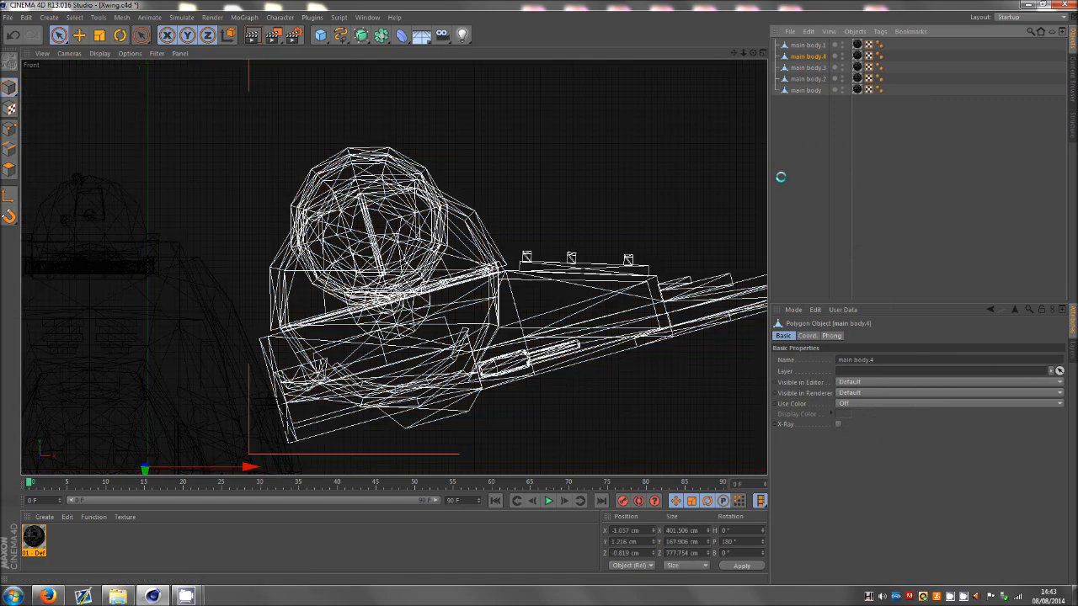
- Rename the fuselage object as "main body"
click(806, 165)
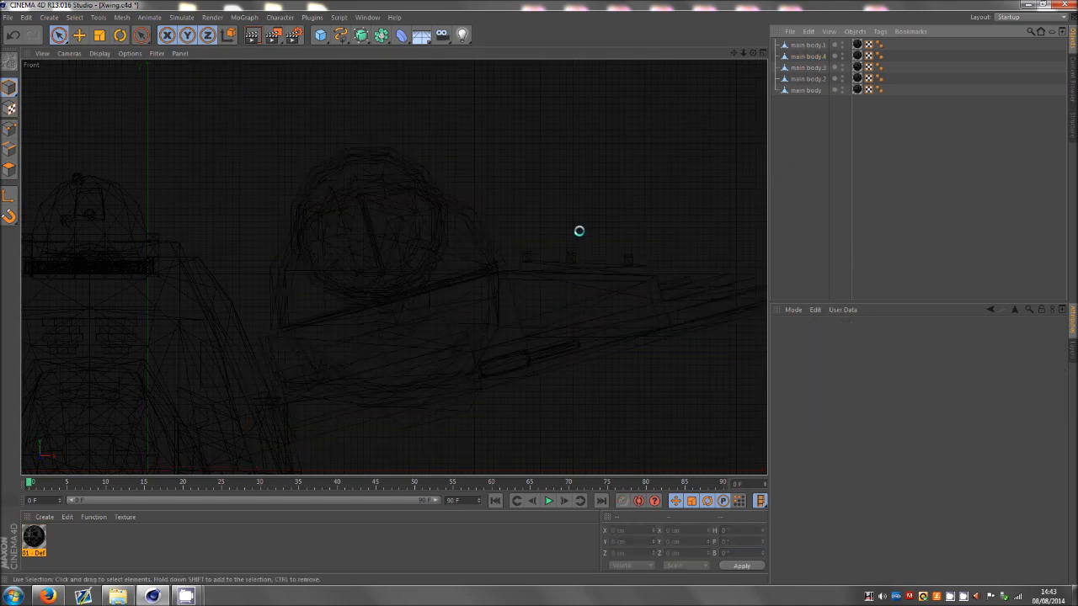
scroll(539, 245, down, 8)
middle_click(151, 172)
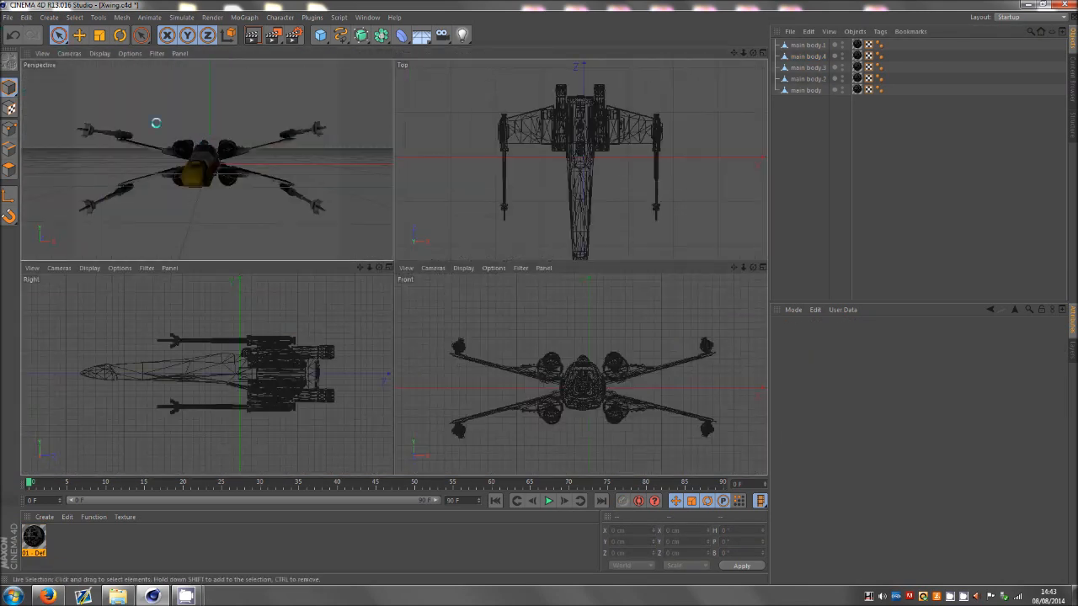
middle_click(151, 121)
drag(539, 292, 539, 274)
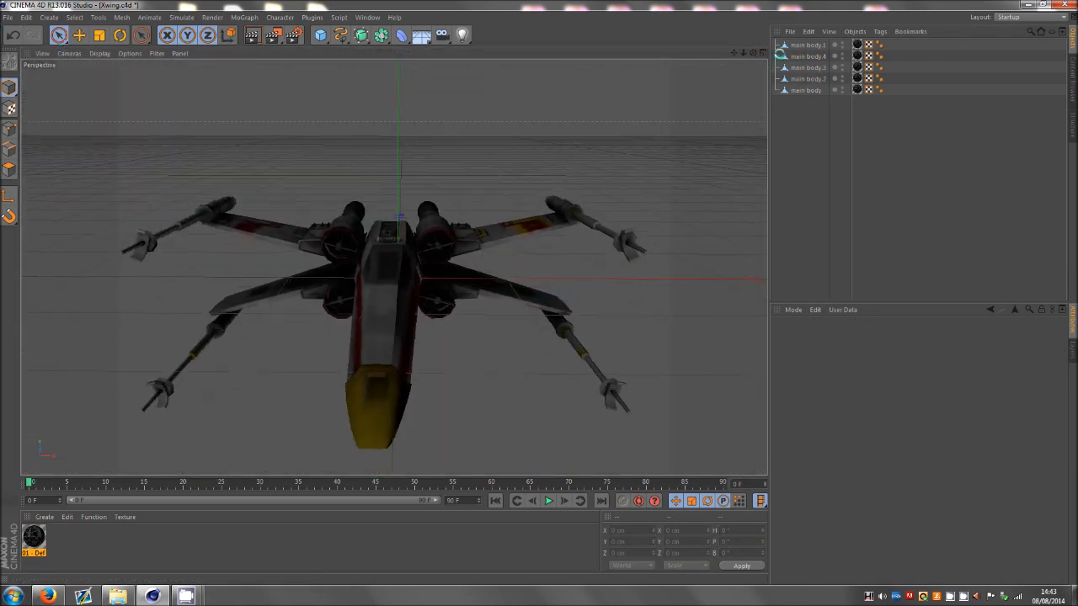
double_click(797, 47)
key(Return)
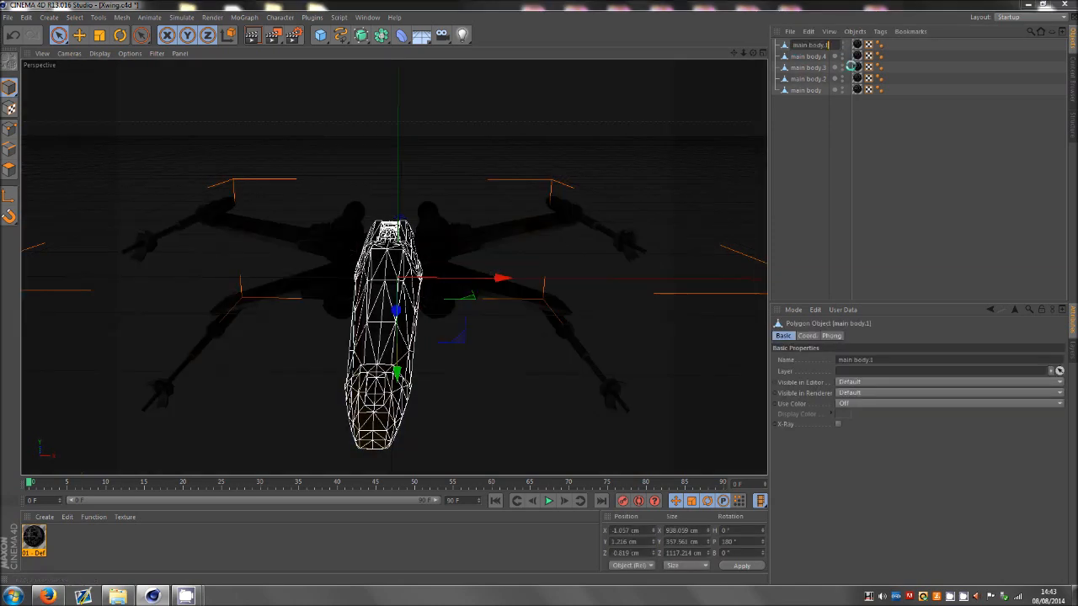
click(825, 163)
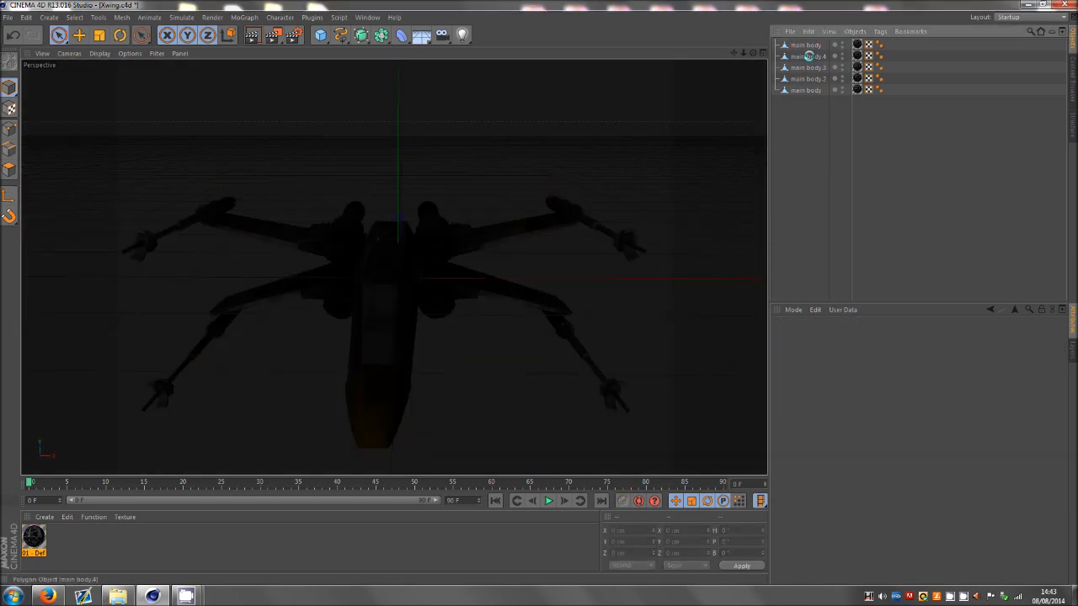
- Rename the two lower wing objects as "b l wing" and "b r wing", matching the ship's left and right sides
click(806, 90)
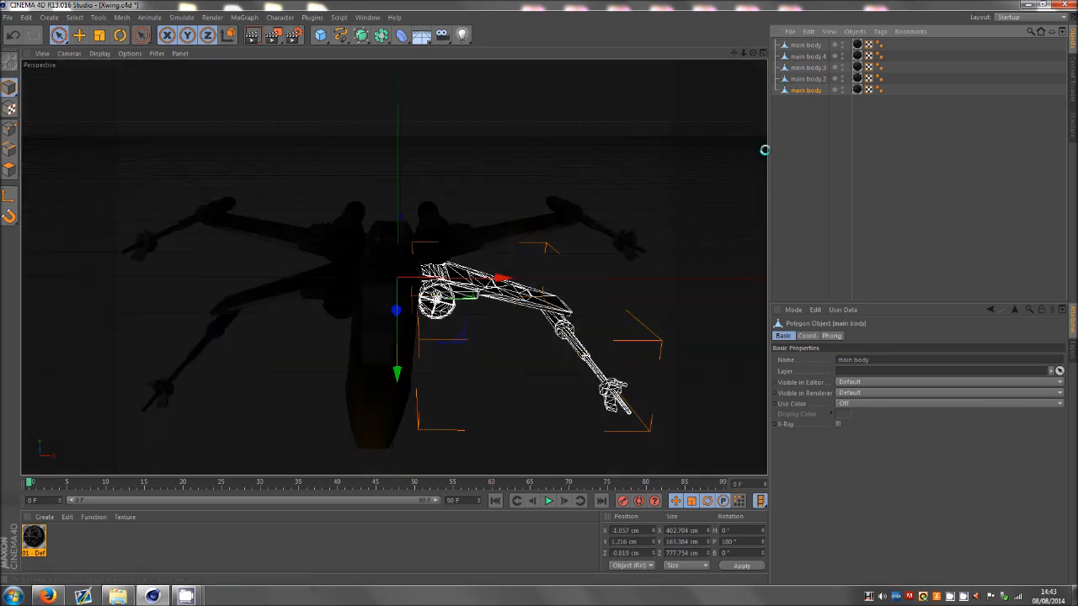
double_click(807, 90)
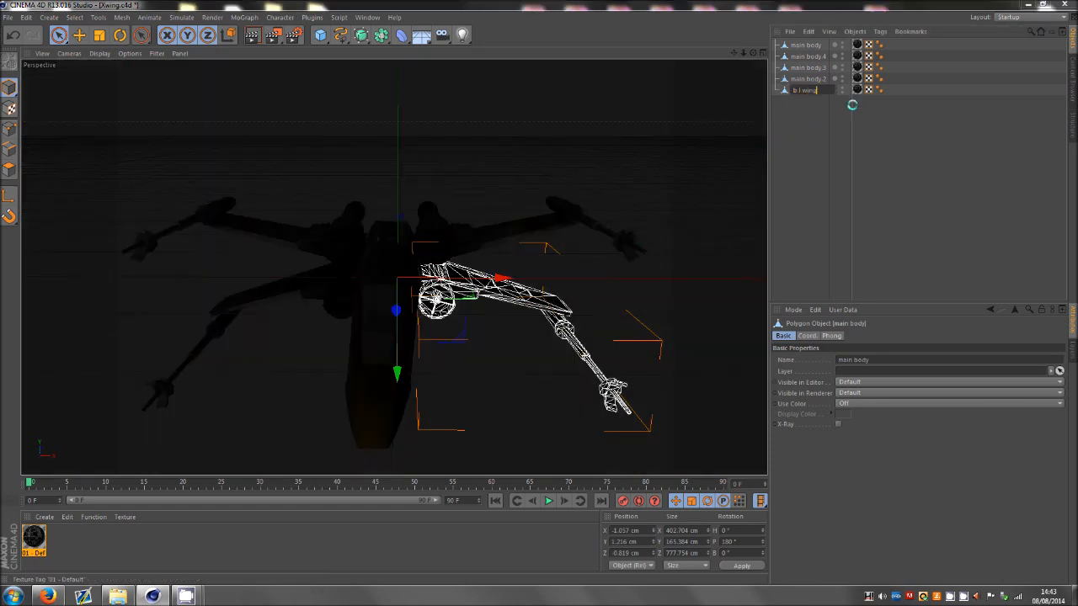
text(b l wing)
key(Return)
double_click(810, 78)
text(b)
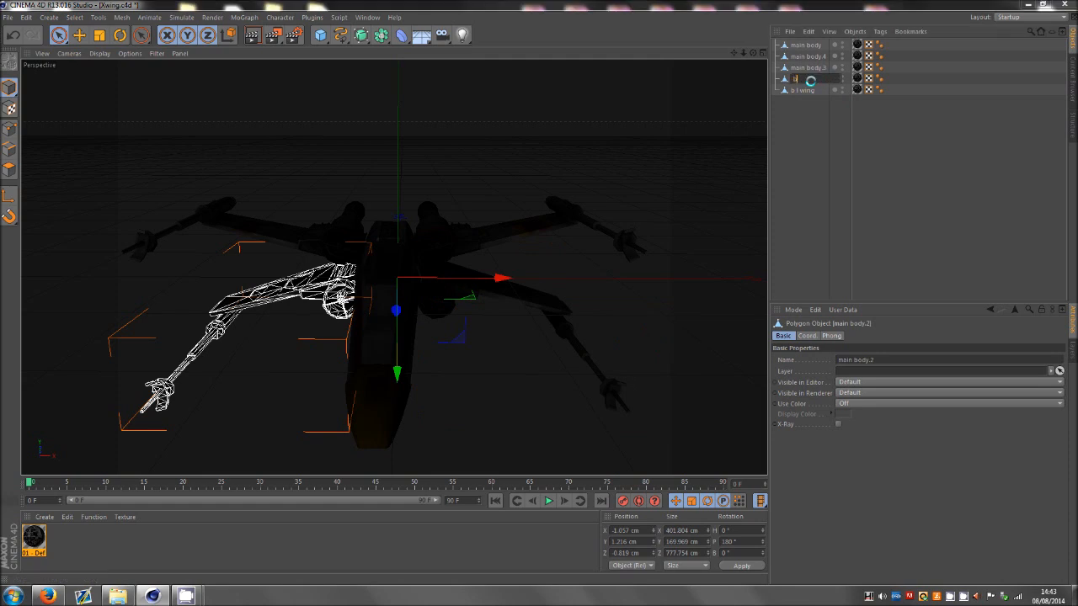
text( r wing)
key(Return)
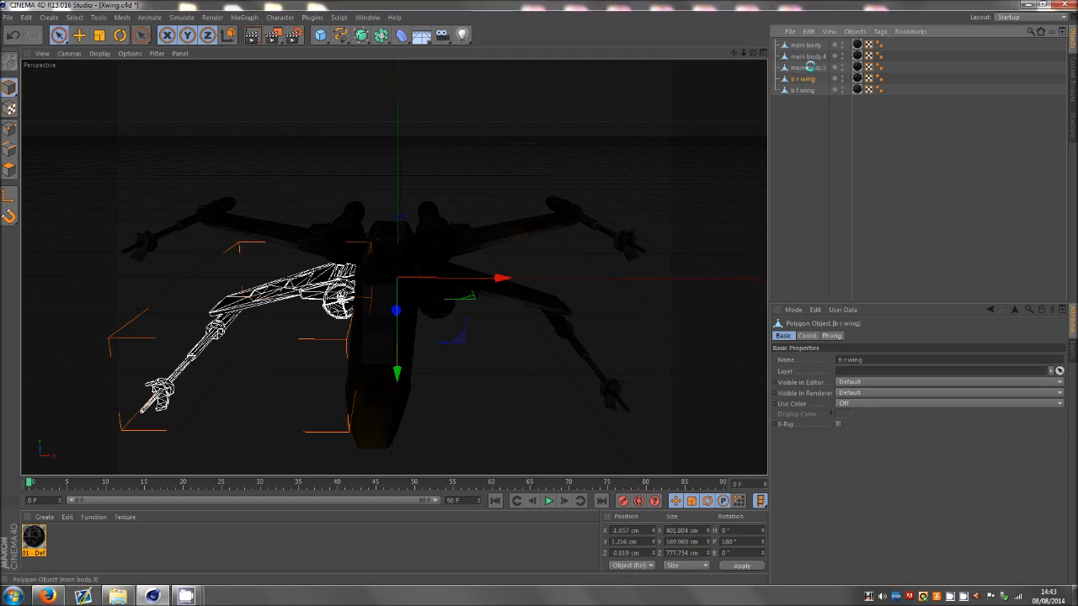
- Rename the two upper wing objects as "t r wing" and "t l wing", matching the ship's right and left sides
double_click(821, 67)
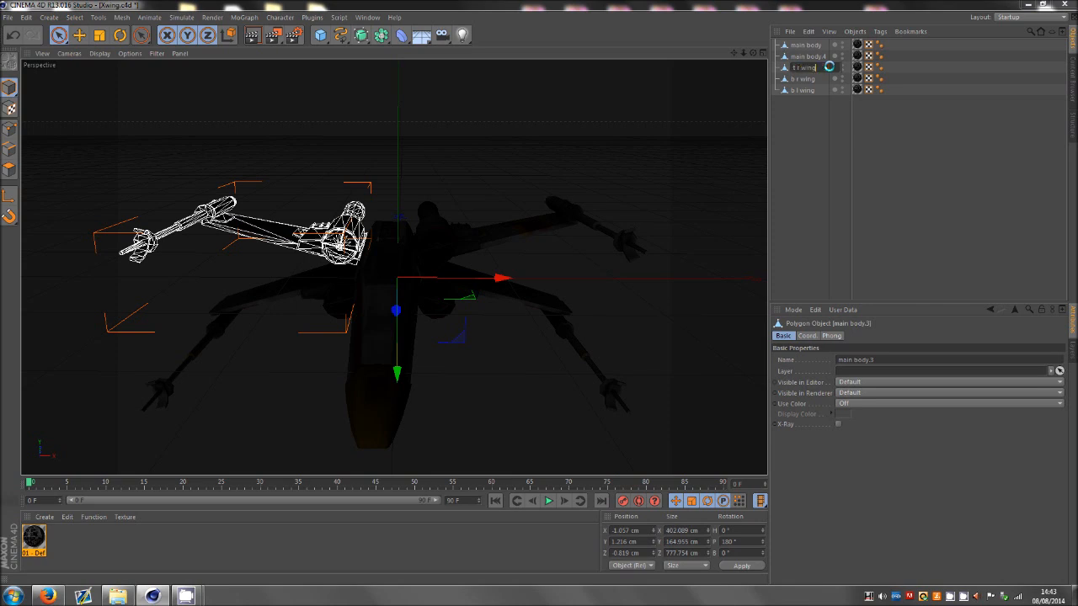
text(t r wing)
double_click(813, 55)
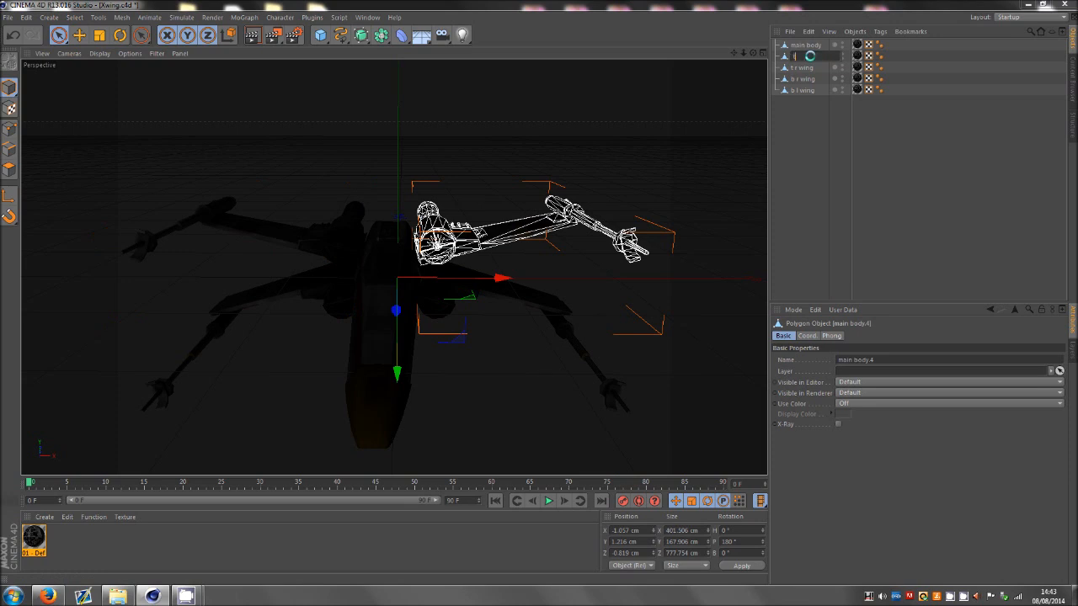
text(f l wing)
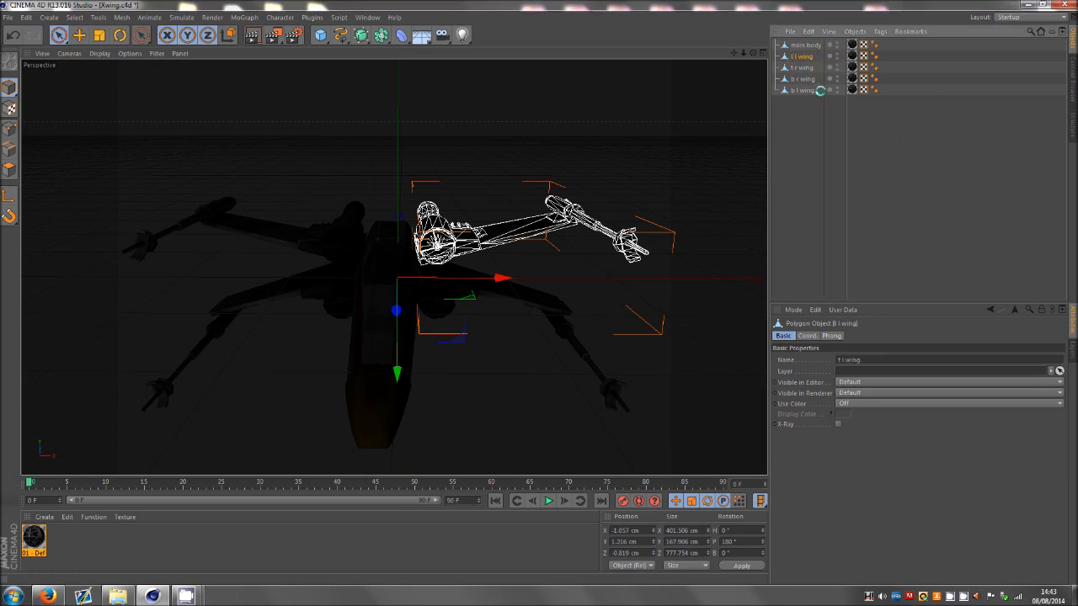
click(815, 139)
- Group the main body and all four wings under one null and rename the null as "x wing"
drag(808, 127, 796, 45)
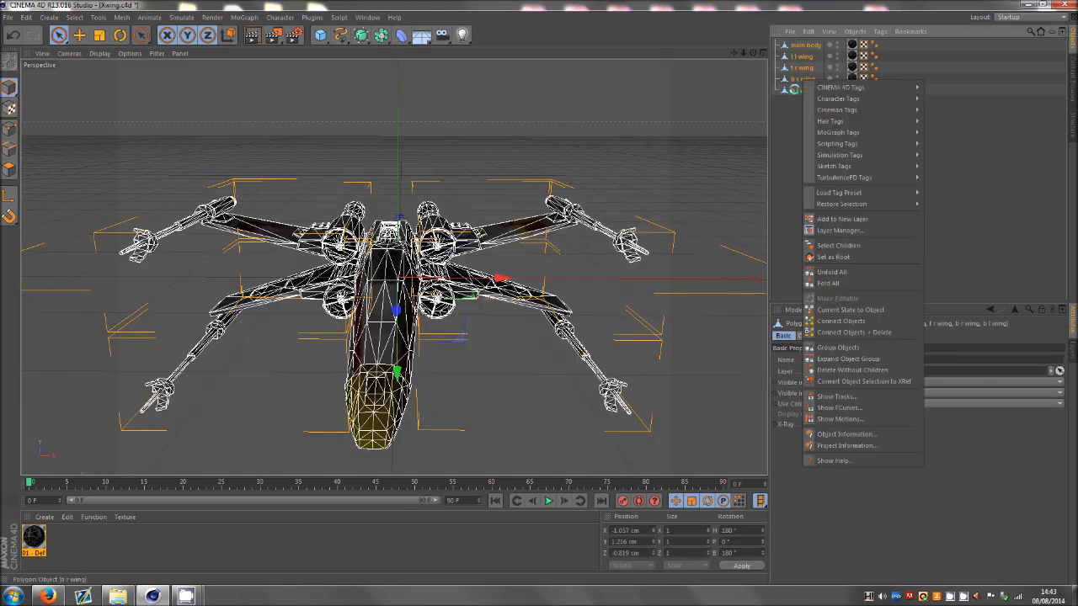
key(alt+g)
right_click(796, 49)
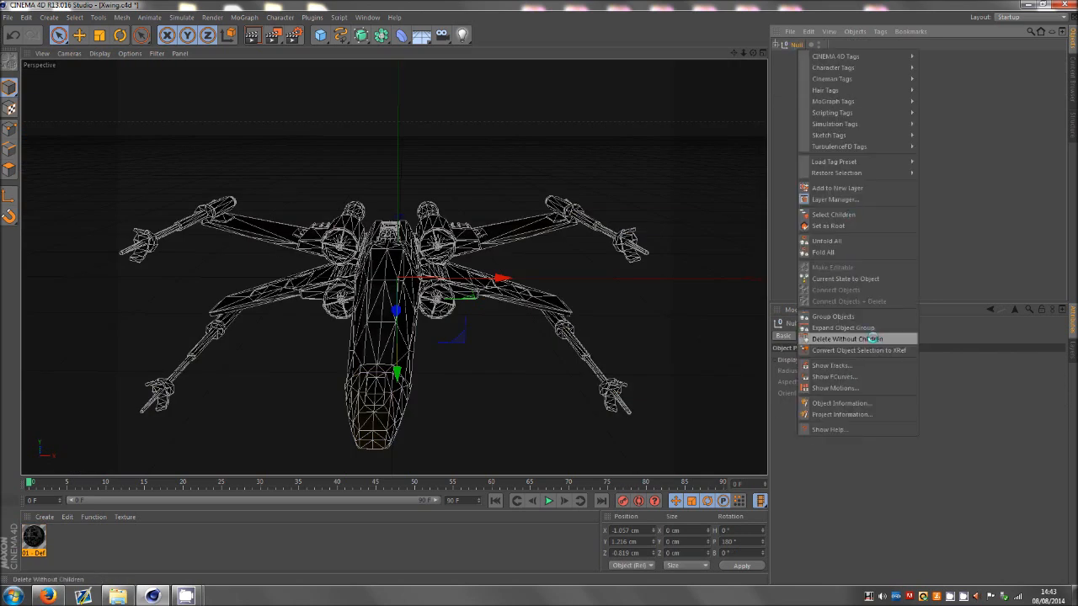
click(781, 52)
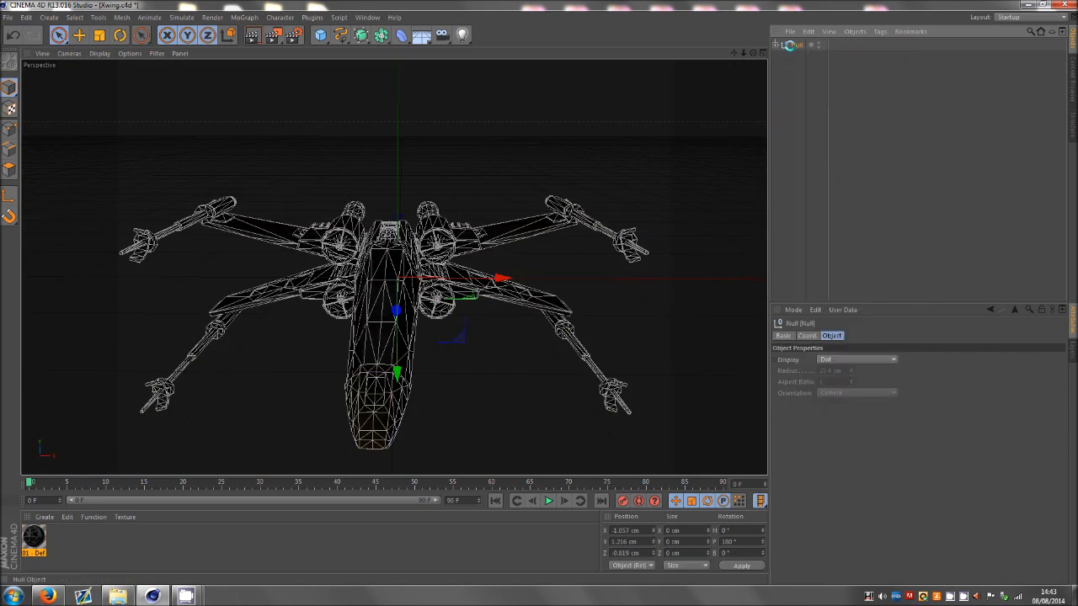
double_click(791, 45)
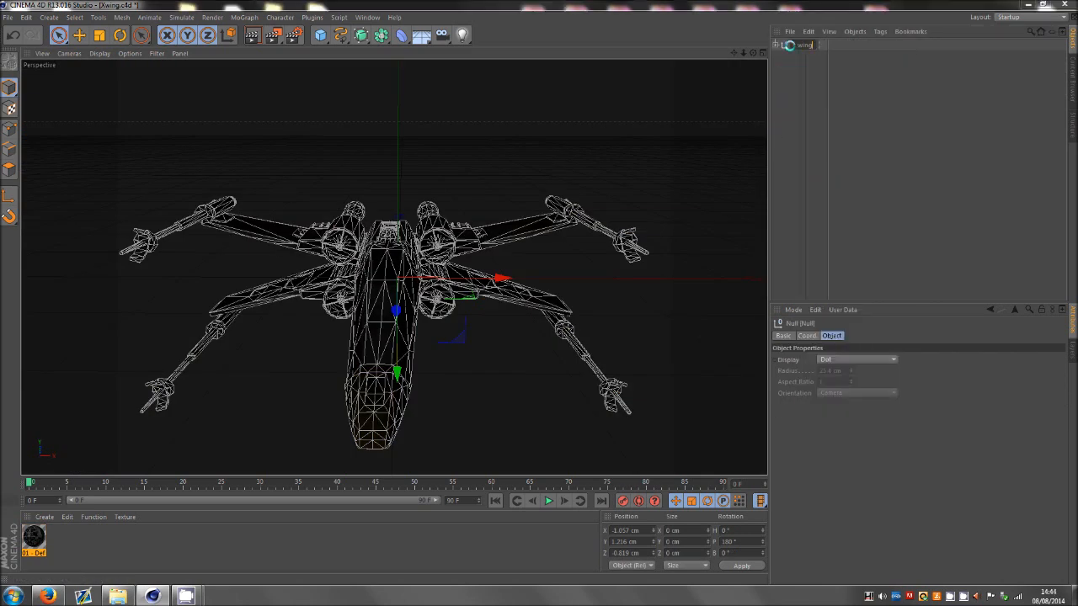
key(Return)
click(814, 112)
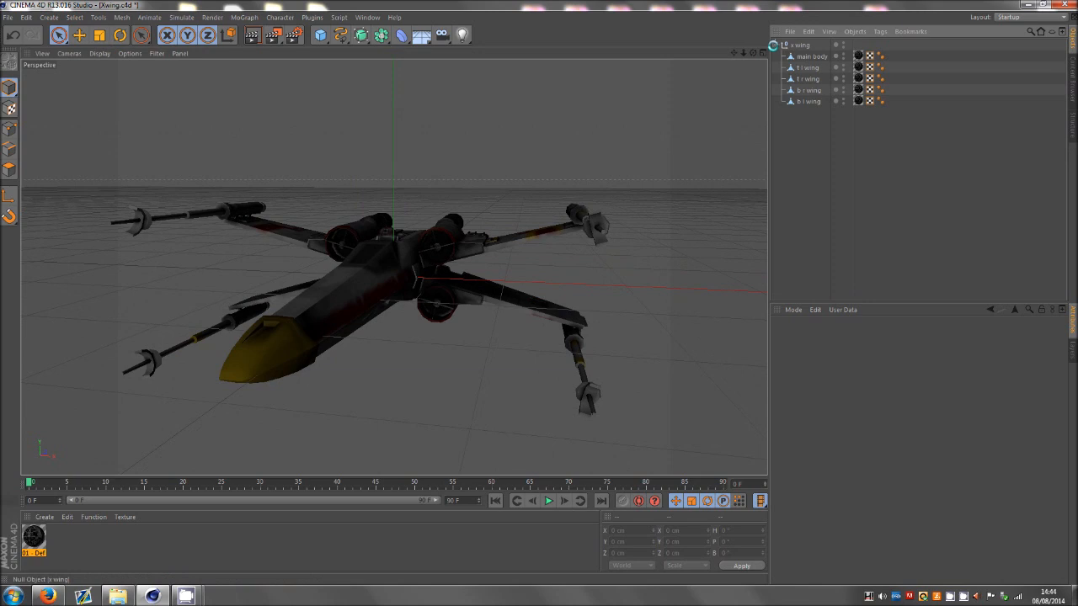
click(776, 45)
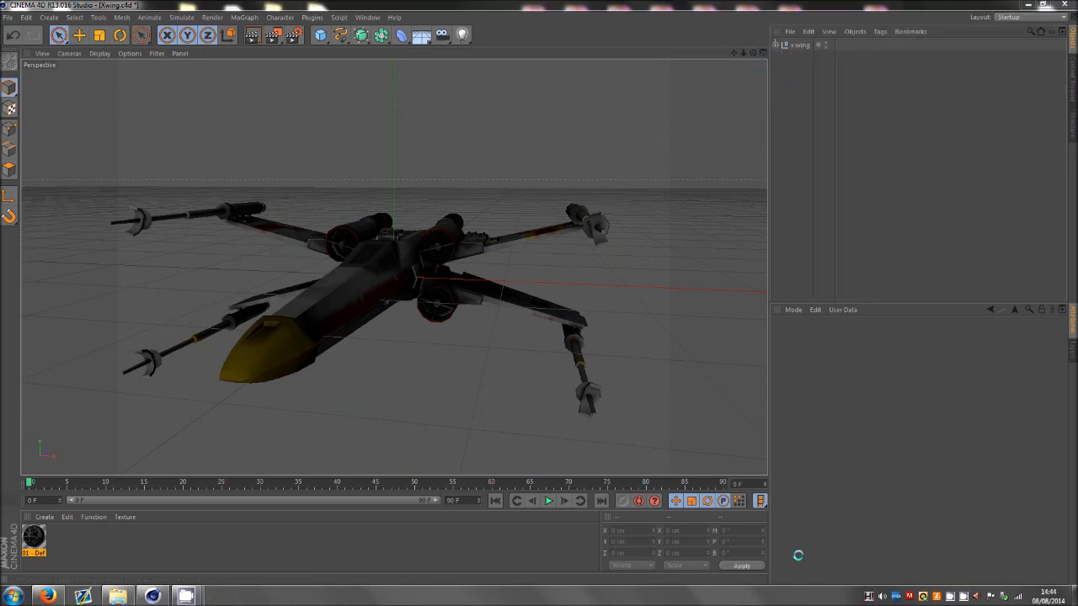
click(964, 595)
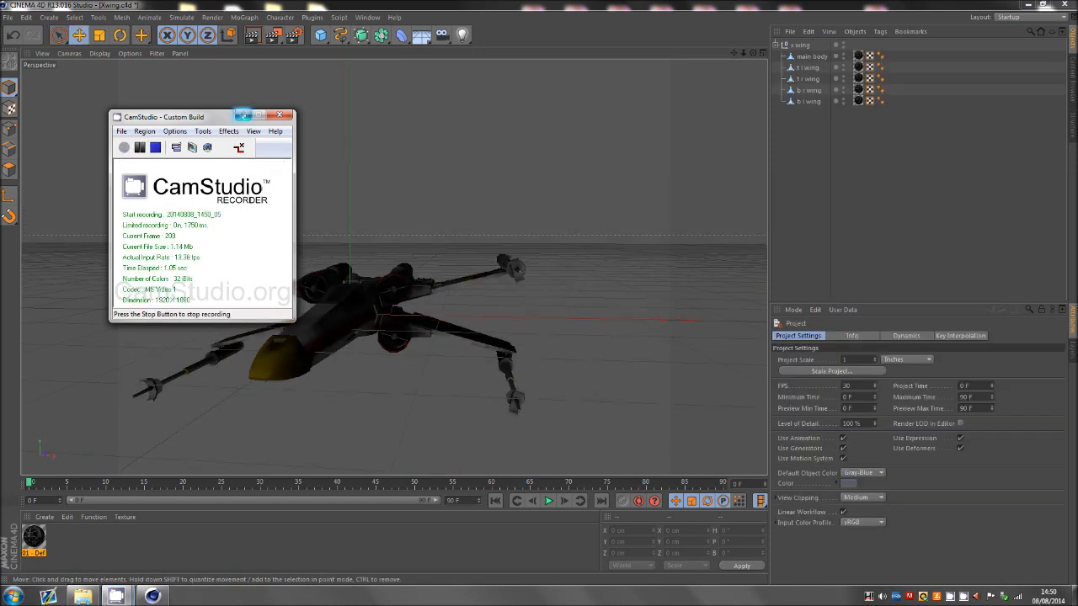
click(242, 115)
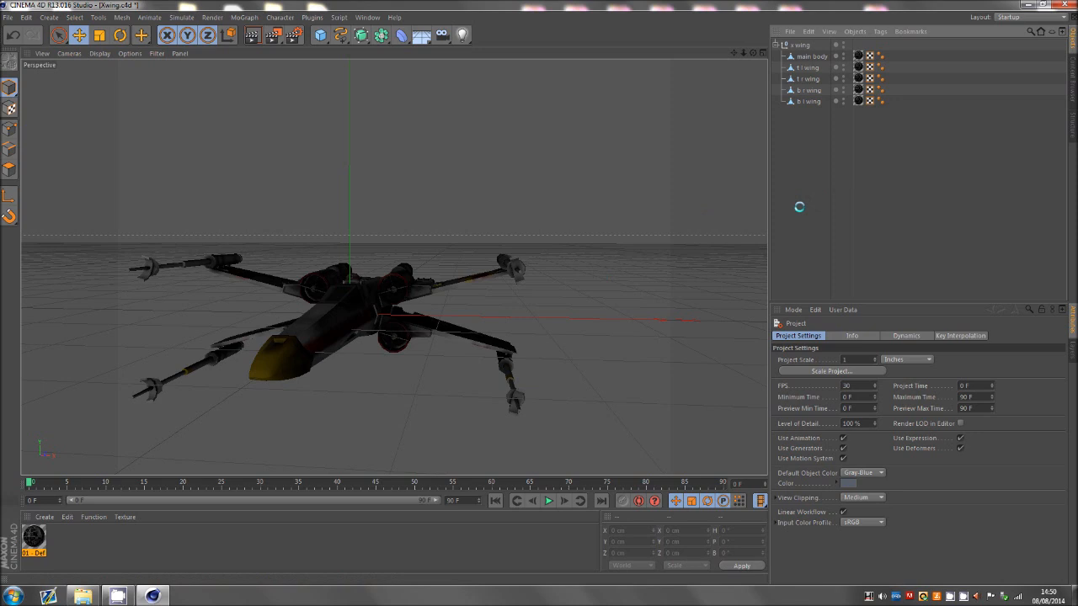
- Try rotating the b r wing about its current axis with the Rotate tool and undo each rotation
drag(753, 53, 538, 291)
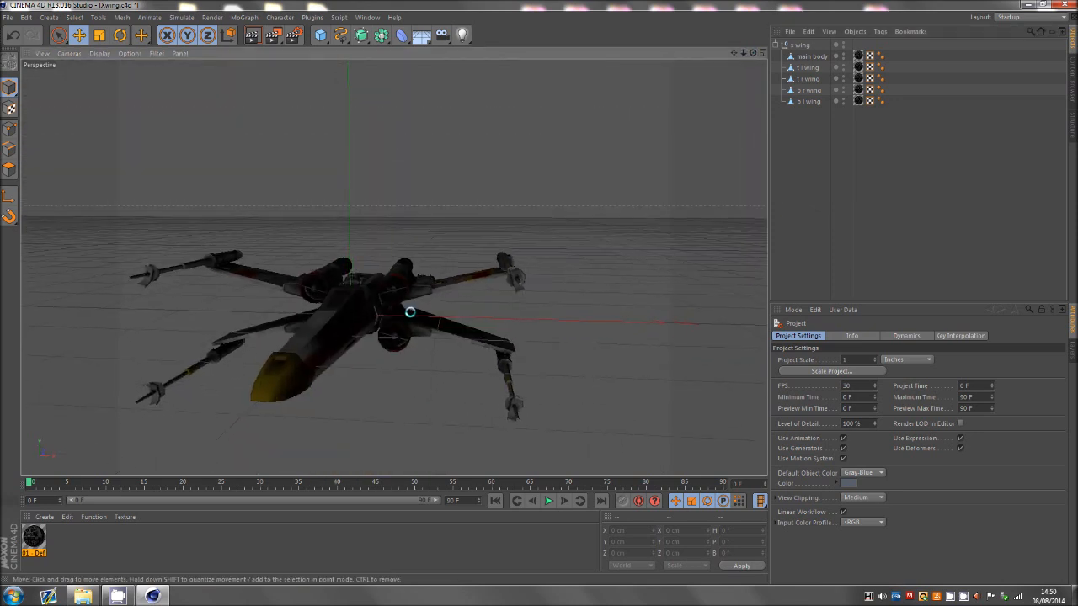
click(808, 89)
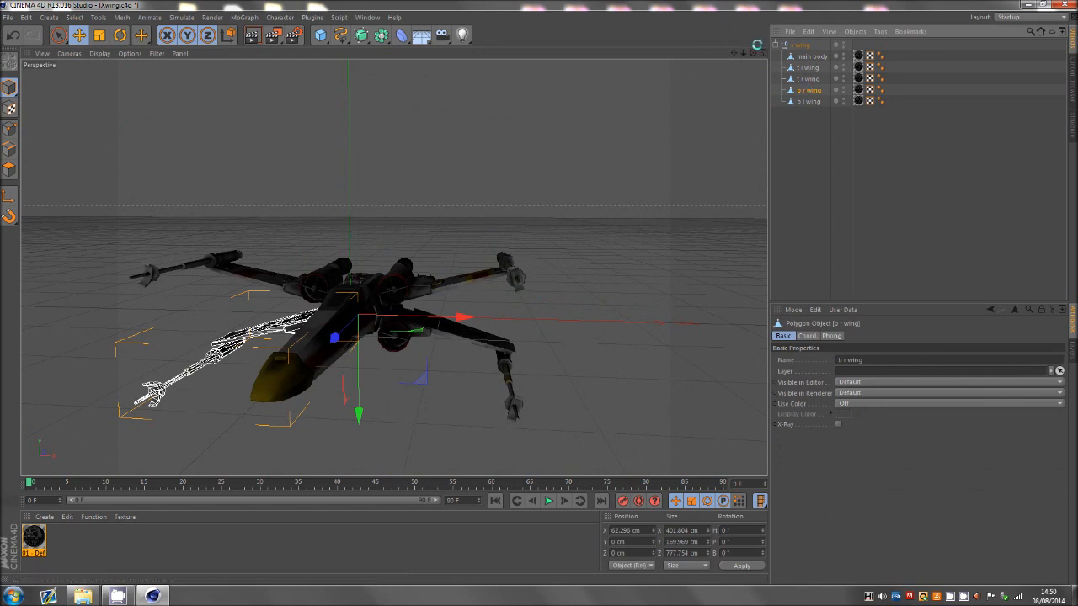
drag(752, 53, 550, 231)
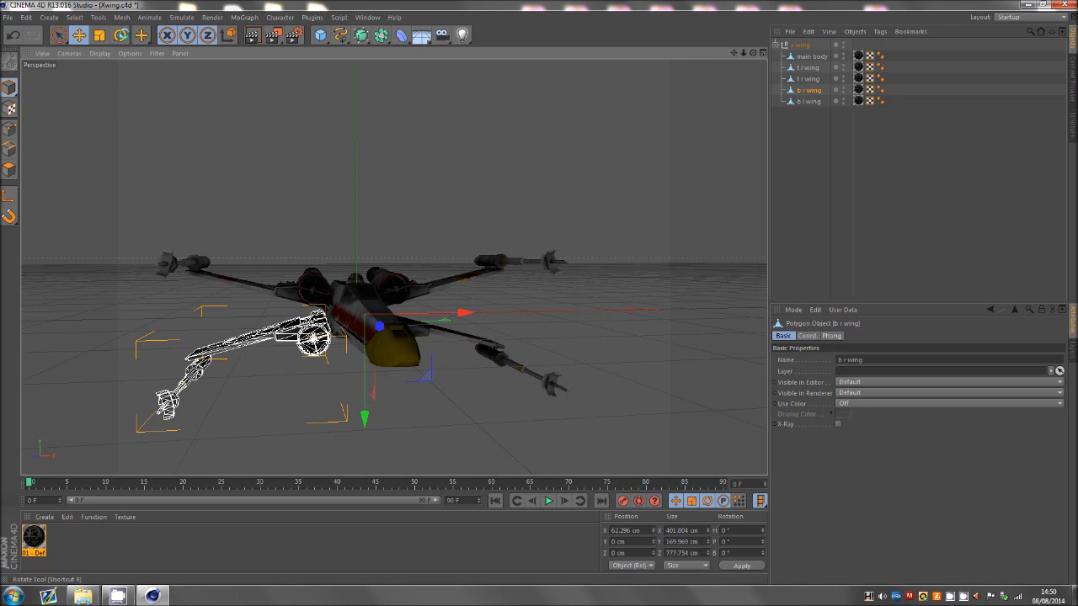
click(120, 35)
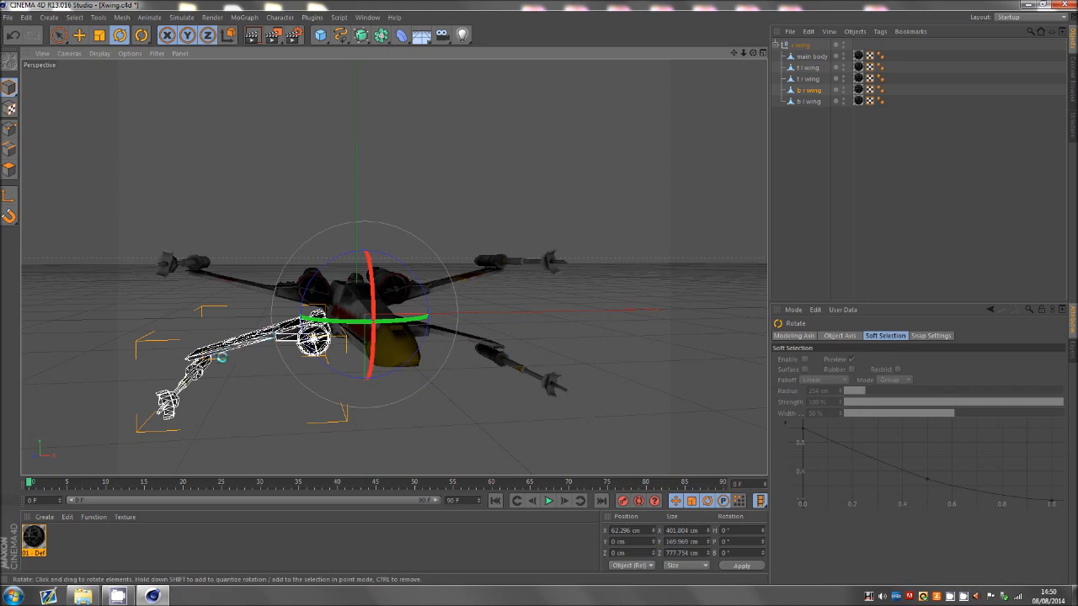
scroll(329, 310, up, 3)
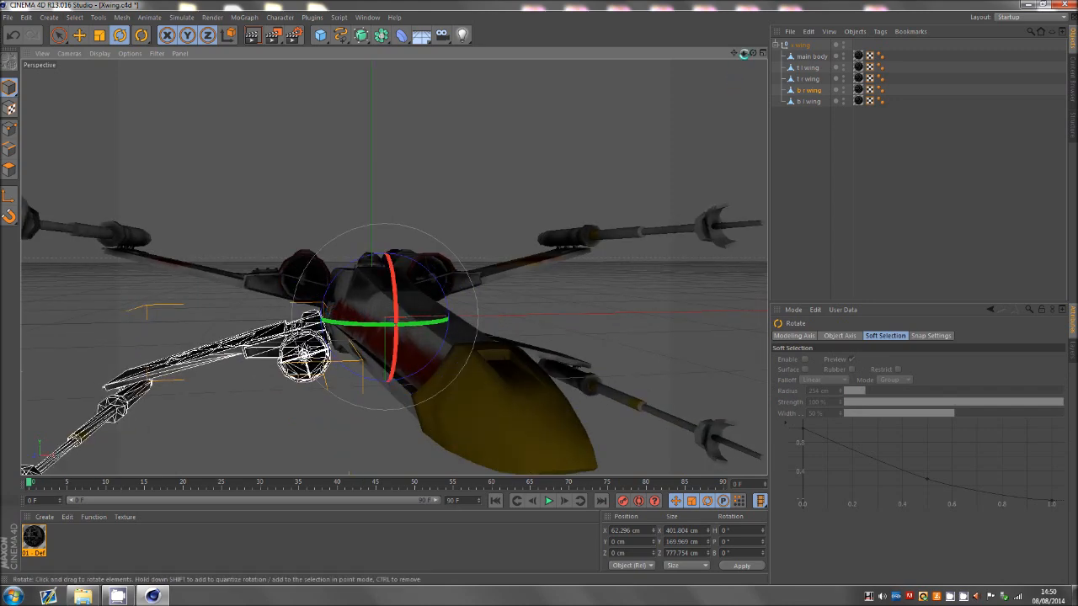
drag(753, 54, 438, 326)
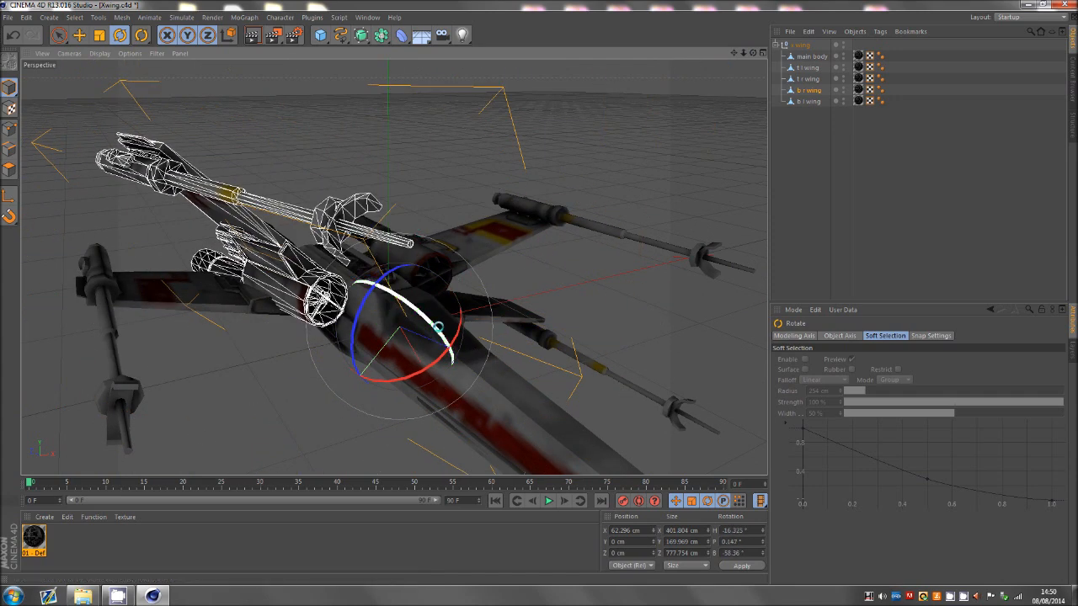
key(ctrl+z)
drag(751, 53, 344, 163)
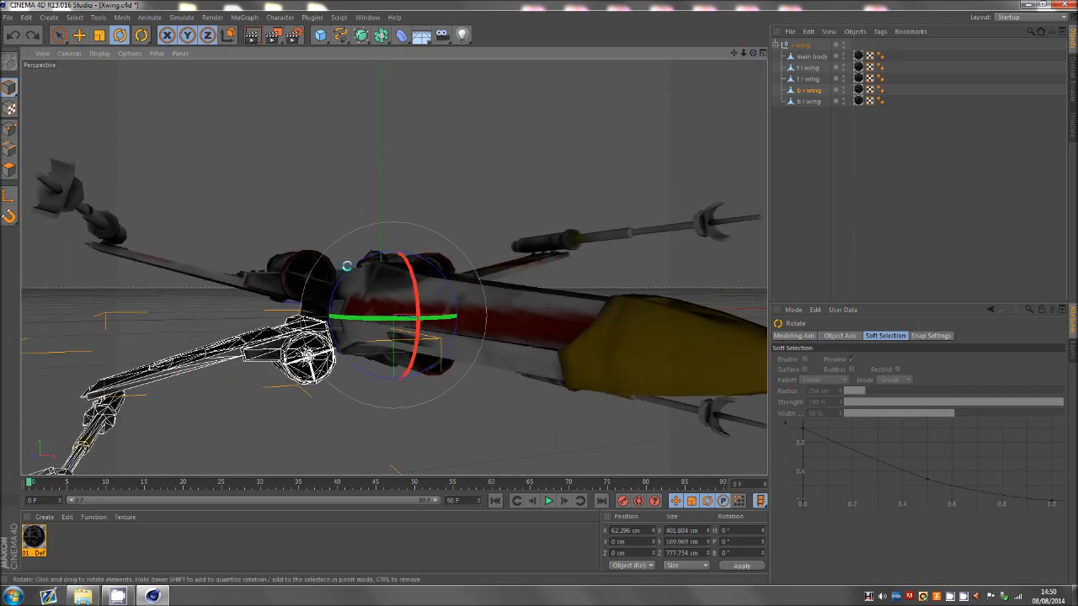
drag(346, 266, 367, 263)
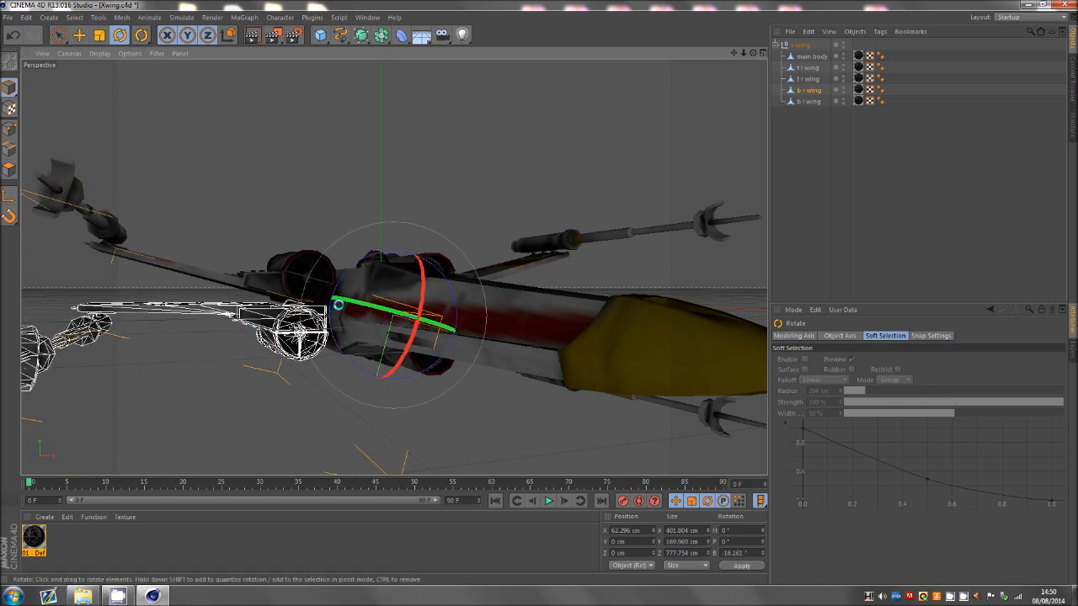
key(ctrl+z)
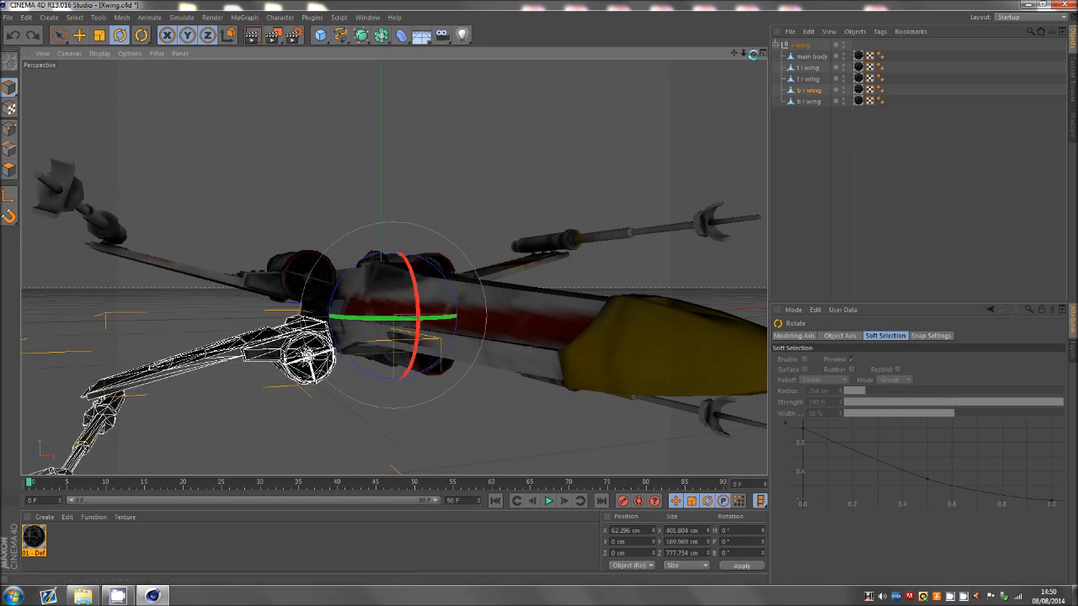
- With axis modification enabled in the front view, set the b r wing's axis X position to 0 cm
drag(753, 53, 496, 200)
middle_click(489, 202)
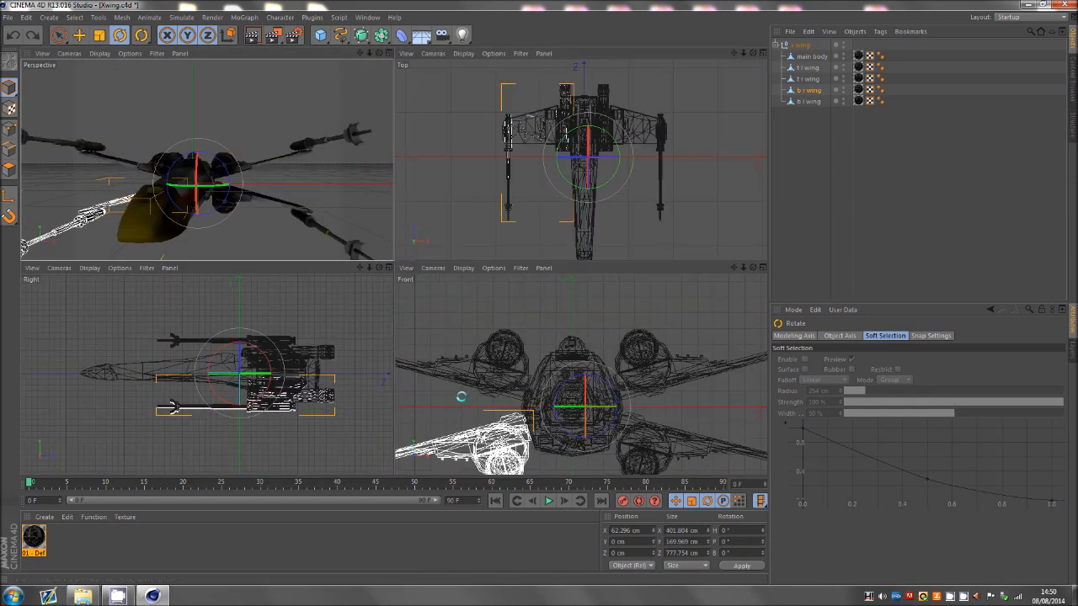
middle_click(482, 397)
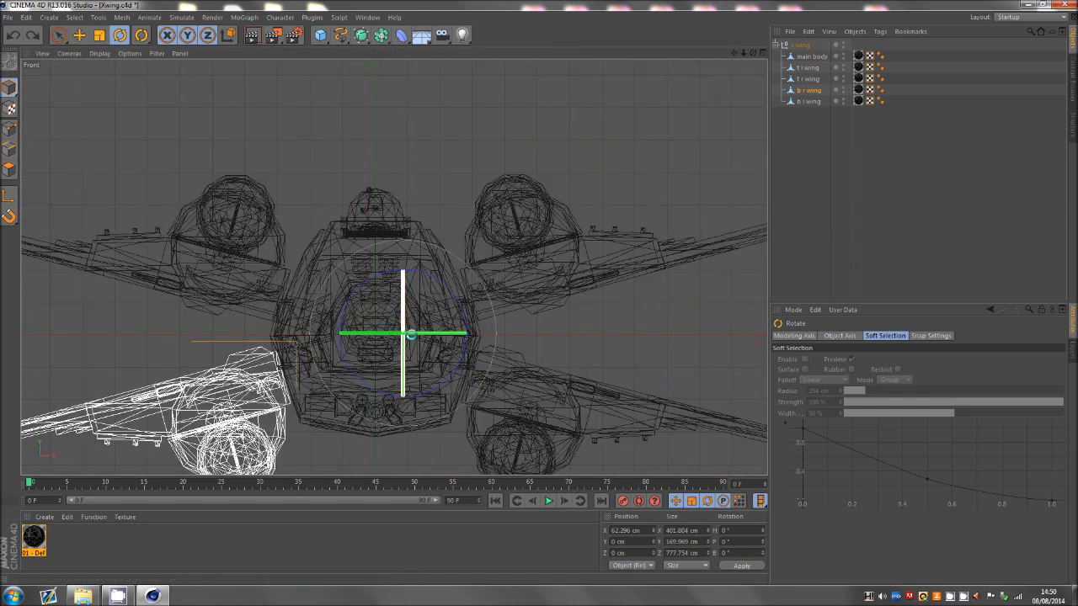
key(e)
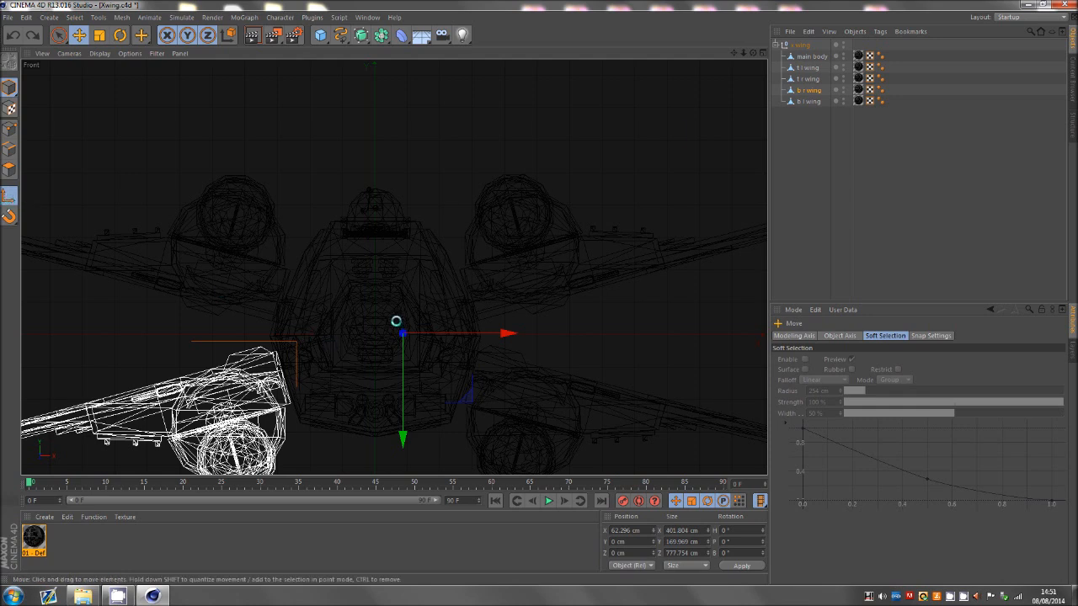
click(808, 101)
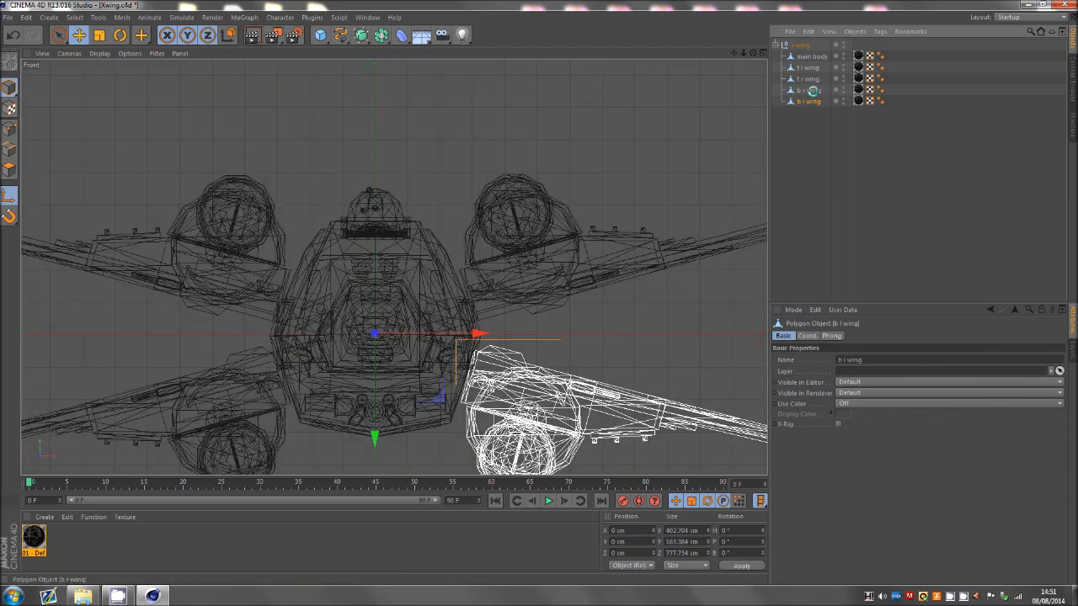
click(812, 90)
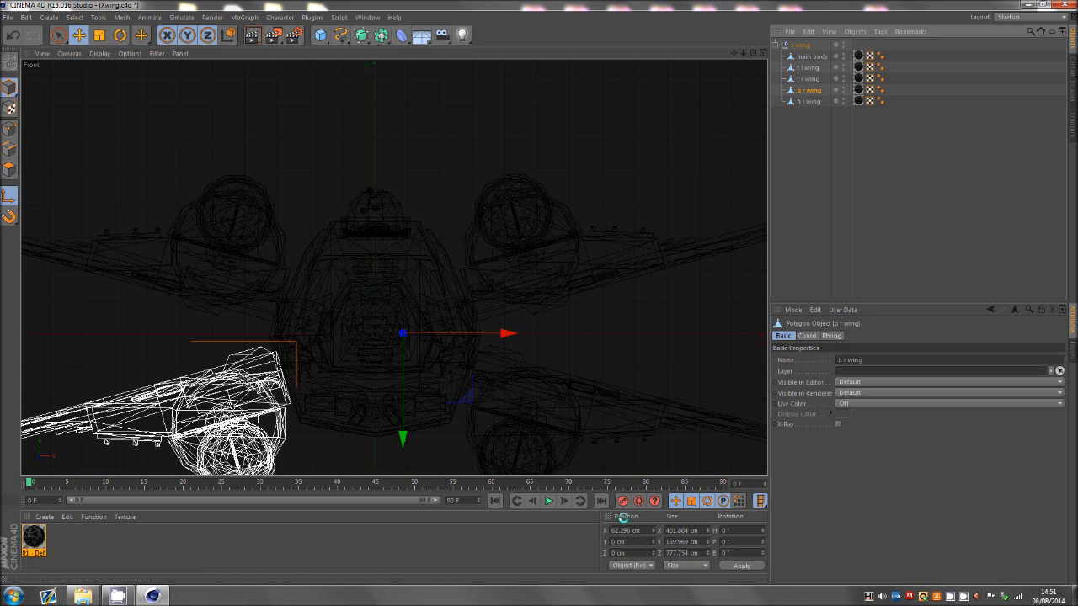
double_click(640, 530)
text(0)
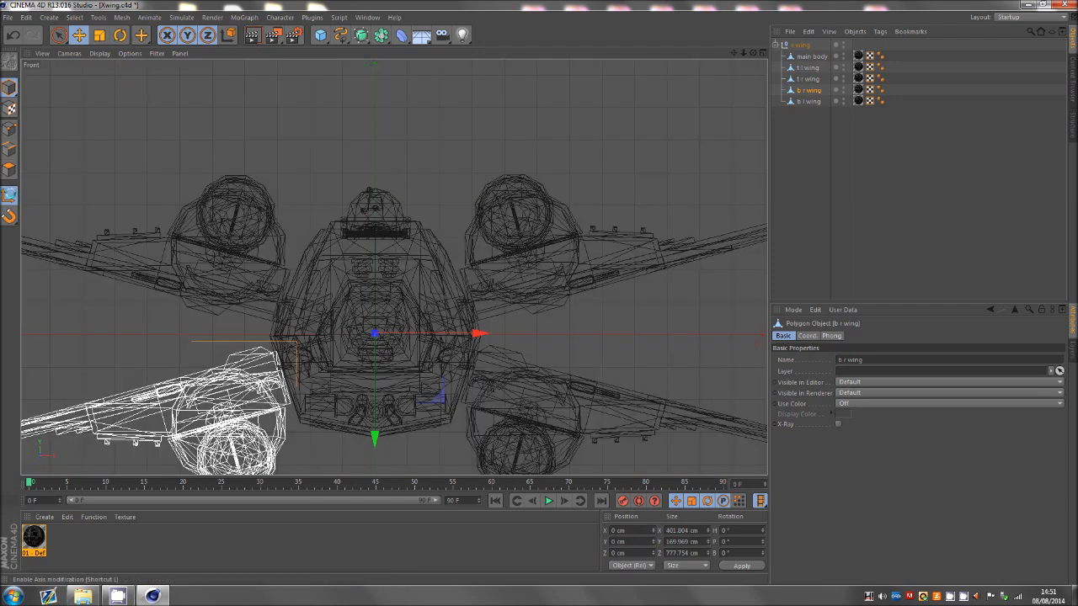
- Try moving the b r wing with axis modification turned off, undo the move and turn axis modification back on
click(10, 196)
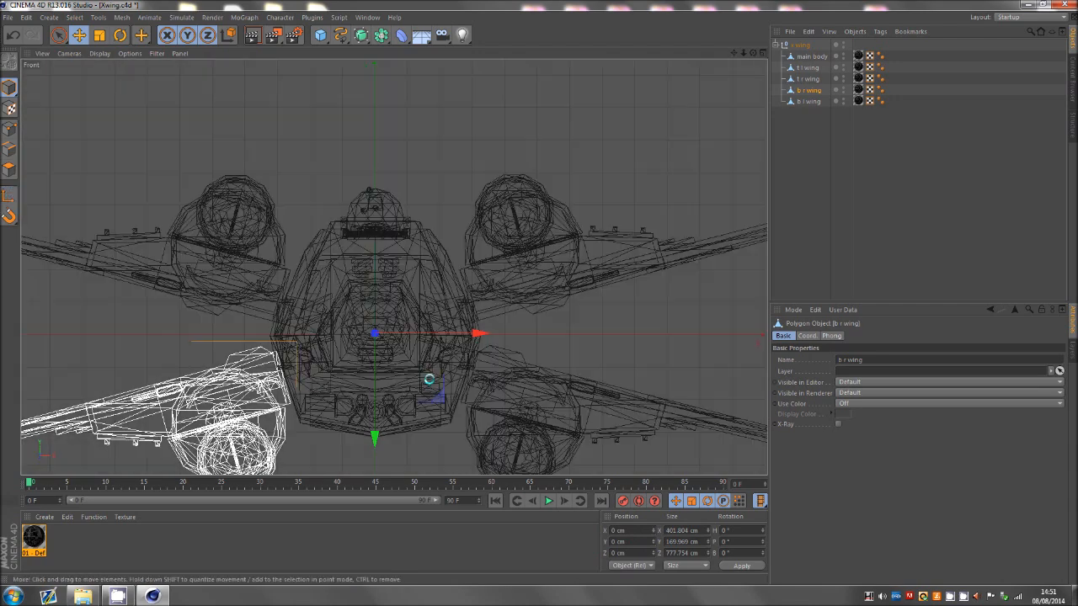
drag(384, 380, 378, 354)
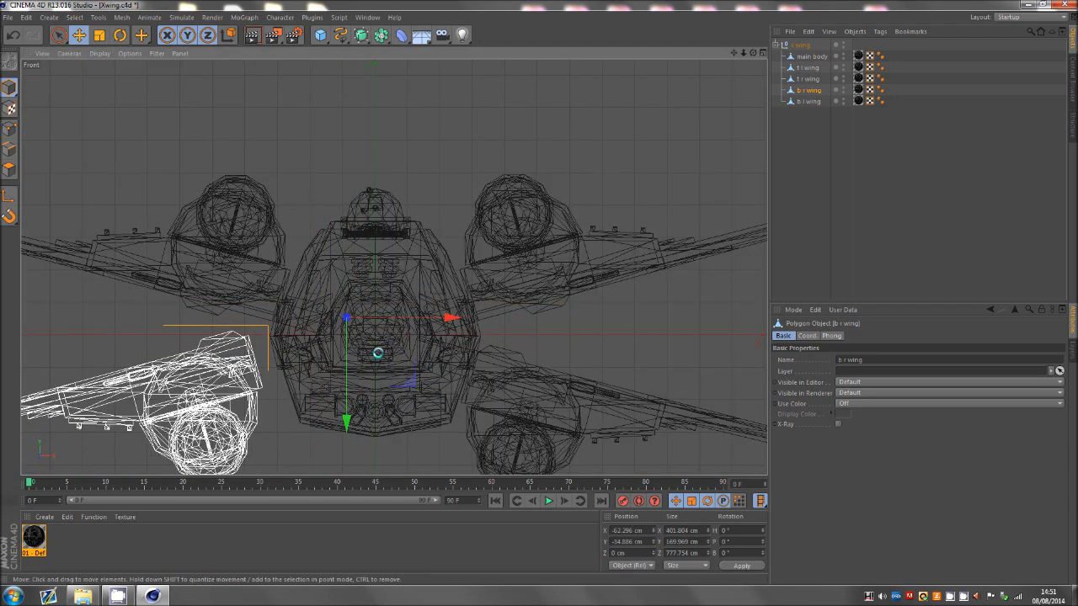
key(ctrl+z)
click(10, 195)
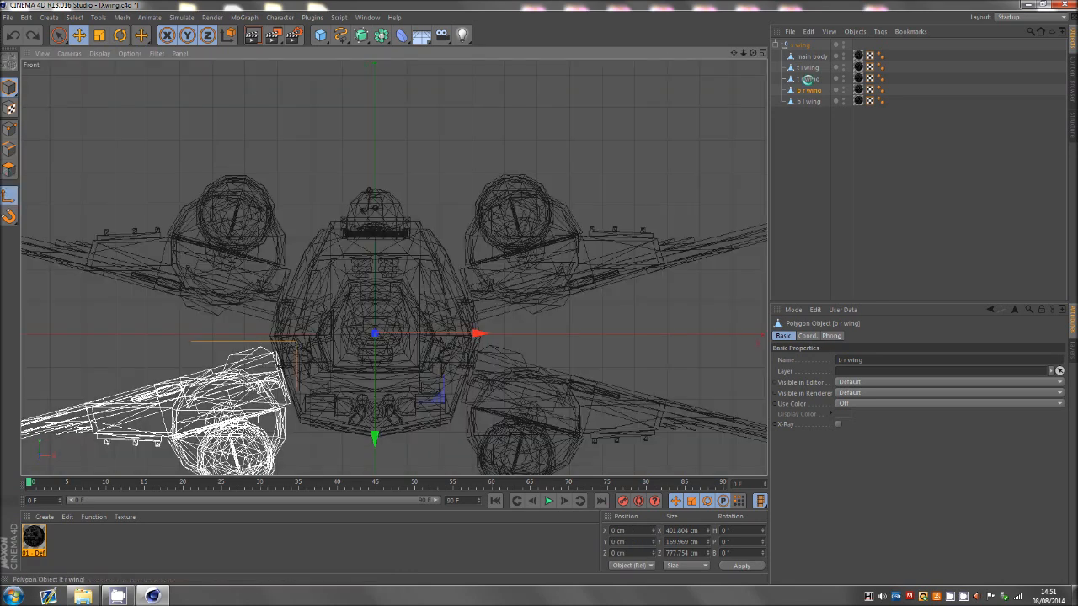
- Set the axis X position of the t r wing and the t l wing to 0 cm, leaving nothing selected
click(806, 78)
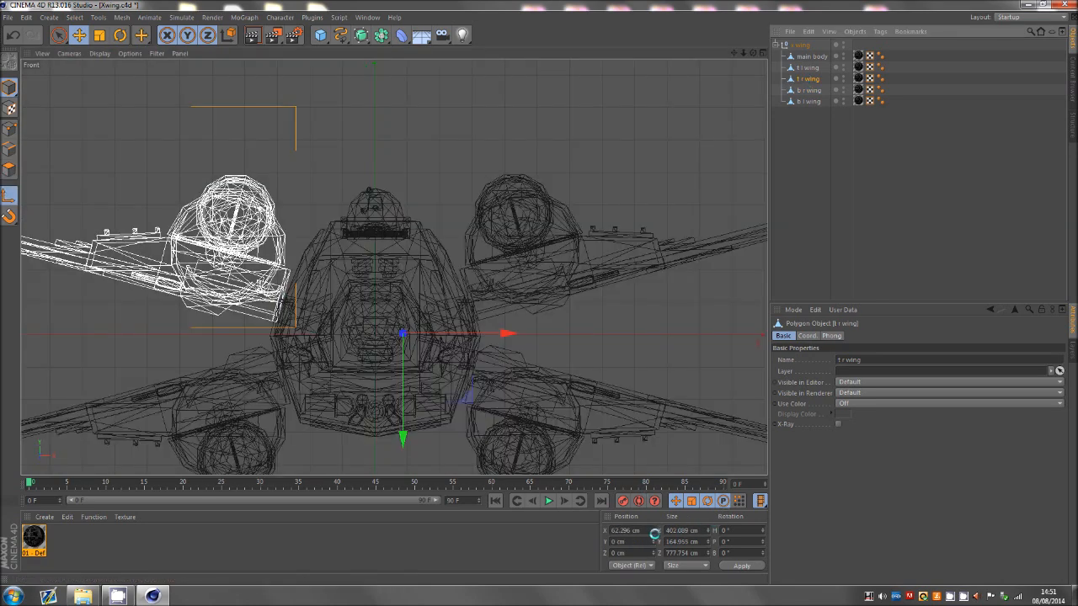
click(645, 532)
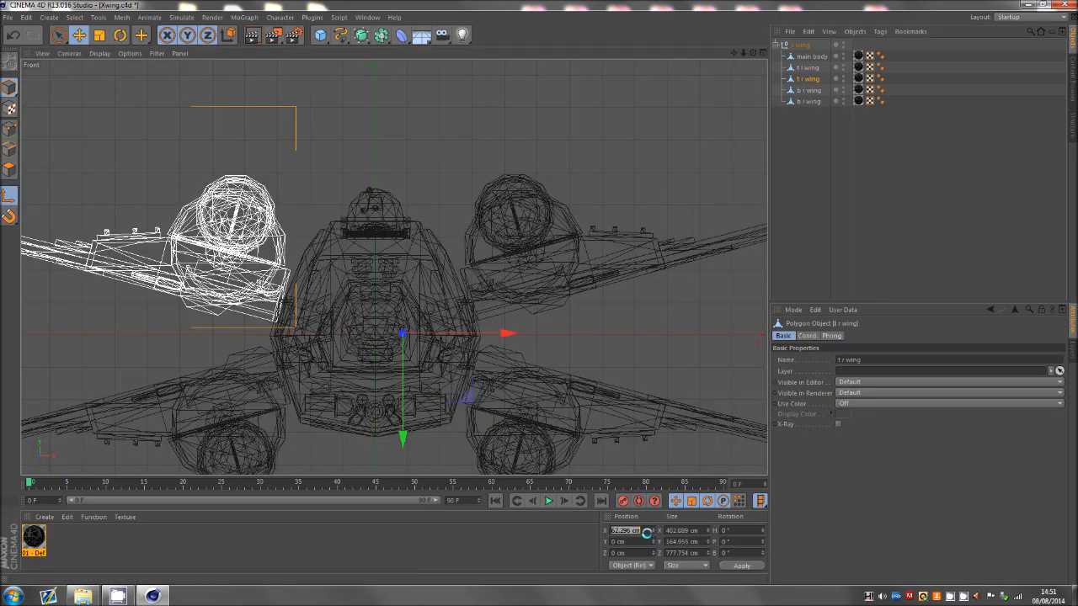
text(0)
key(Return)
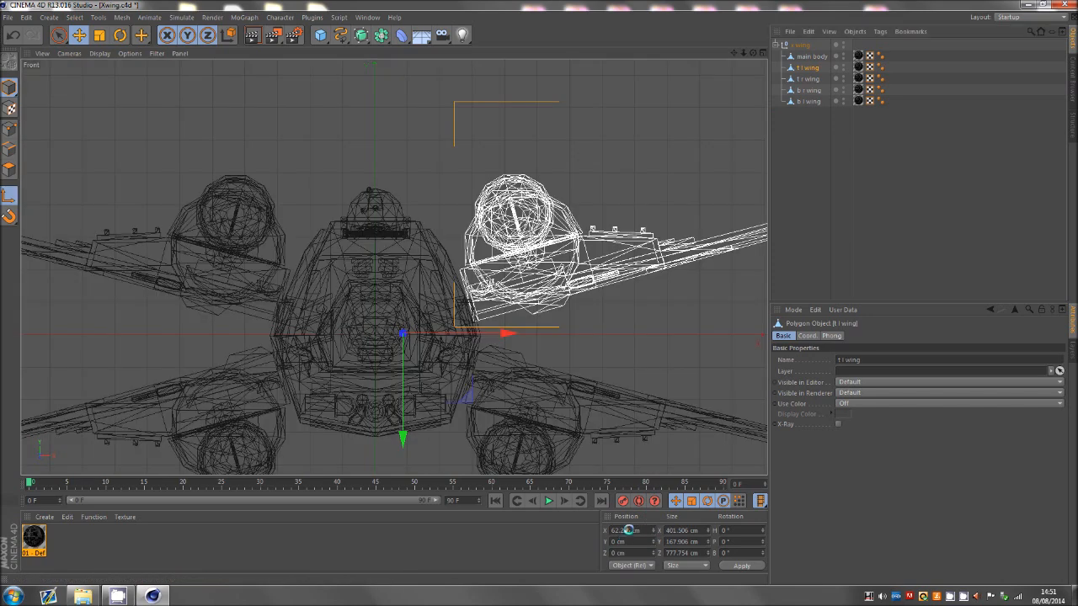
double_click(629, 529)
text(0)
key(Return)
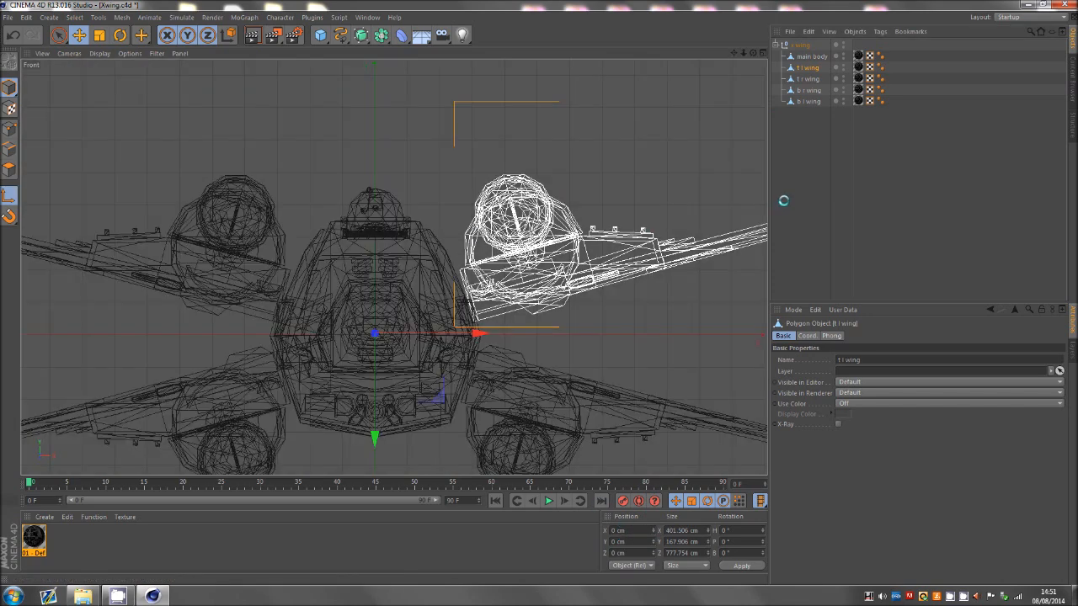
click(785, 201)
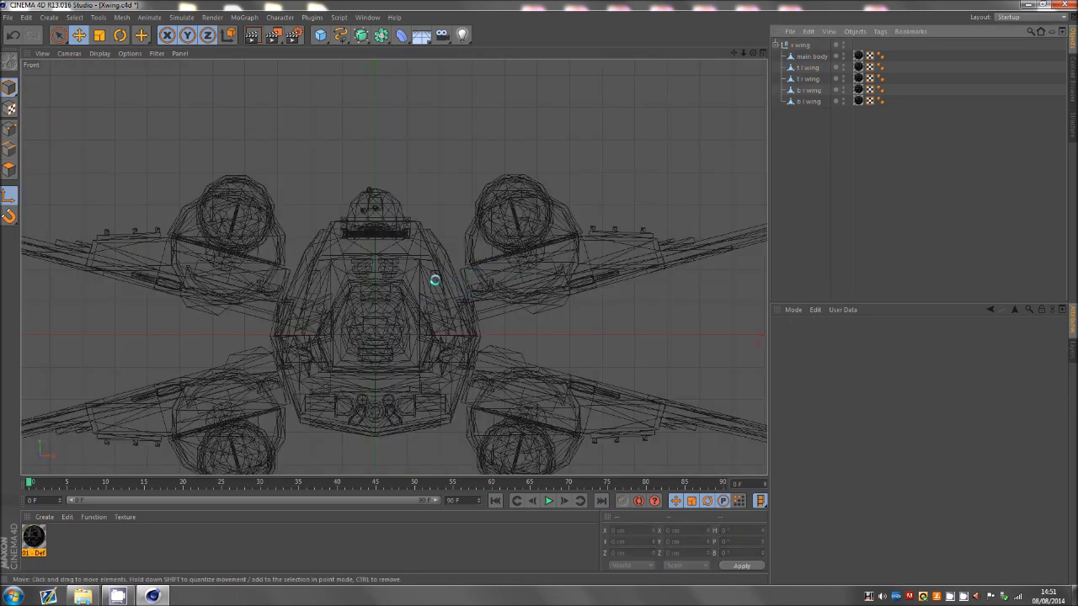
- In the top view, select all four wings and move their axes along Z to about 170 cm
middle_click(434, 280)
middle_click(565, 173)
drag(825, 127, 809, 67)
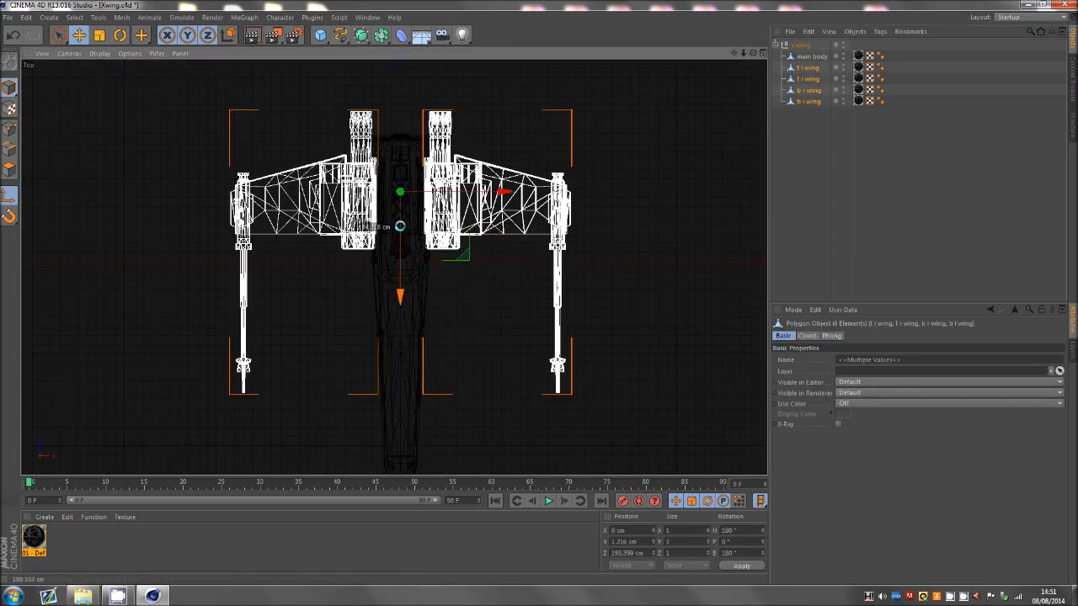
drag(400, 225, 402, 235)
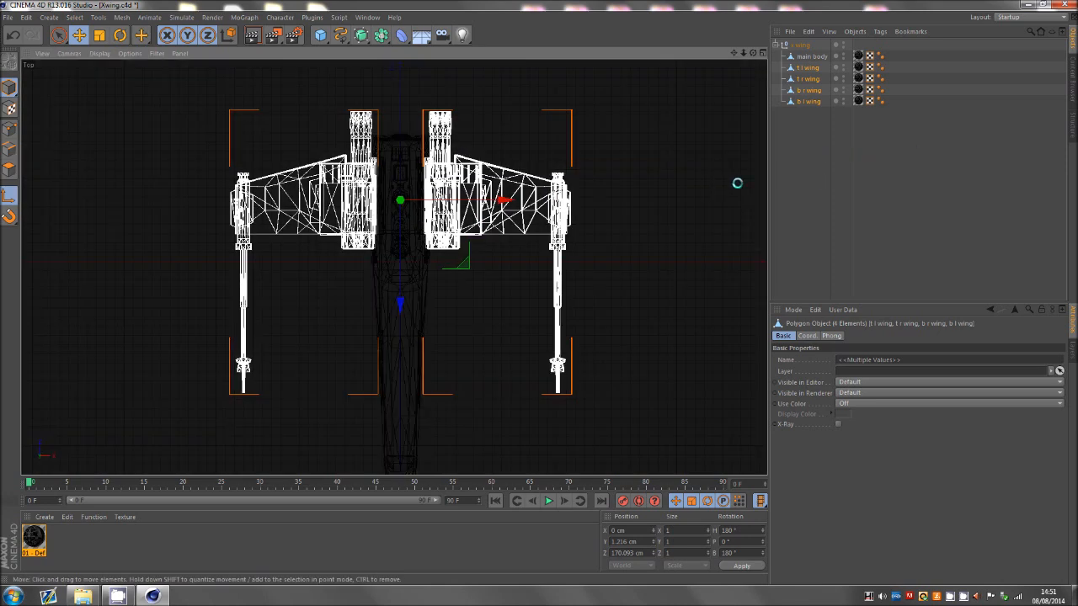
click(823, 171)
- In the front view, rotate the t l wing's axis to a bank of about 15.4° to follow the wing's slope
middle_click(384, 239)
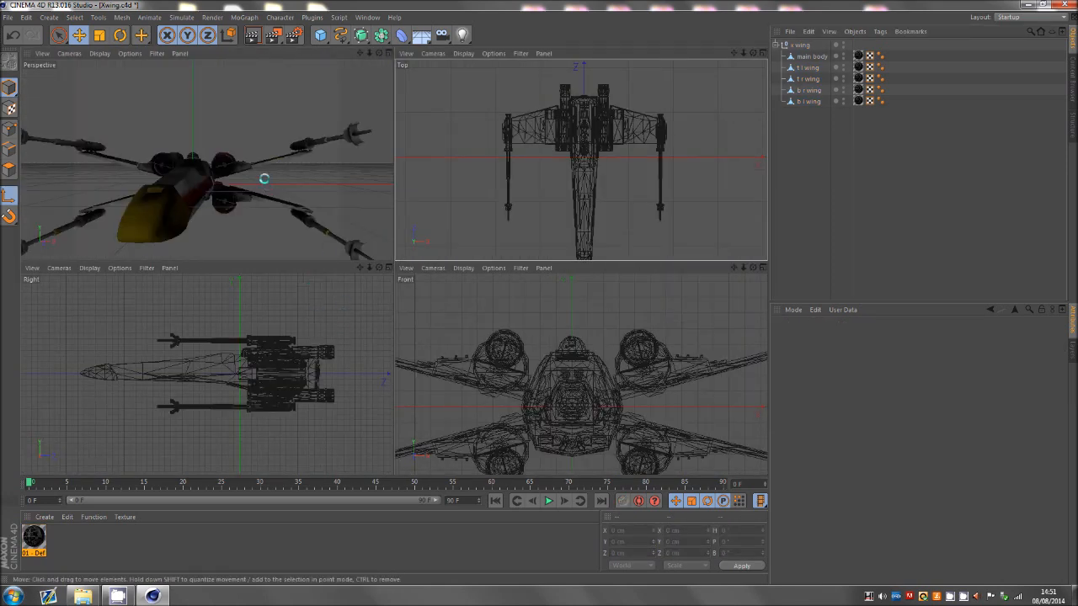
middle_click(499, 349)
click(789, 68)
click(795, 79)
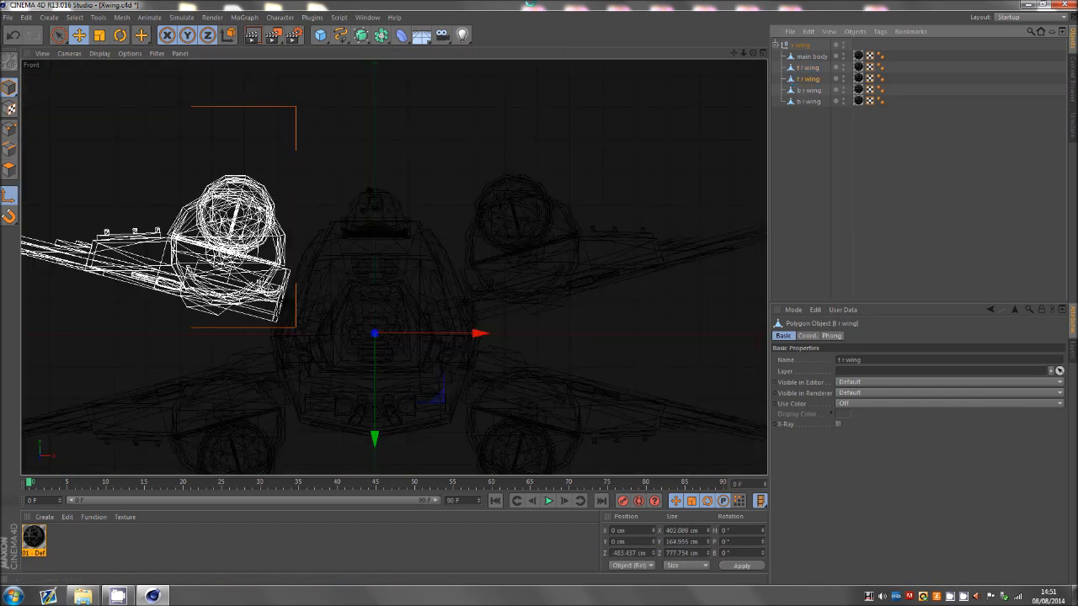
click(119, 36)
scroll(466, 289, down, 1)
scroll(466, 290, down, 2)
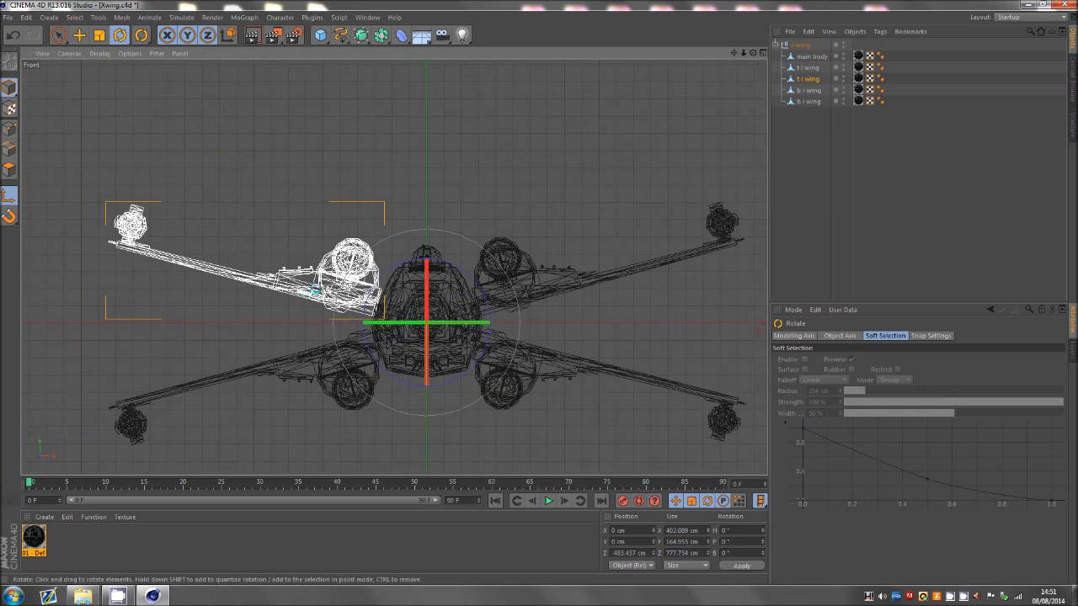
click(726, 169)
scroll(642, 263, up, 2)
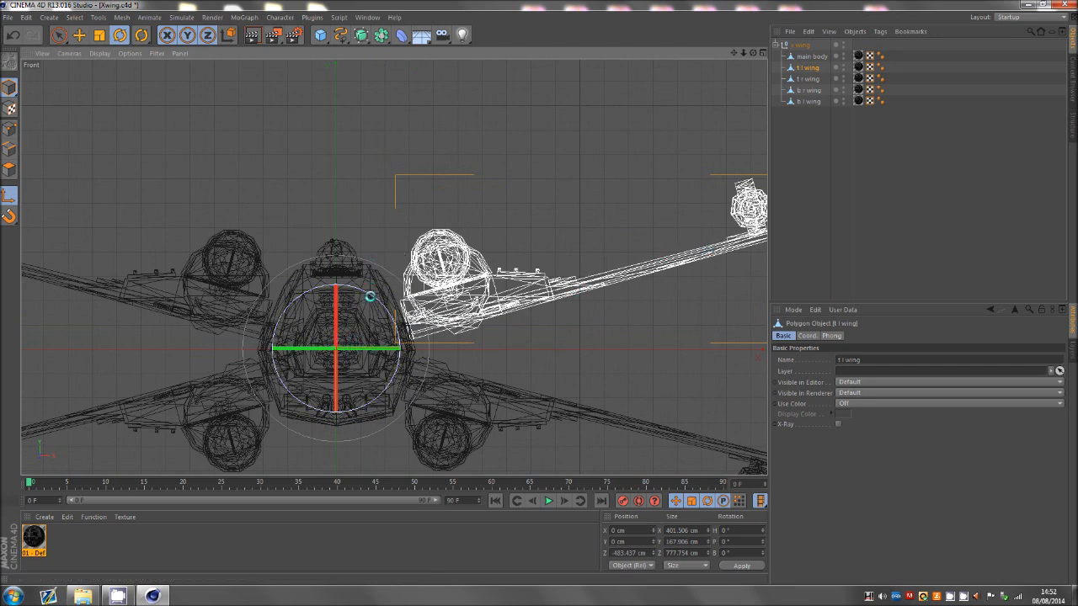
drag(369, 297, 358, 282)
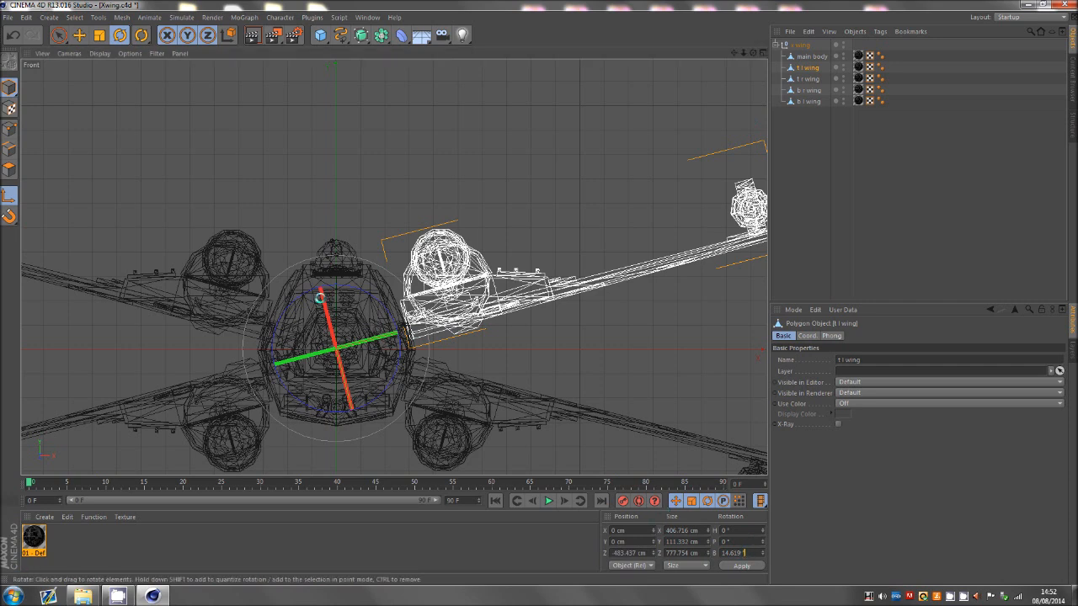
drag(361, 292, 362, 289)
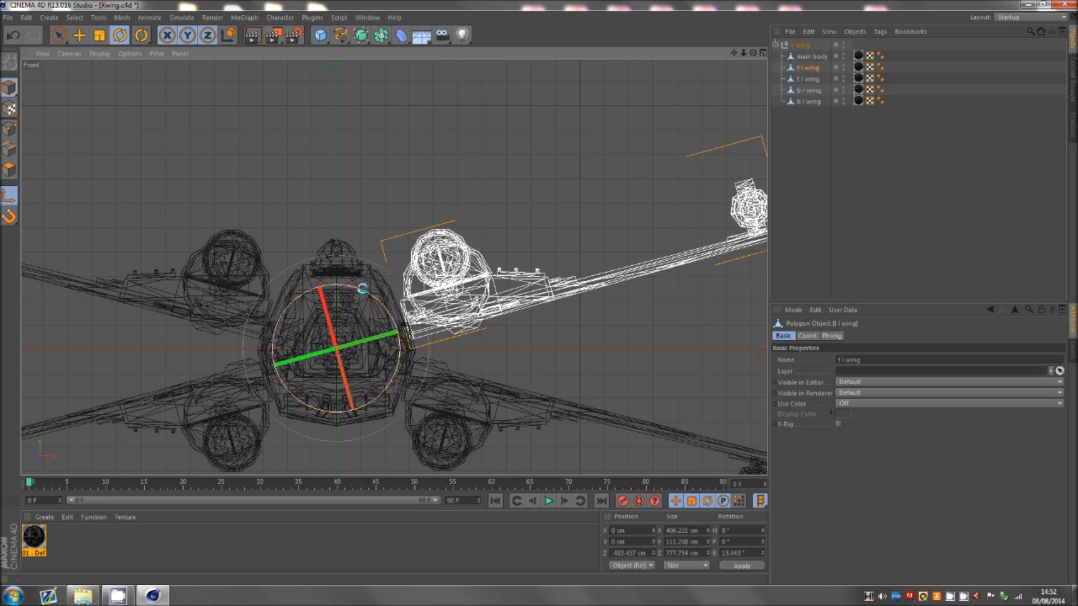
- Fine-tune the t l wing's axis to a bank of about 15.2°
scroll(397, 314, up, 2)
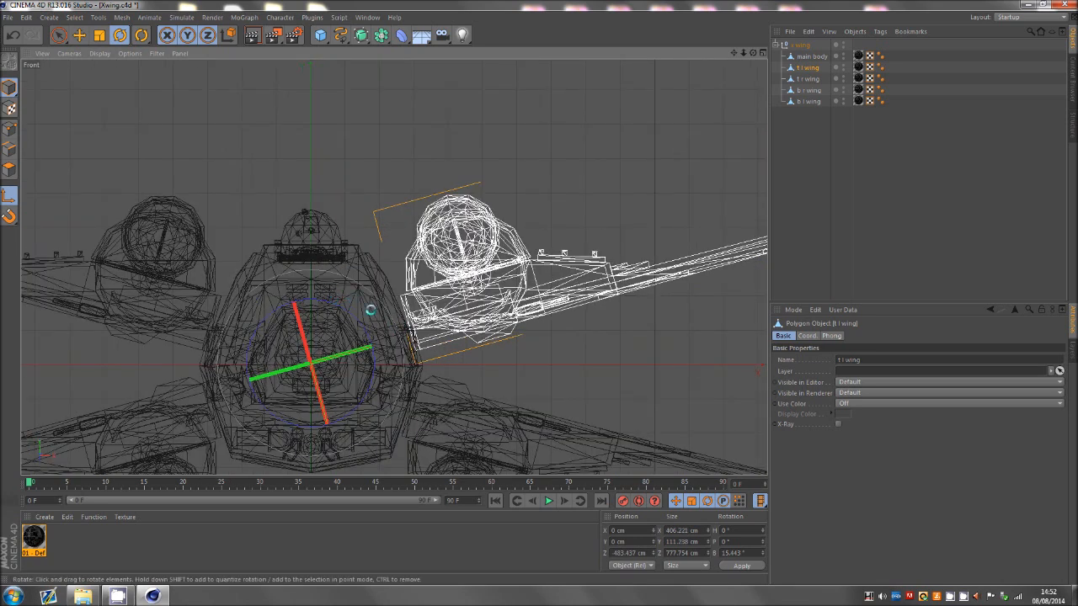
drag(330, 301, 333, 299)
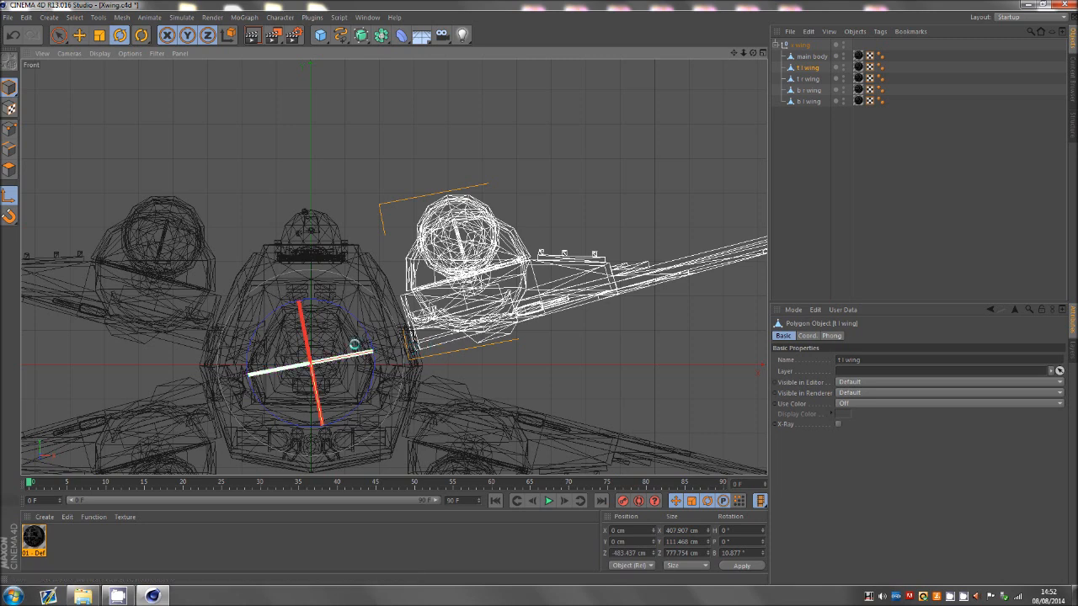
mouse_move(356, 314)
mouse_down()
mouse_move(378, 340)
mouse_move(355, 304)
mouse_move(365, 306)
mouse_up()
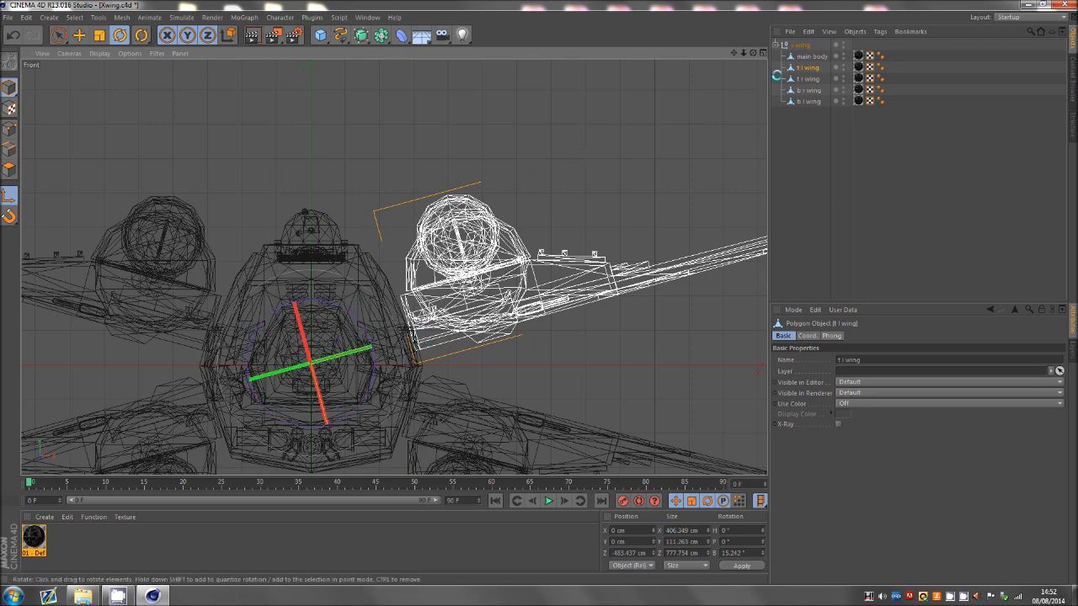
- Rotate the t r wing's axis to a bank of about -14.8° to match the wing's slope
click(801, 78)
scroll(504, 331, down, 3)
scroll(348, 333, up, 5)
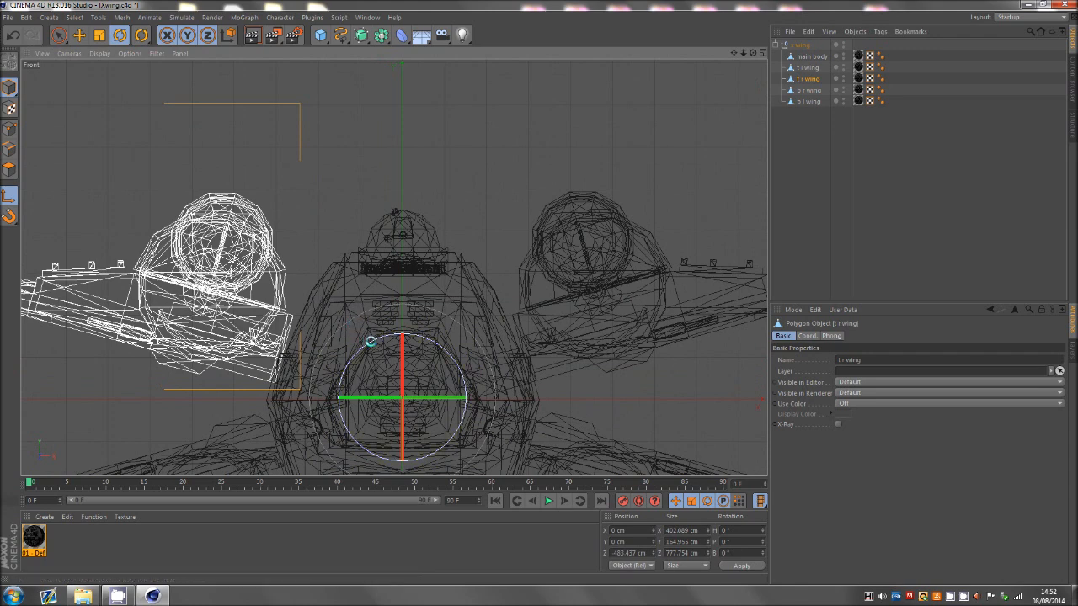
drag(371, 339, 386, 340)
scroll(357, 259, down, 3)
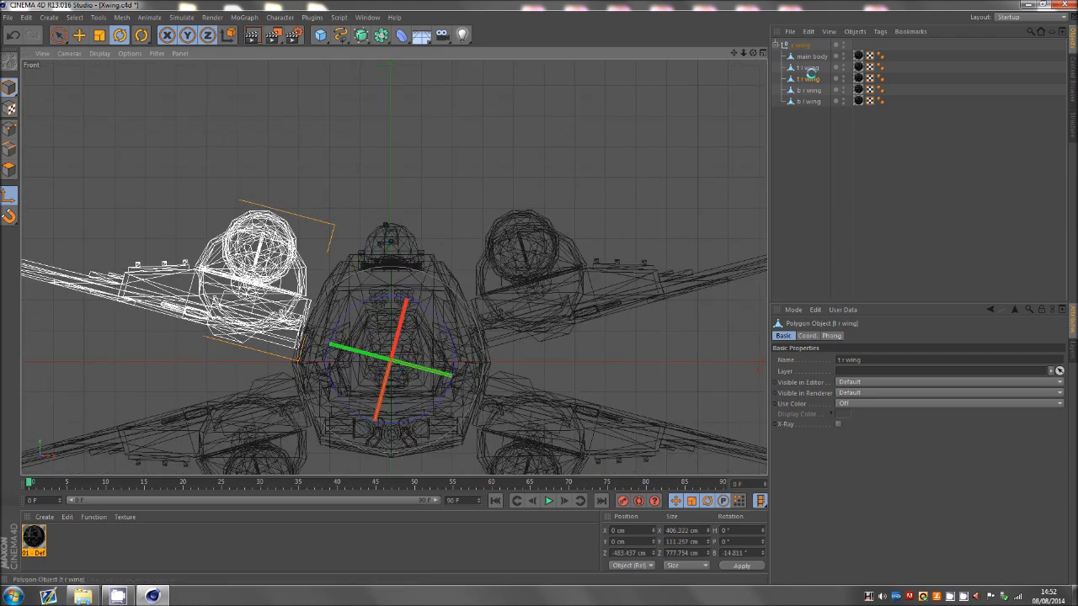
- Rotate the b r wing's axis to a bank of about 15.2° to match the wing's slope
click(808, 69)
scroll(452, 308, down, 2)
click(808, 90)
scroll(373, 322, up, 6)
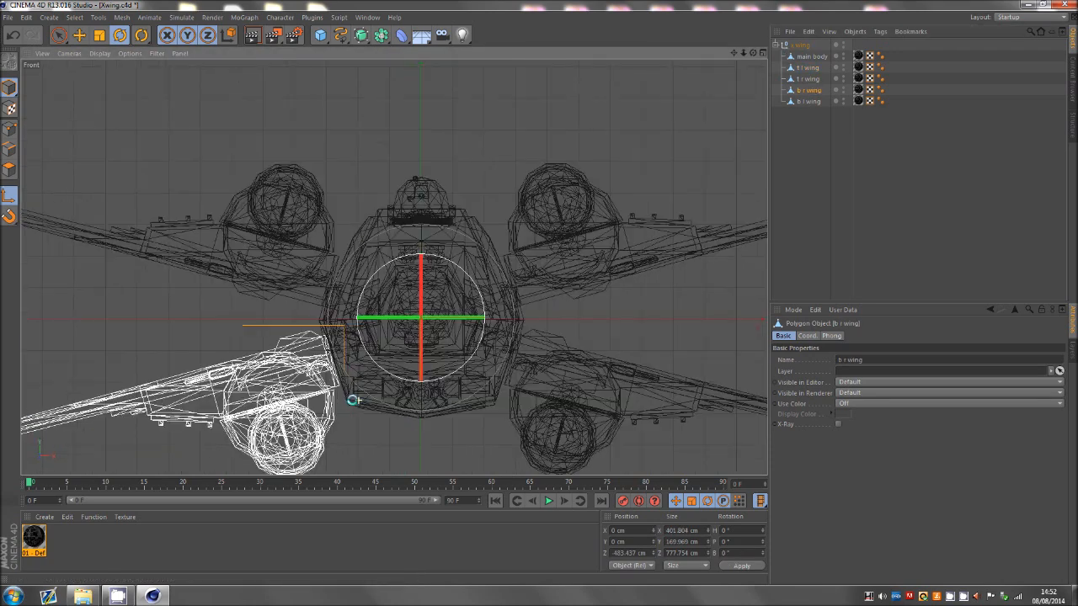
drag(404, 312, 416, 315)
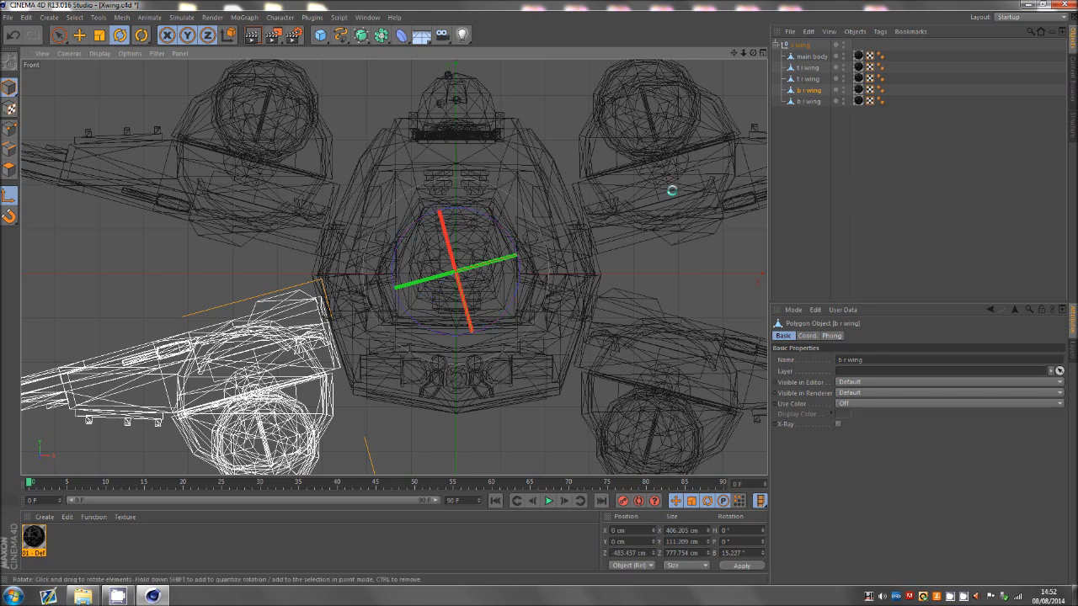
- Rotate the b l wing's axis to a bank of about -14.1° and turn off axis modification
click(810, 101)
scroll(672, 268, up, 1)
scroll(673, 268, up, 1)
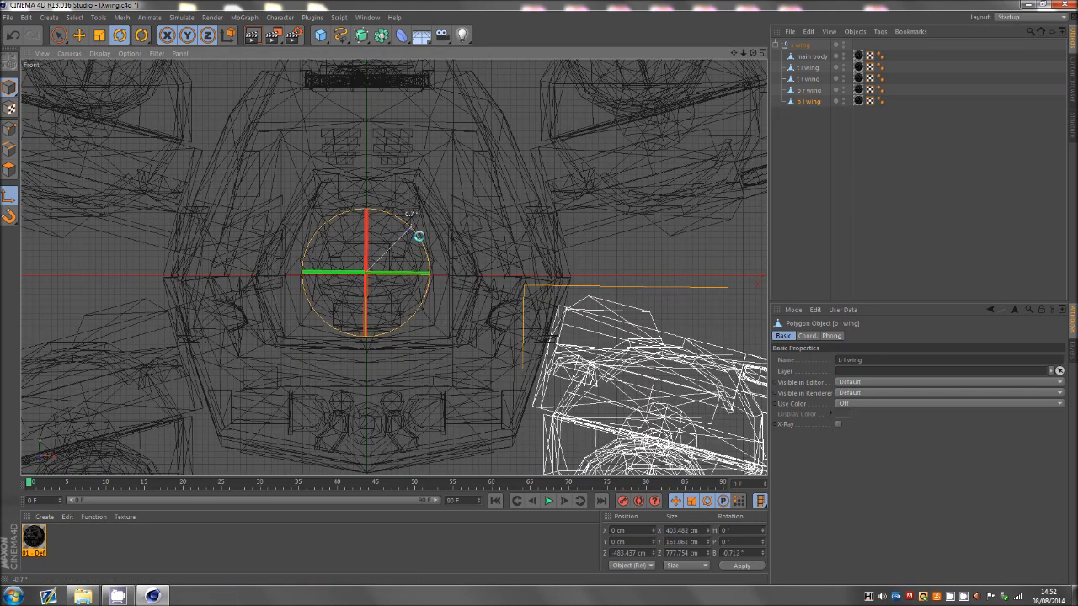
drag(421, 236, 418, 237)
scroll(492, 244, down, 3)
click(9, 196)
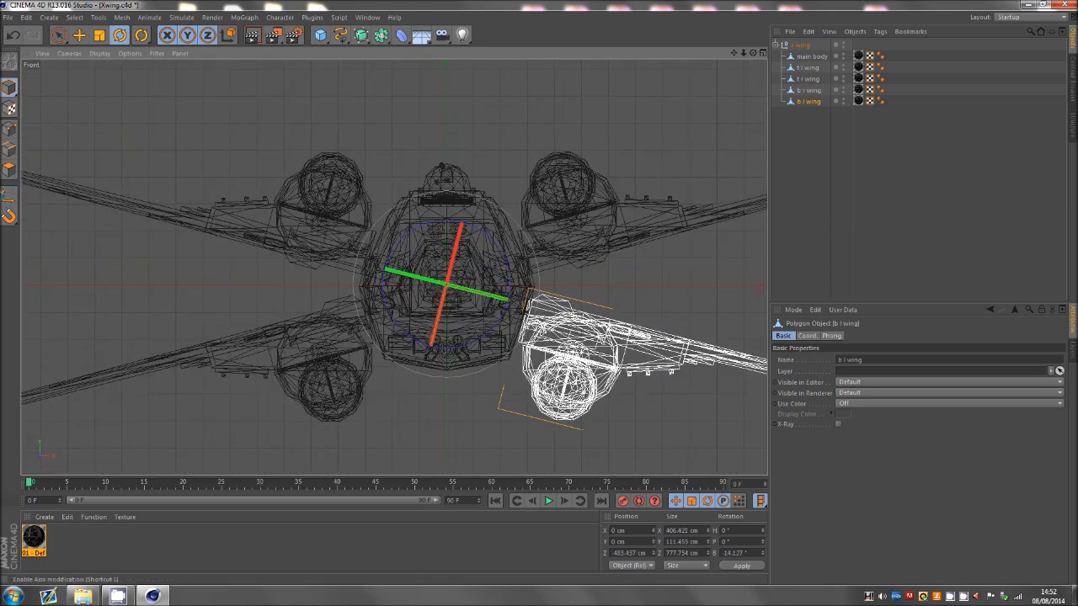
- Try rotating the b l wing about its realigned axis and undo the rotation
scroll(232, 237, down, 3)
scroll(425, 303, up, 3)
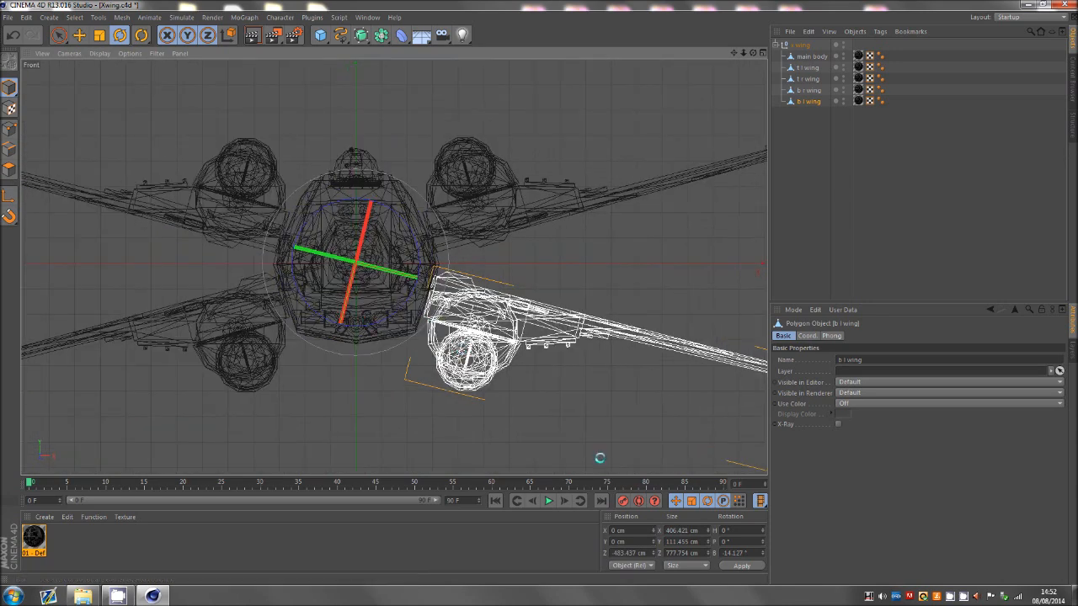
click(745, 552)
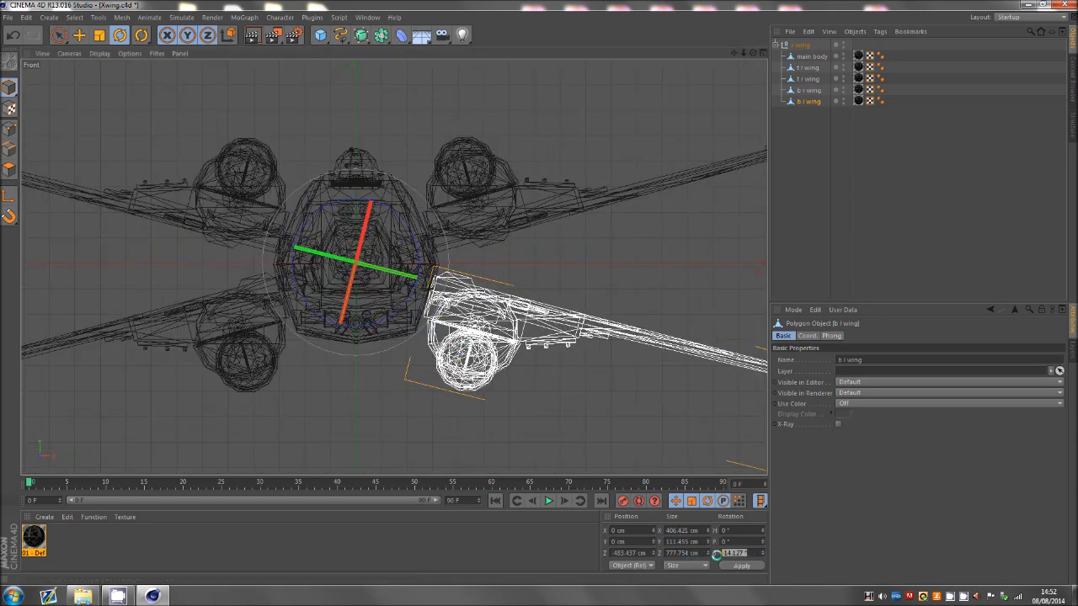
scroll(232, 339, down, 3)
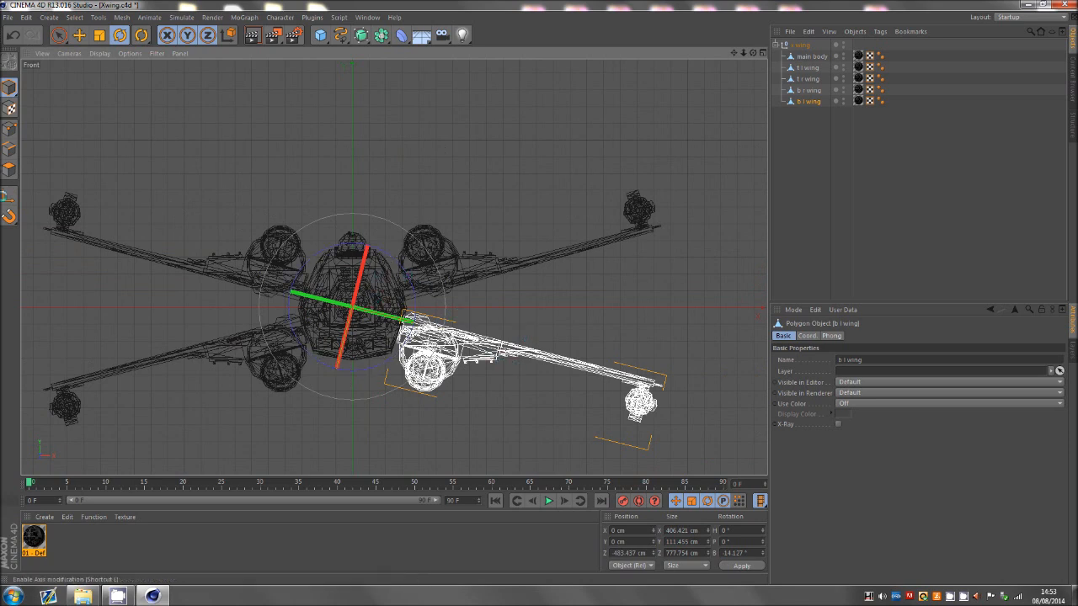
drag(407, 275, 425, 244)
key(ctrl+z)
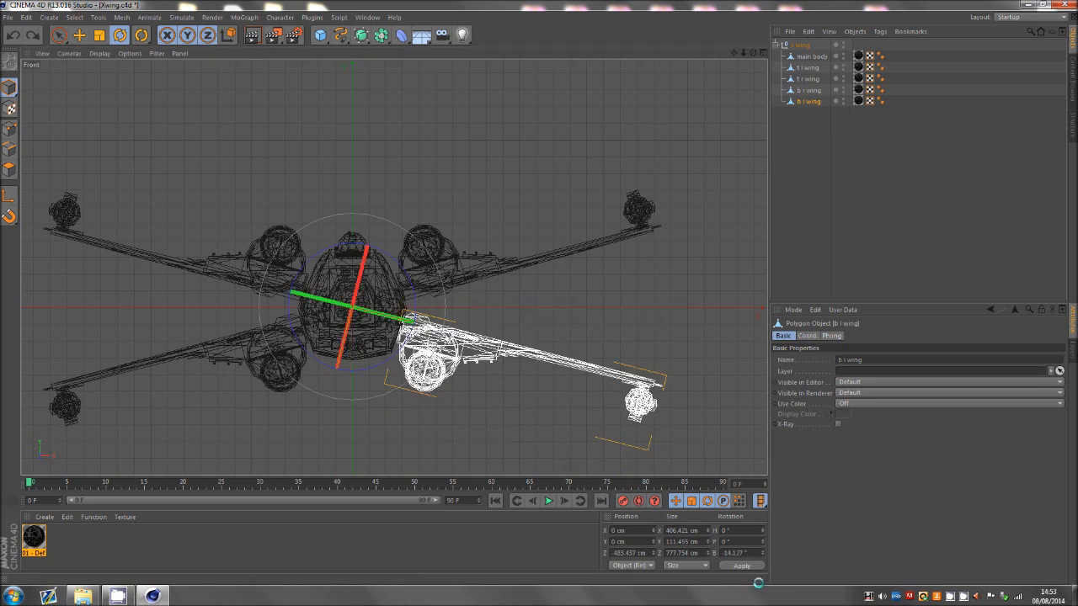
- Compare the four wings' bank rotations and correct the values of the b l wing and the b r wing
click(747, 553)
click(804, 67)
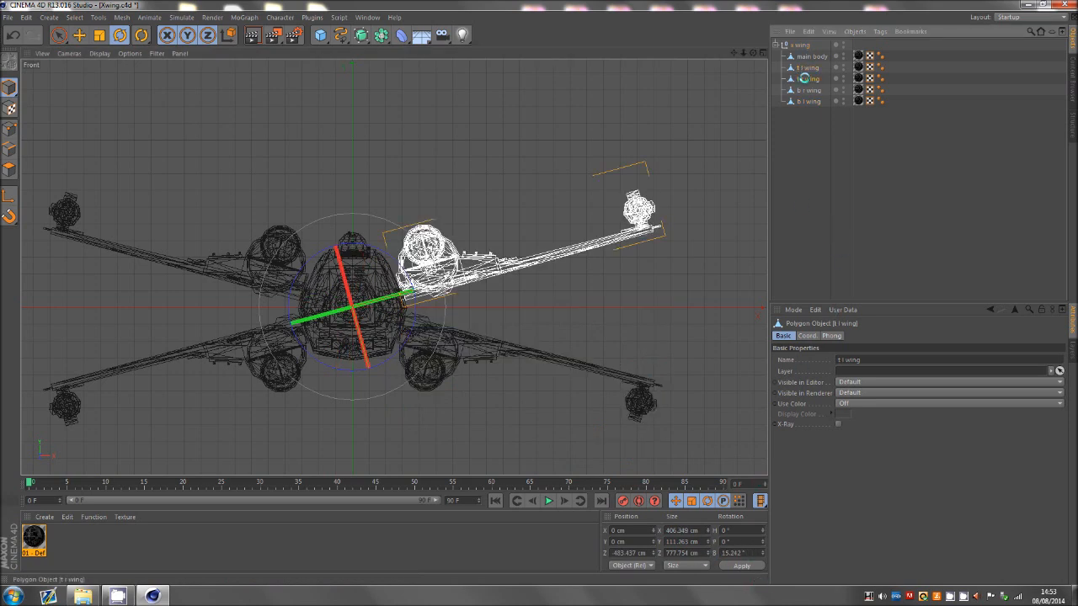
click(804, 78)
click(804, 90)
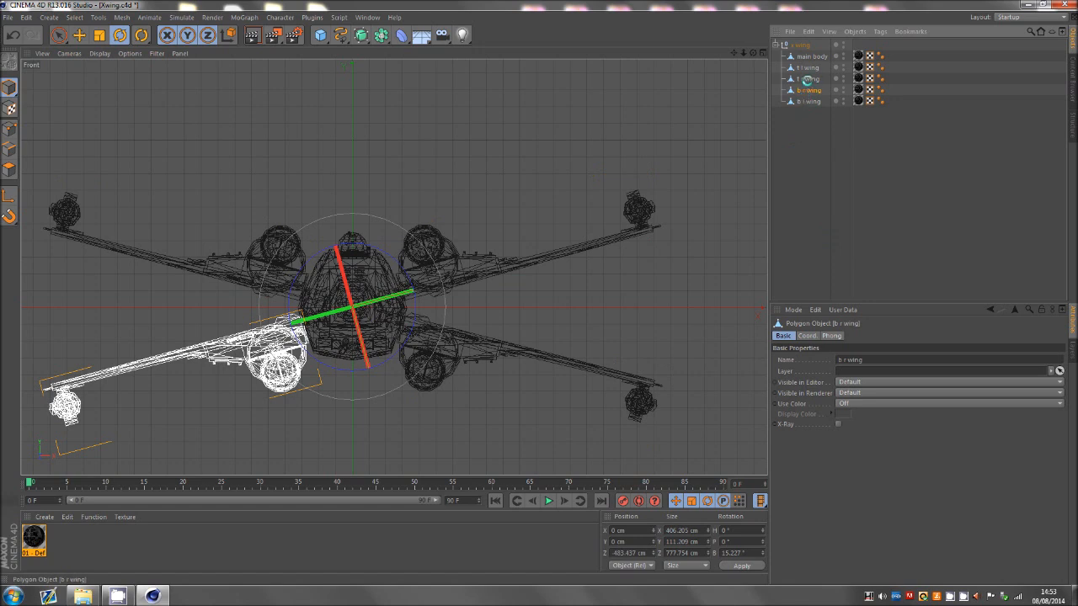
click(807, 102)
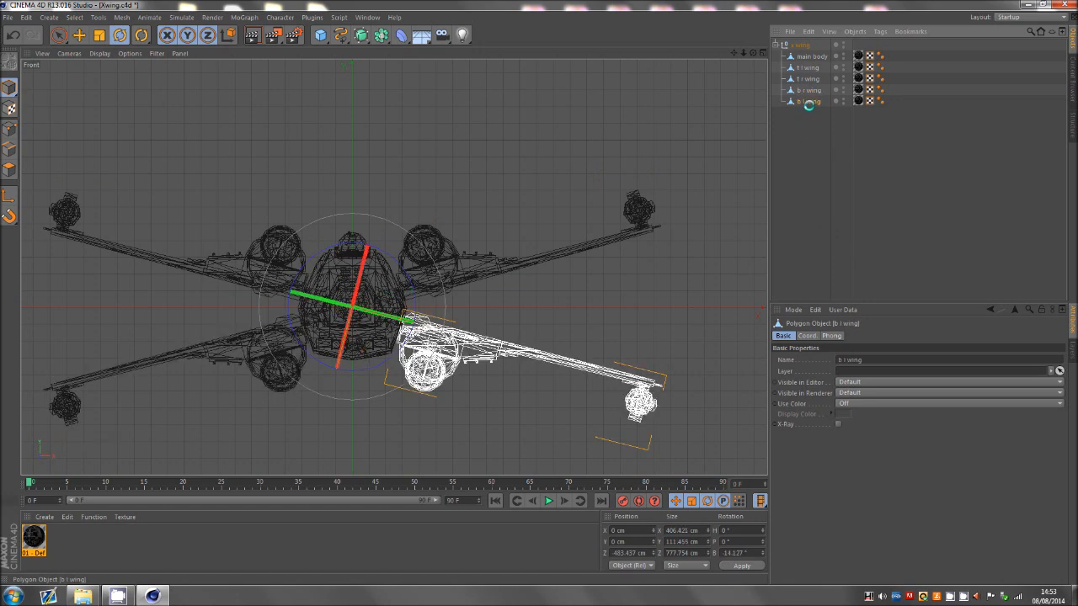
click(752, 555)
drag(727, 554, 805, 555)
click(809, 90)
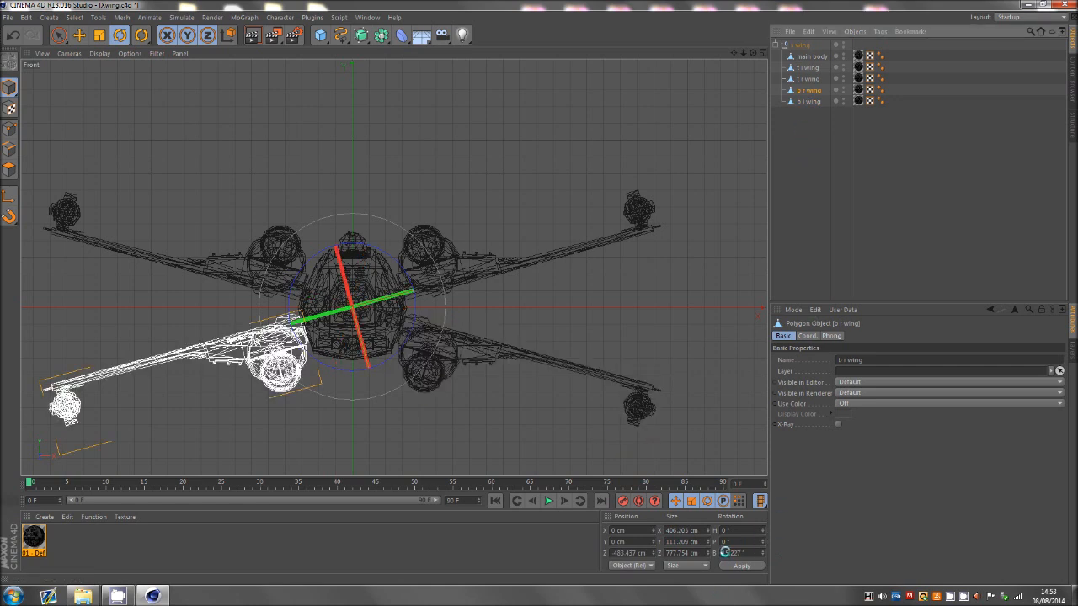
- Set the bank rotation of the t r wing to -15° and of the t l wing to 15°
click(808, 78)
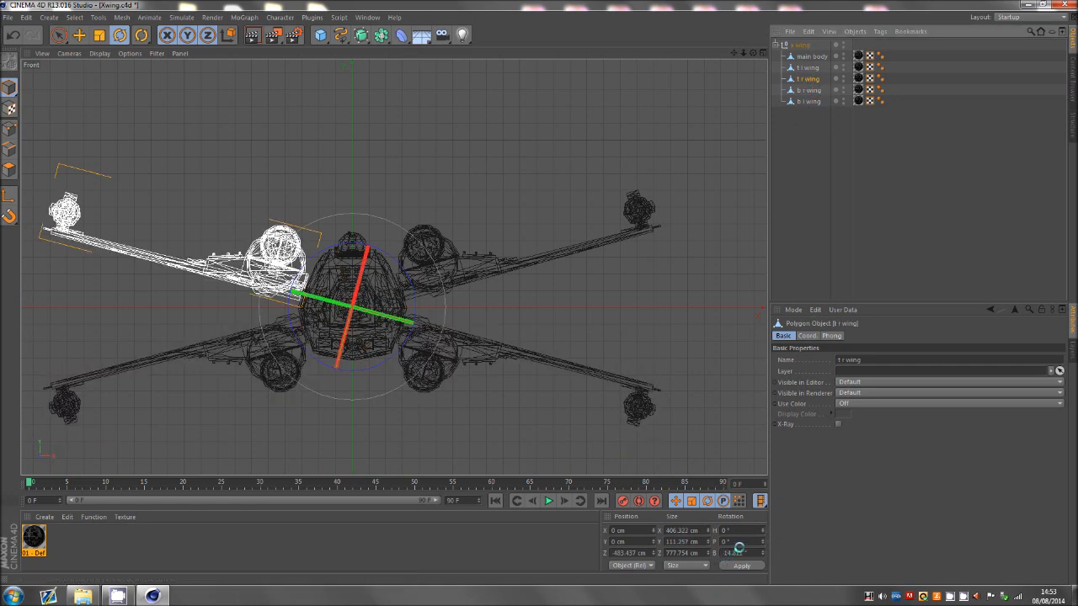
drag(730, 553, 818, 557)
text(5)
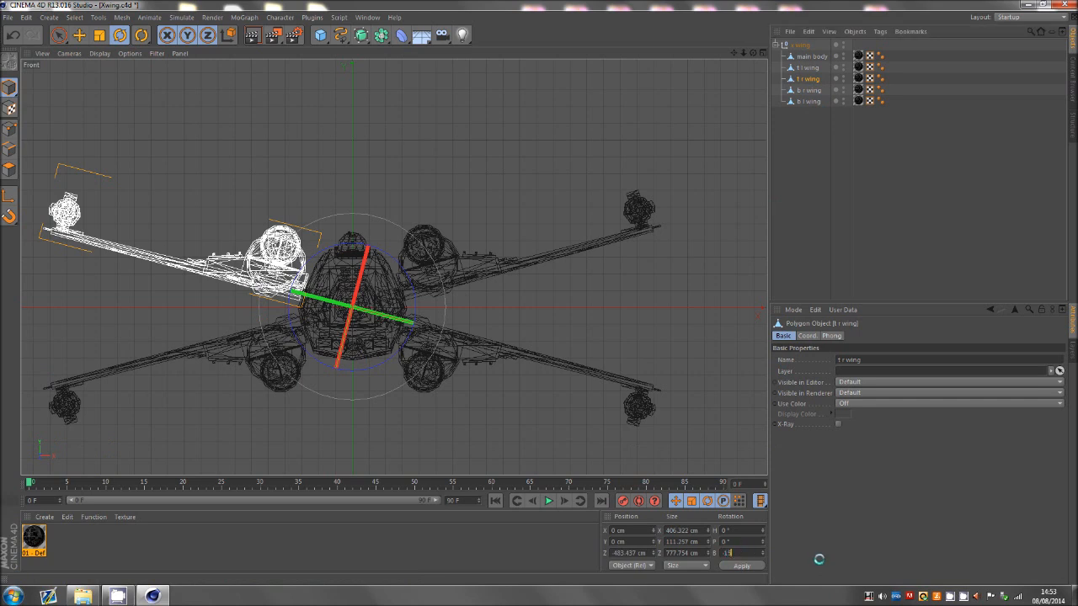
key(Return)
click(808, 67)
drag(730, 553, 790, 557)
key(BackSpace)
key(Return)
scroll(521, 300, down, 2)
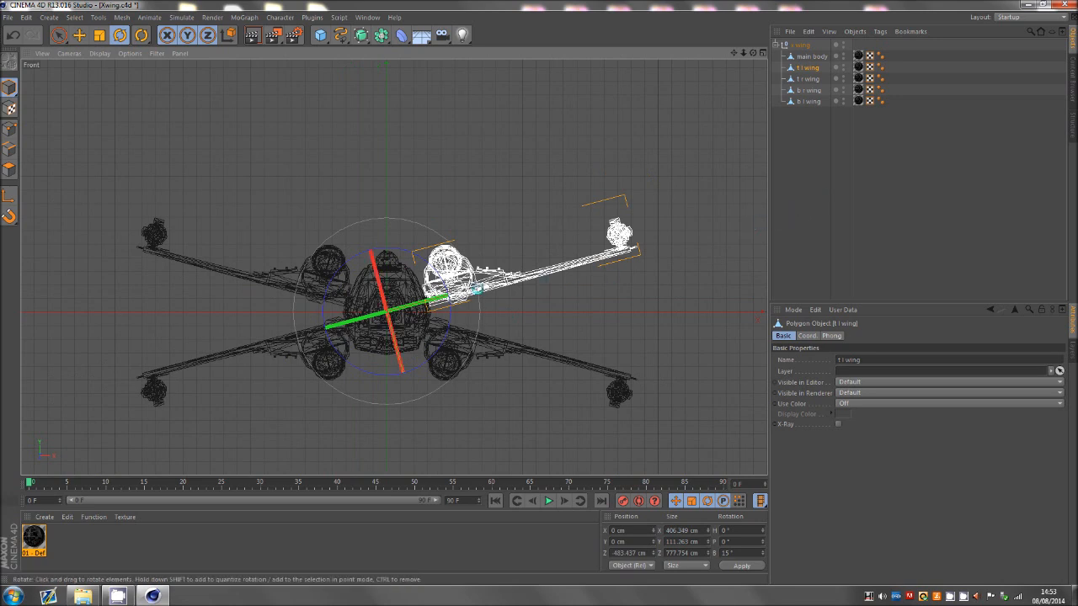
- Try closing the lower wings by setting the bank of the b r wing and the b l wing to 0°
drag(817, 120, 804, 70)
click(824, 230)
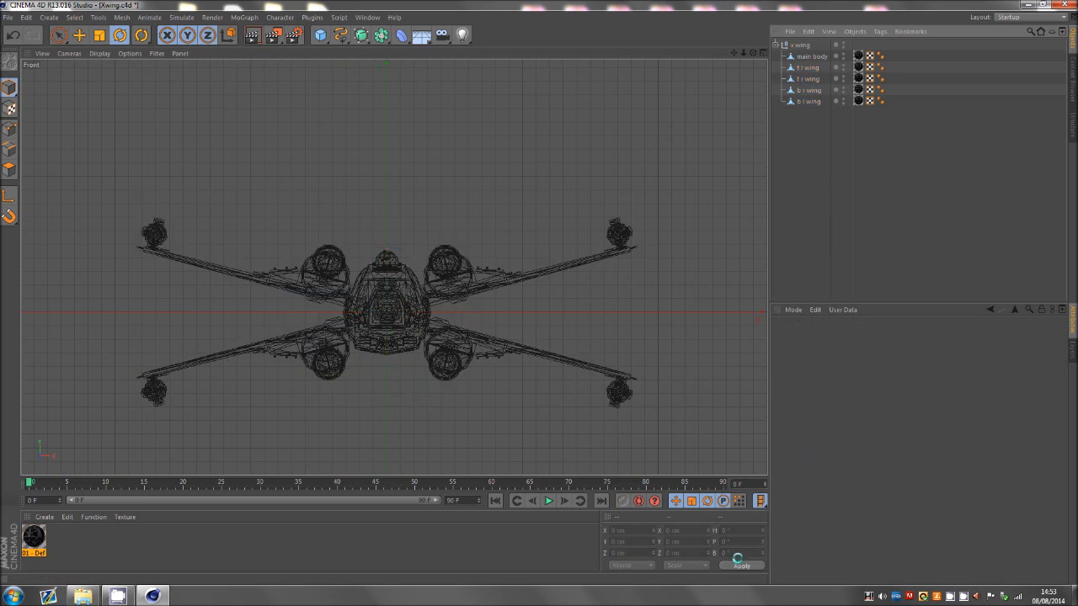
click(800, 90)
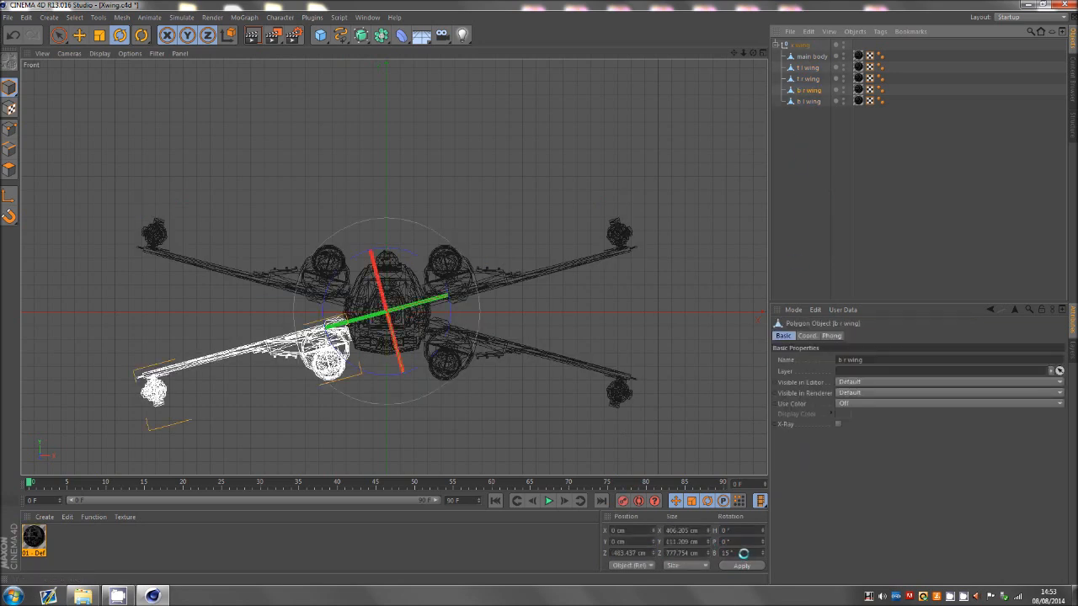
drag(746, 555, 664, 581)
text(0)
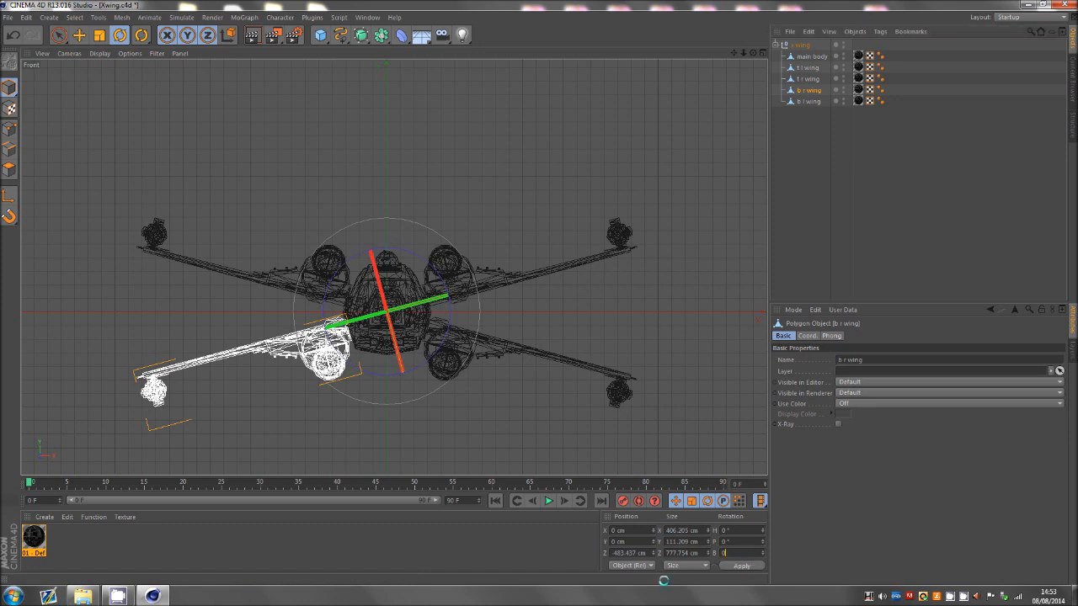
key(Return)
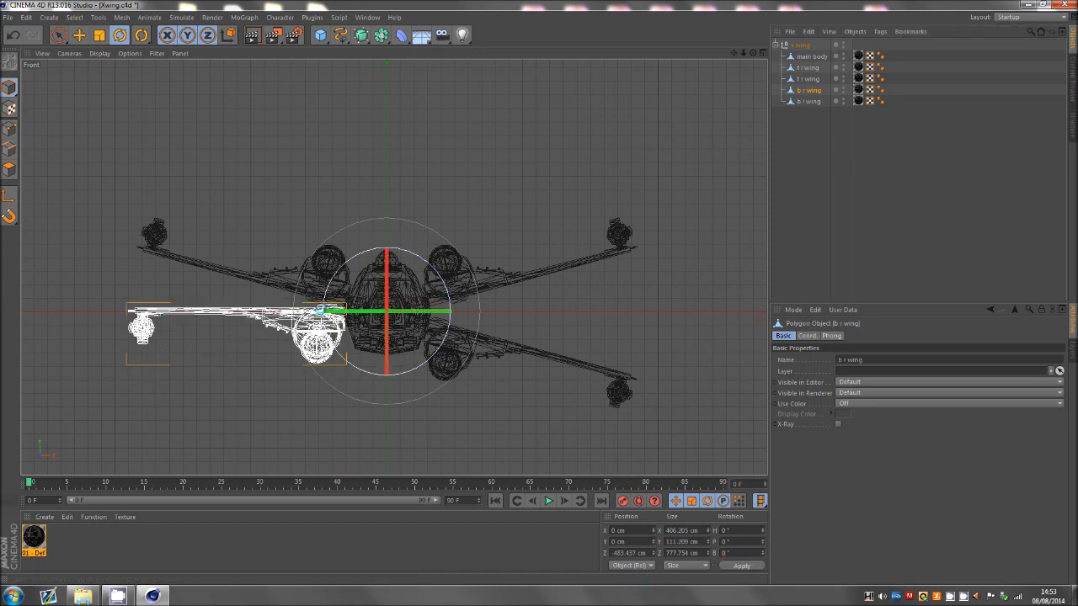
click(809, 101)
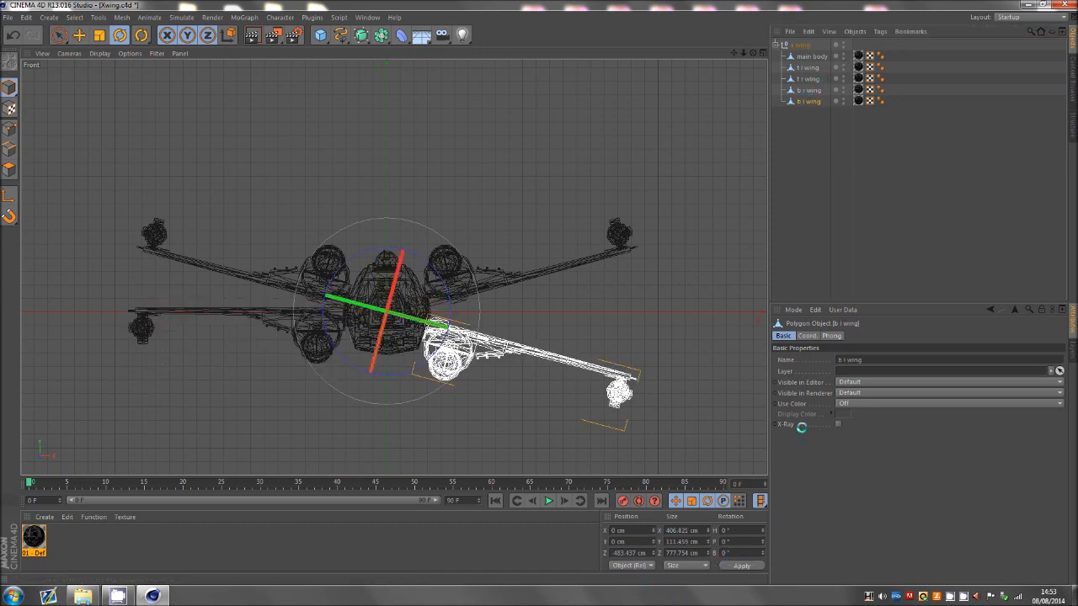
- Try closing the upper wings by setting the t r wing and t l wing banks to 0°, and check the model in the perspective view
click(808, 79)
click(737, 553)
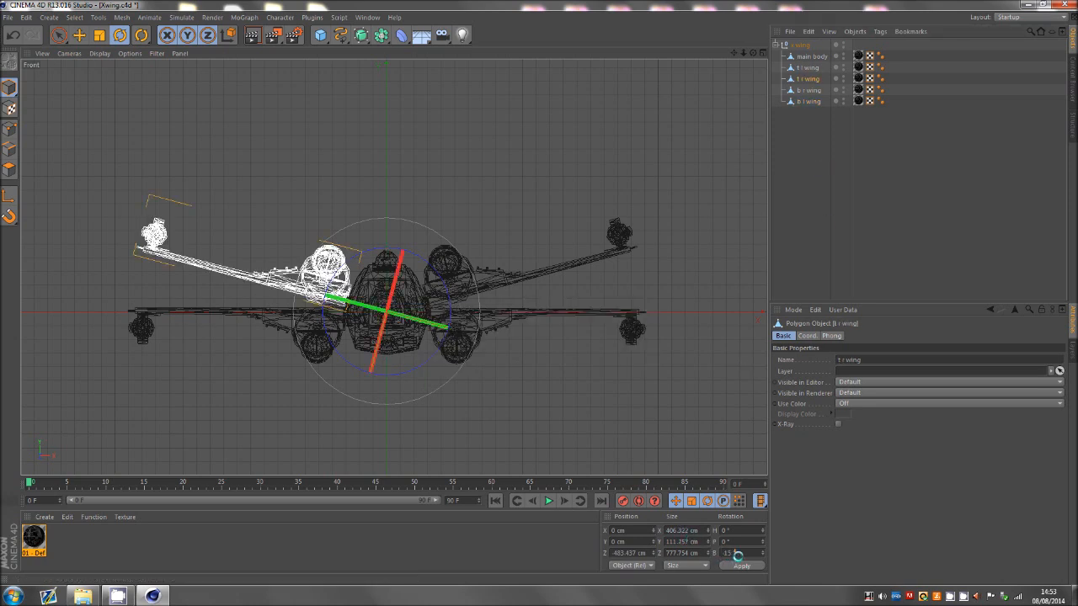
text(0)
key(Return)
click(808, 68)
click(732, 554)
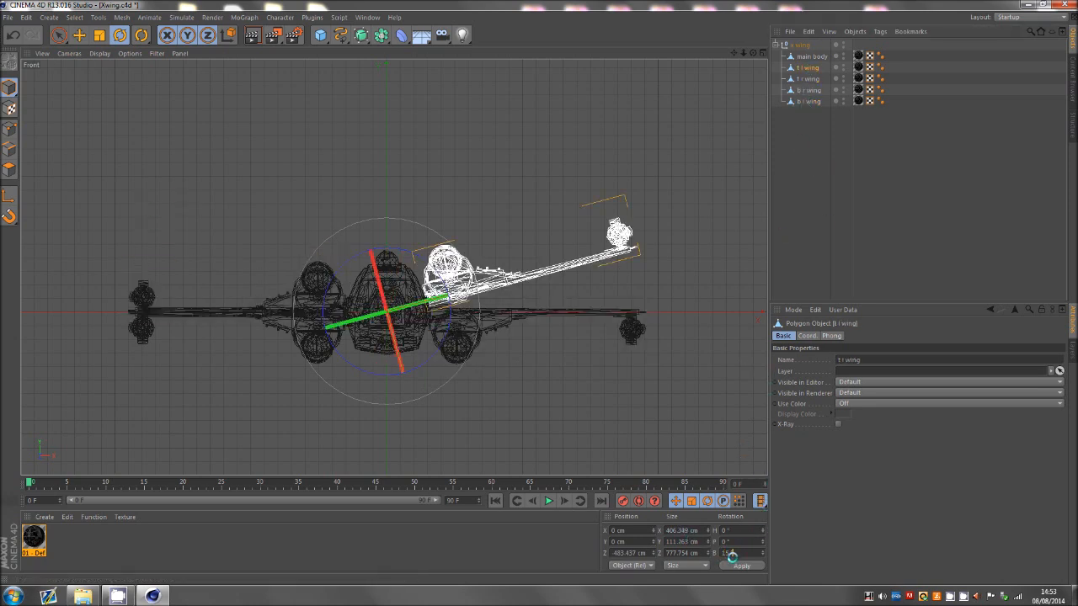
text(0)
key(Return)
middle_click(243, 228)
middle_click(236, 221)
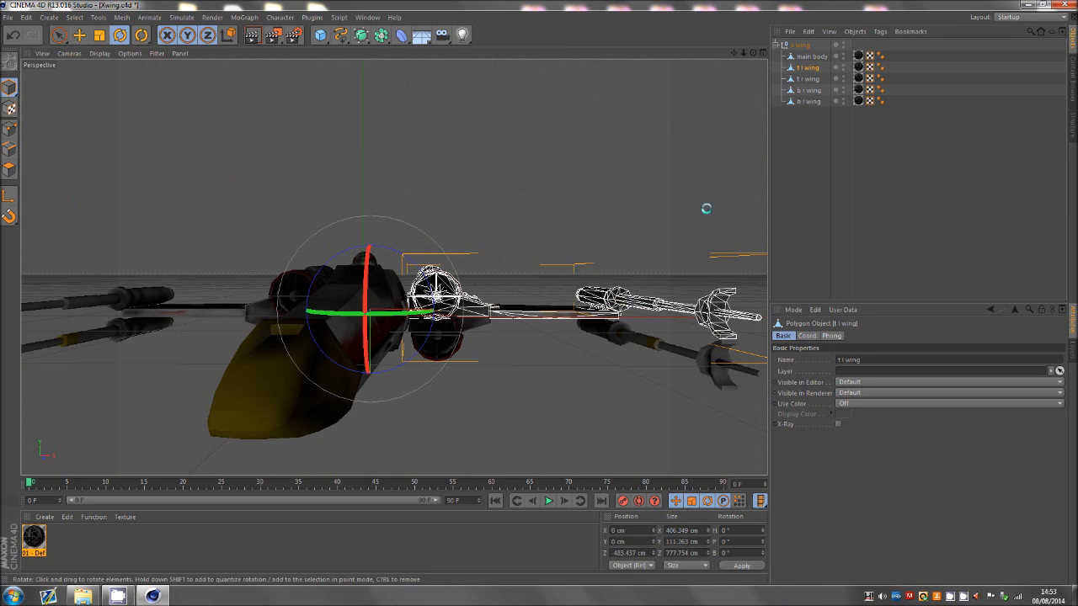
click(815, 204)
scroll(525, 332, down, 3)
drag(752, 53, 539, 293)
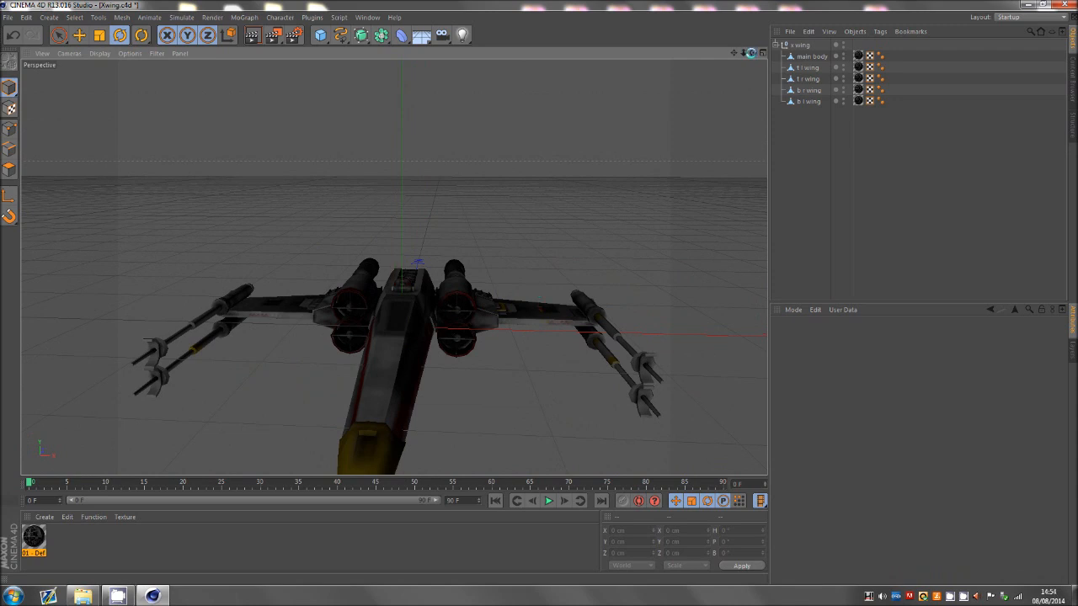
- Undo the 0° bank changes on the four wings
key(ctrl+z)
key(ctrl+z)
key(ctrl+z)
key(ctrl+z)
key(ctrl+z)
key(ctrl+z)
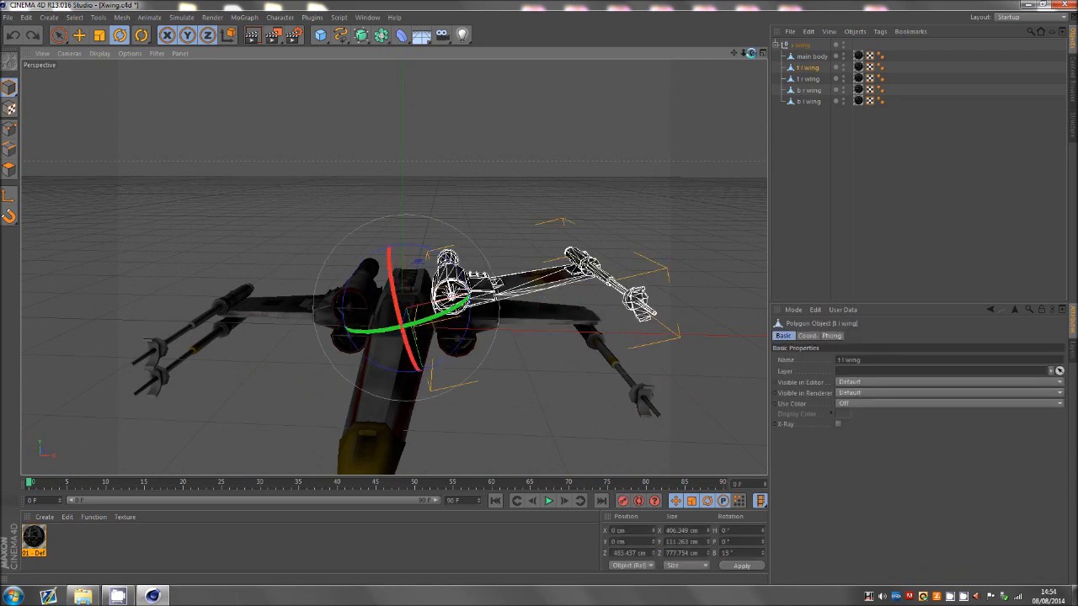
key(ctrl+z)
key(ctrl+z)
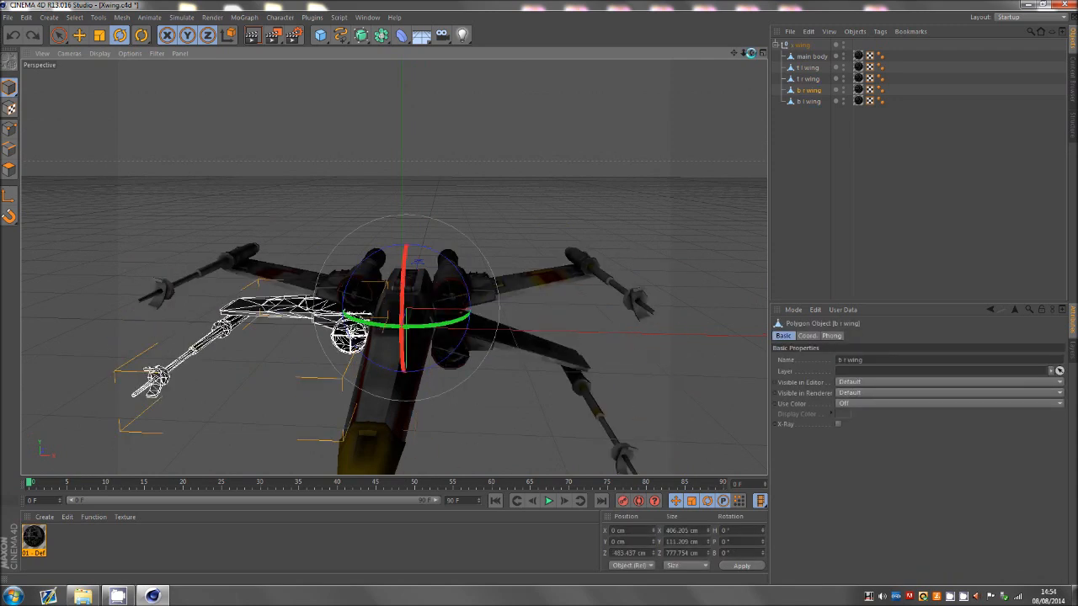
- Turn on autokeying and, at frame 30, set the bank of the b r wing and the b l wing to 0°
drag(751, 53, 536, 298)
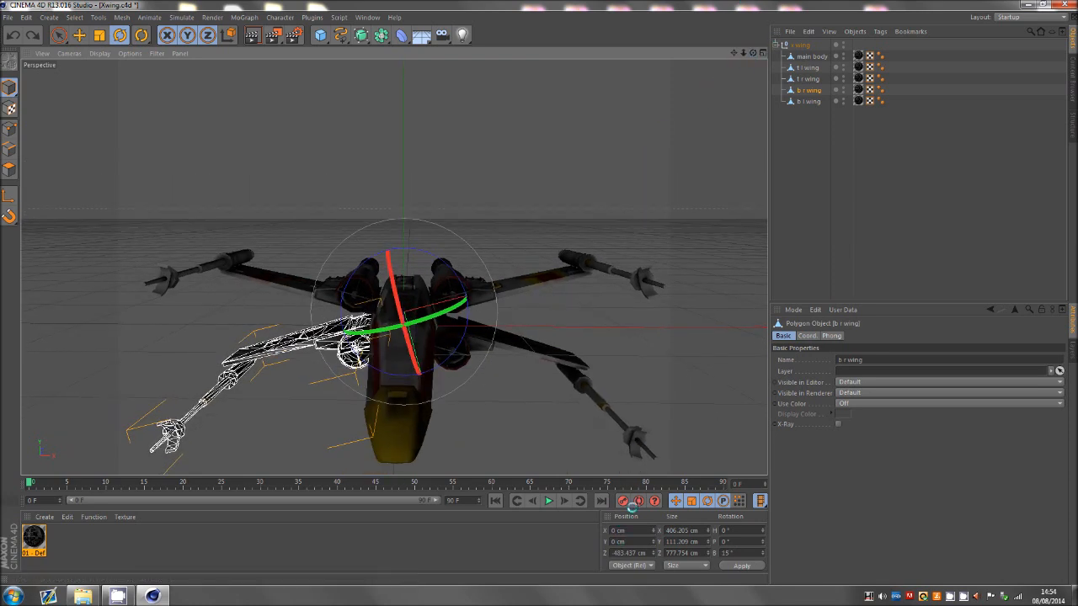
click(637, 502)
drag(42, 482, 263, 489)
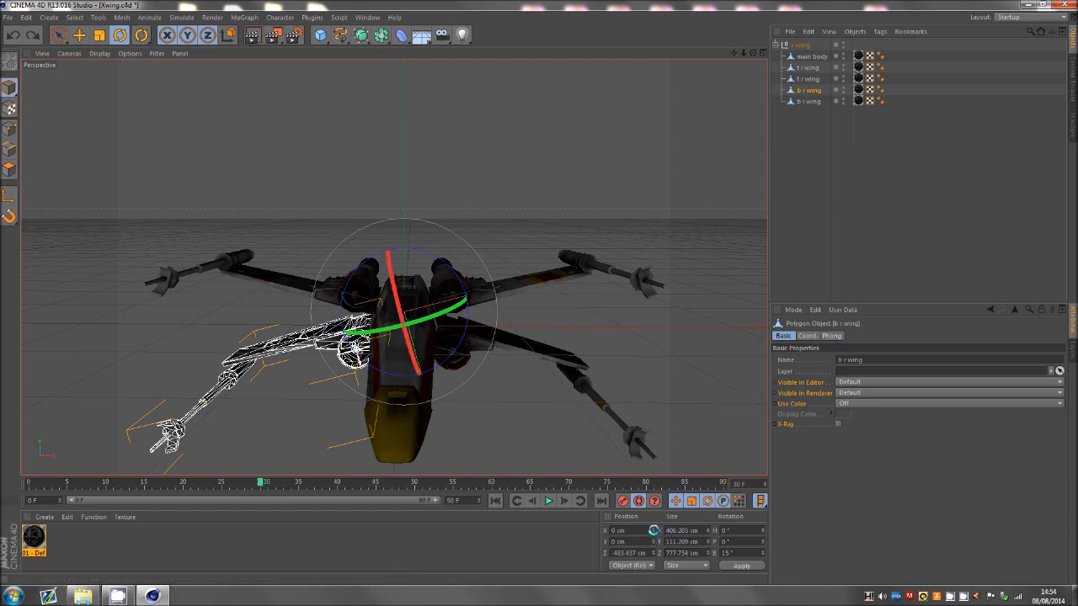
drag(728, 552, 728, 550)
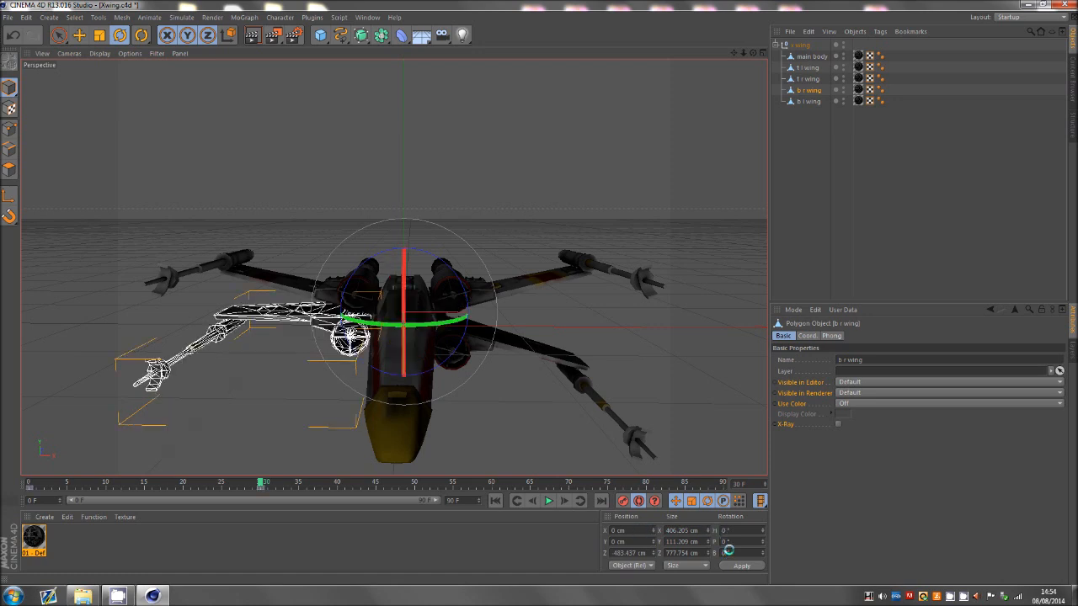
click(809, 101)
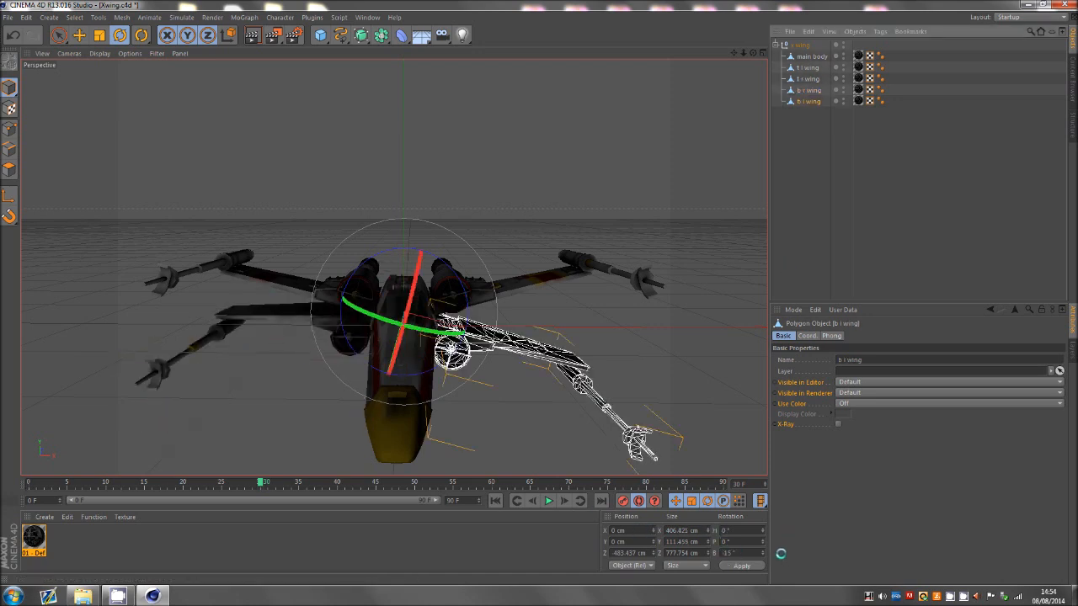
drag(749, 551, 749, 549)
- Set the bank of the t r wing and the t l wing to 0° at frame 30
click(807, 78)
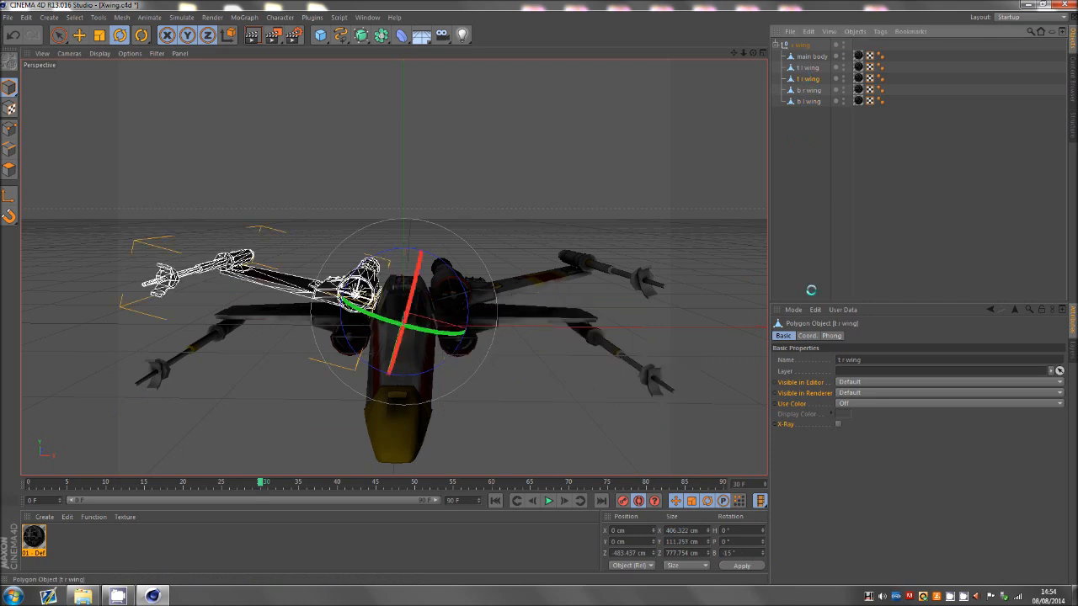
double_click(733, 556)
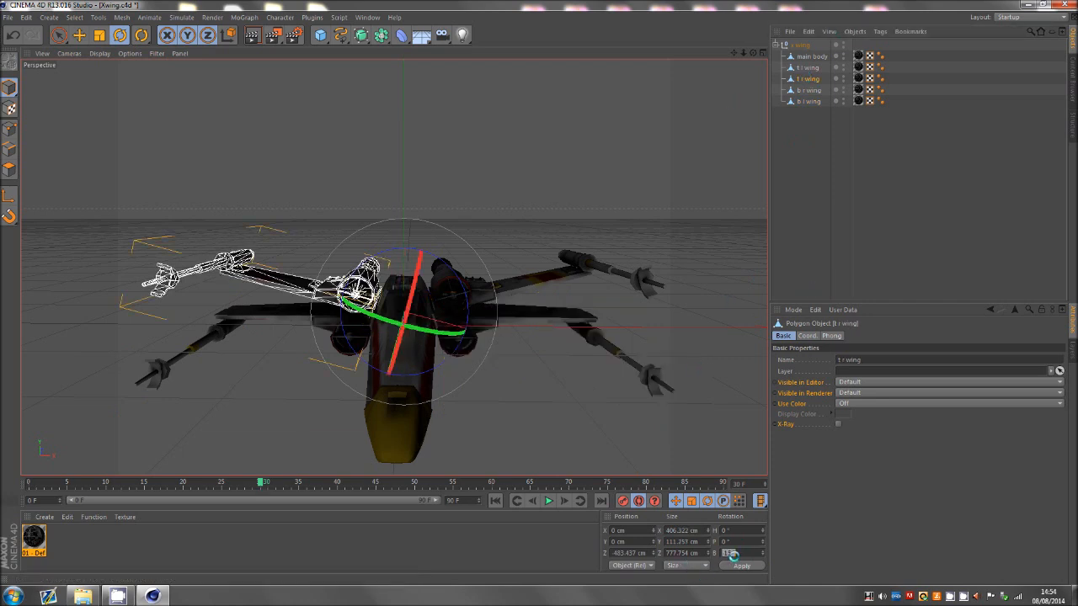
text(0)
key(Return)
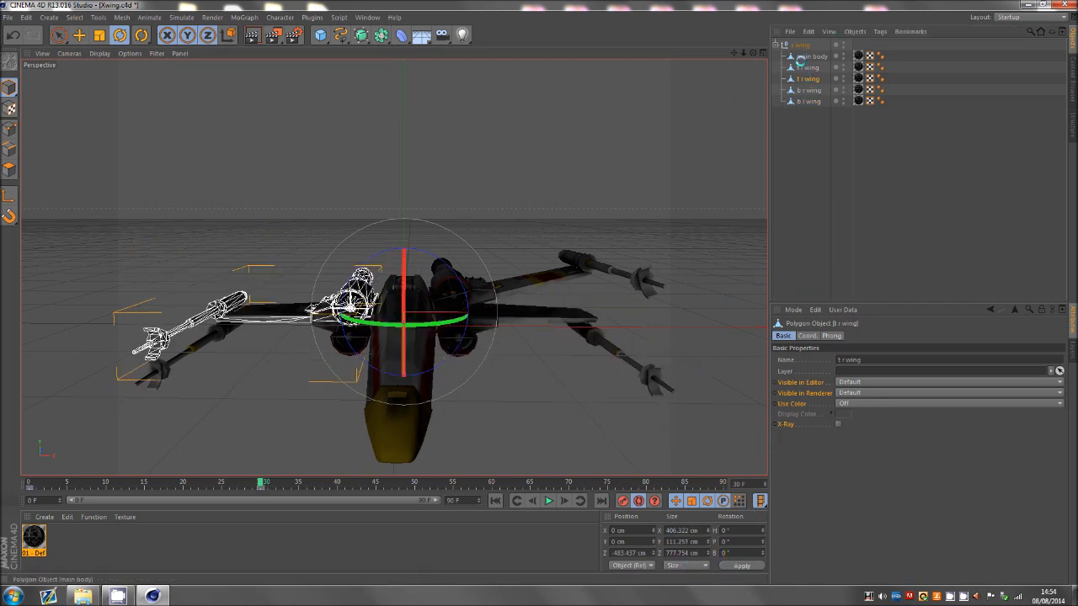
click(807, 68)
double_click(734, 553)
text(0)
key(Return)
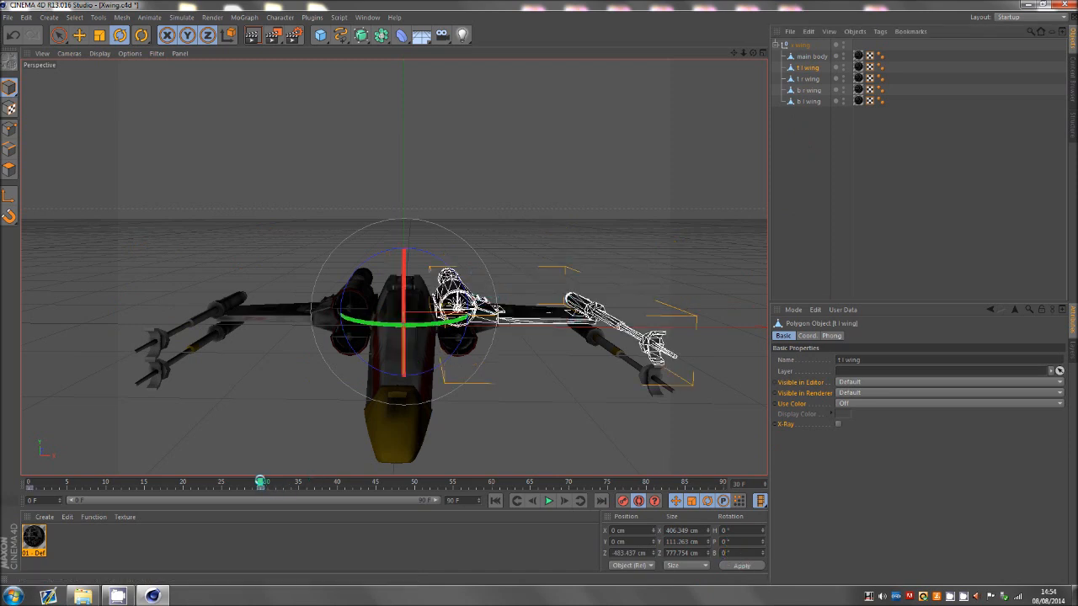
- Remove the four wings' keyframes at frame 0 and move the timeline to frame 60
drag(266, 482, 1, 510)
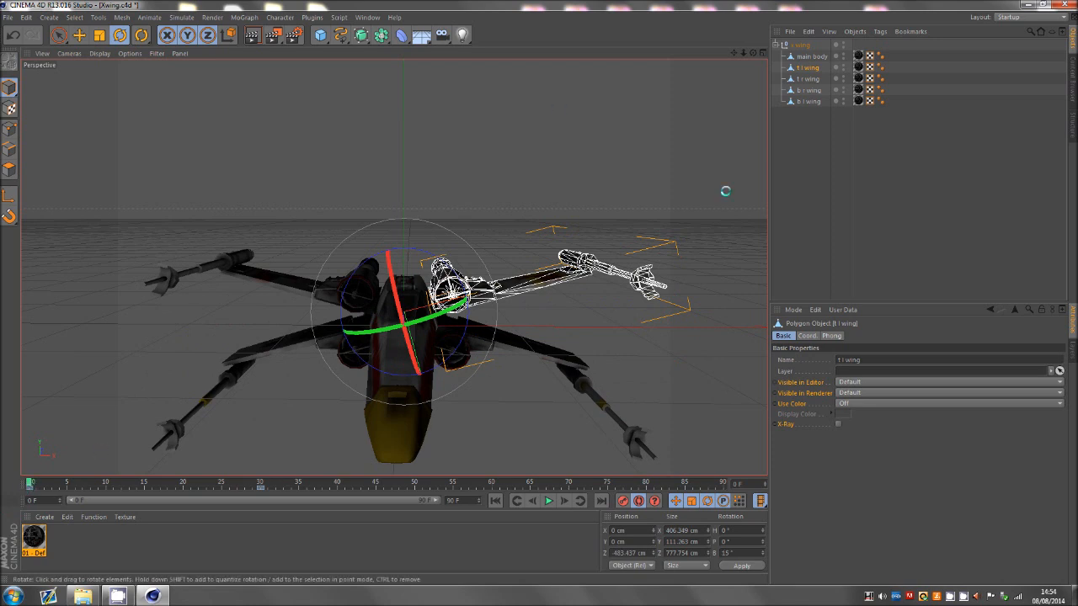
drag(28, 483, 2, 503)
drag(810, 124, 805, 67)
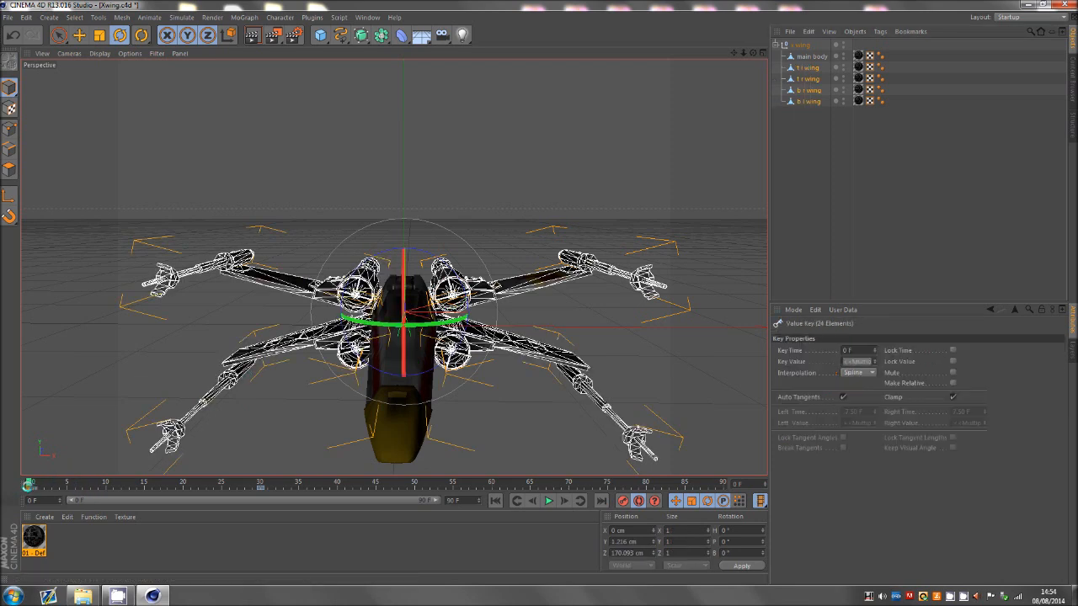
click(29, 485)
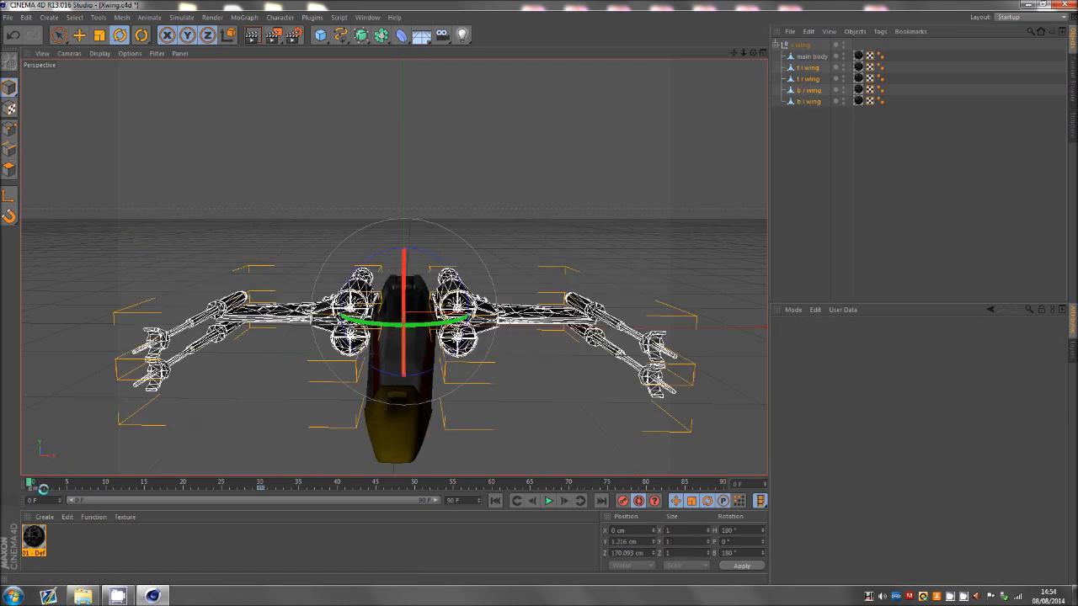
drag(31, 483, 494, 485)
- Rotate the four wings partly open at frame 60, with banks of about 7° (t l), -3.7° (t r) and -6.2° (b l)
click(811, 179)
click(807, 68)
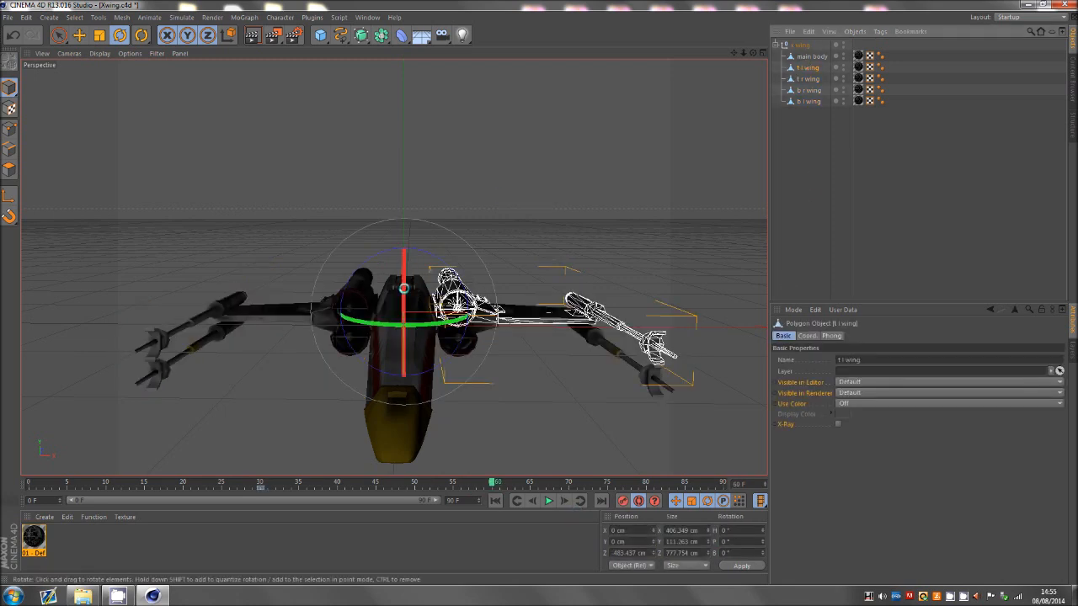
click(808, 78)
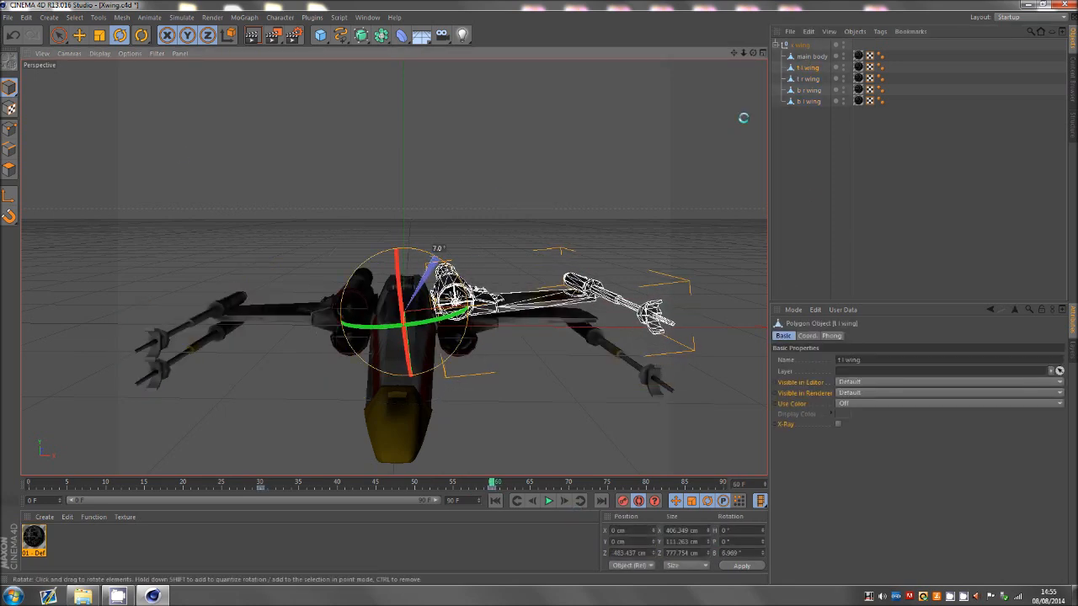
drag(378, 256, 384, 250)
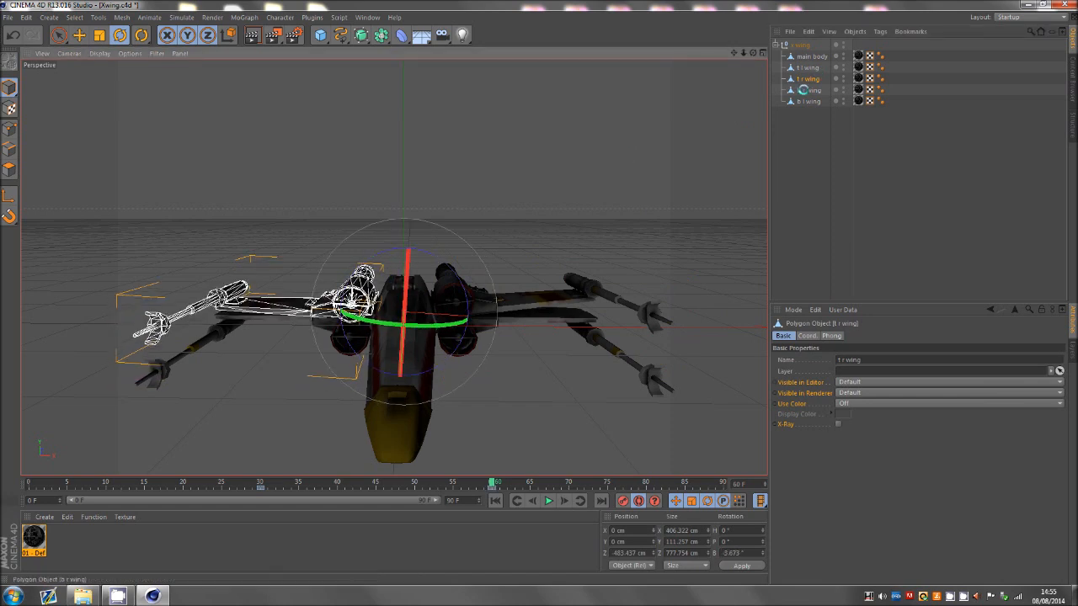
click(805, 90)
click(809, 101)
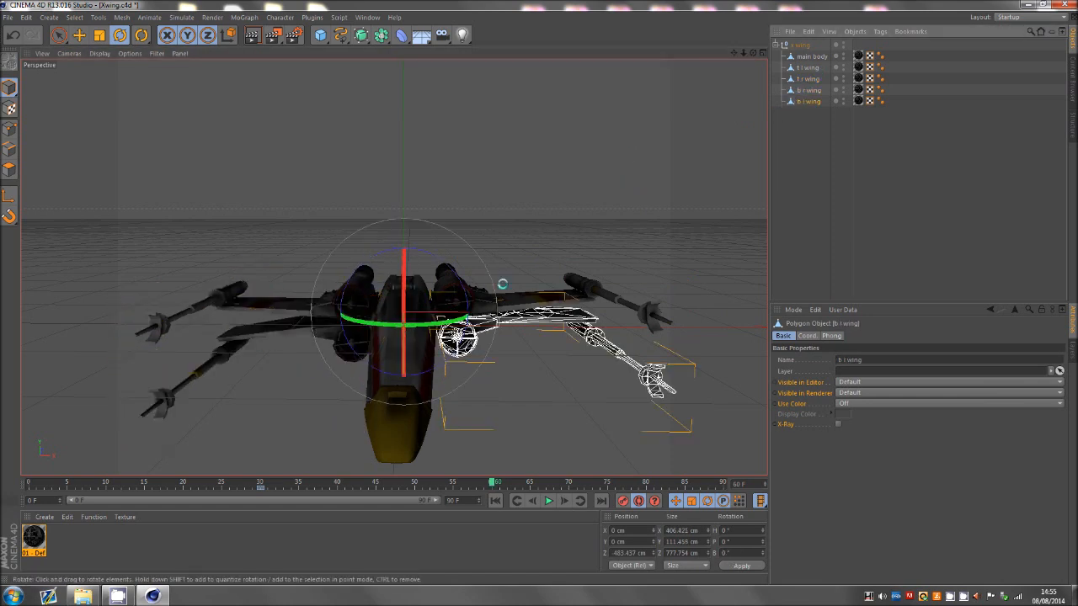
drag(422, 249, 427, 252)
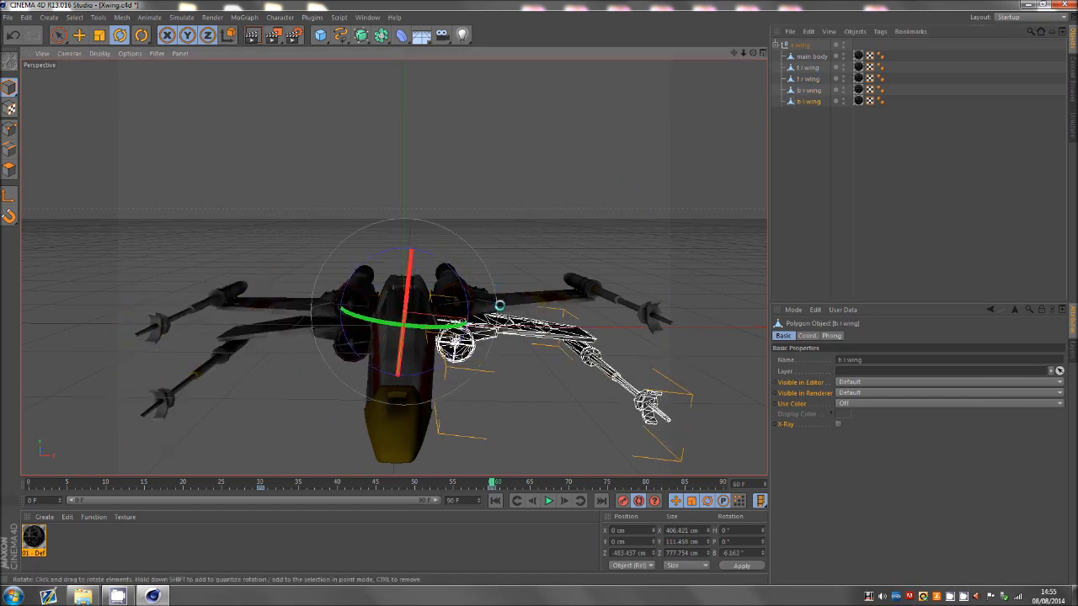
- Set the bank of the b l wing to -15° and of the b r wing to 15° at frame 60
click(726, 552)
key(Return)
click(806, 92)
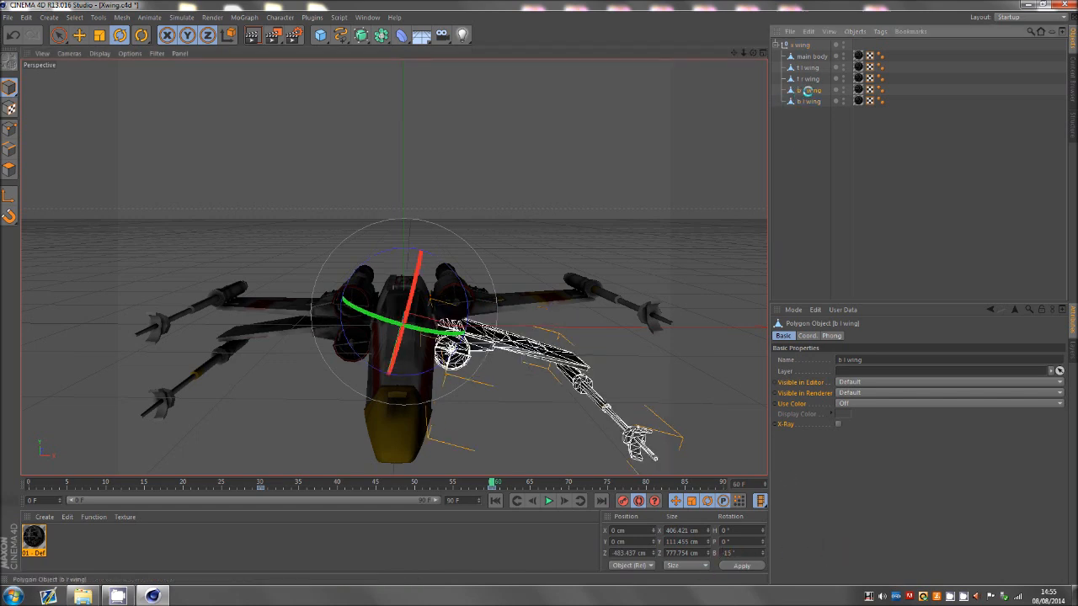
drag(749, 554, 838, 554)
text(15)
key(Return)
- Set the bank of the t r wing to -15° and of the t l wing to 15° at frame 60
click(806, 78)
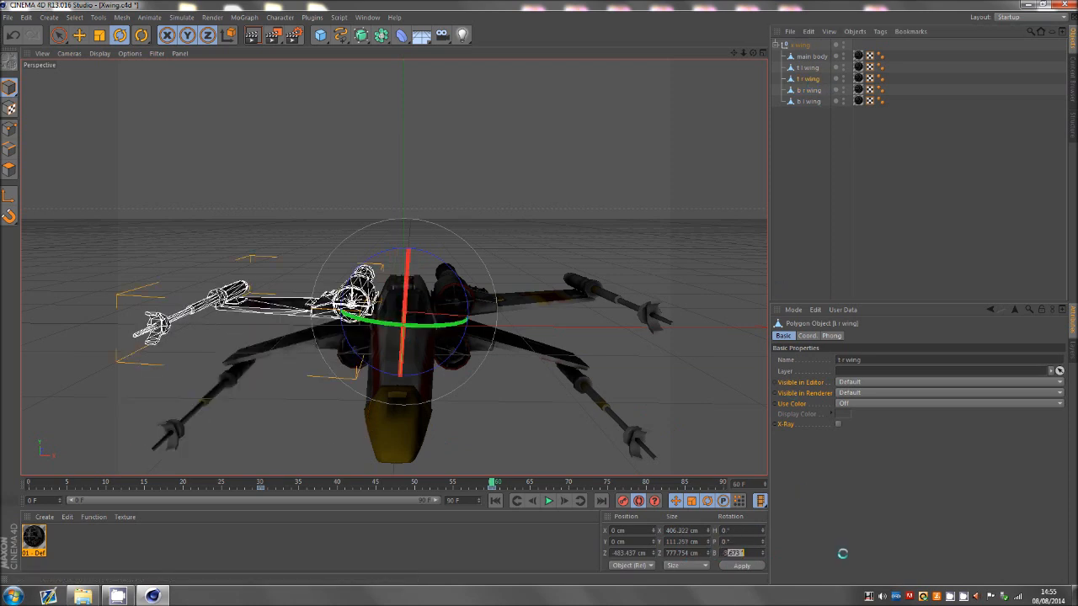
key(Return)
click(807, 67)
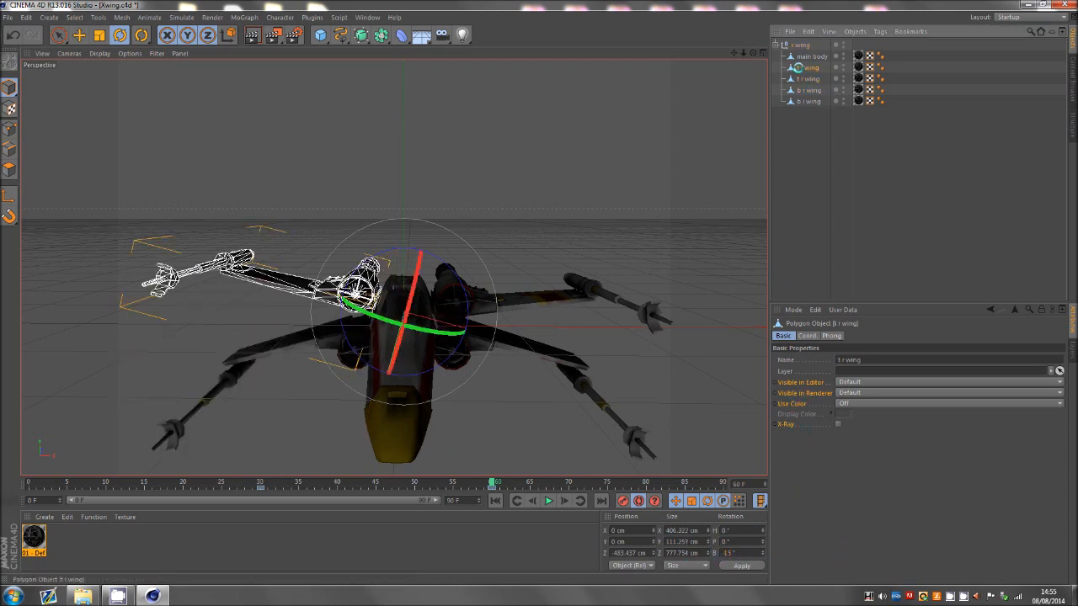
drag(729, 553, 672, 561)
key(Return)
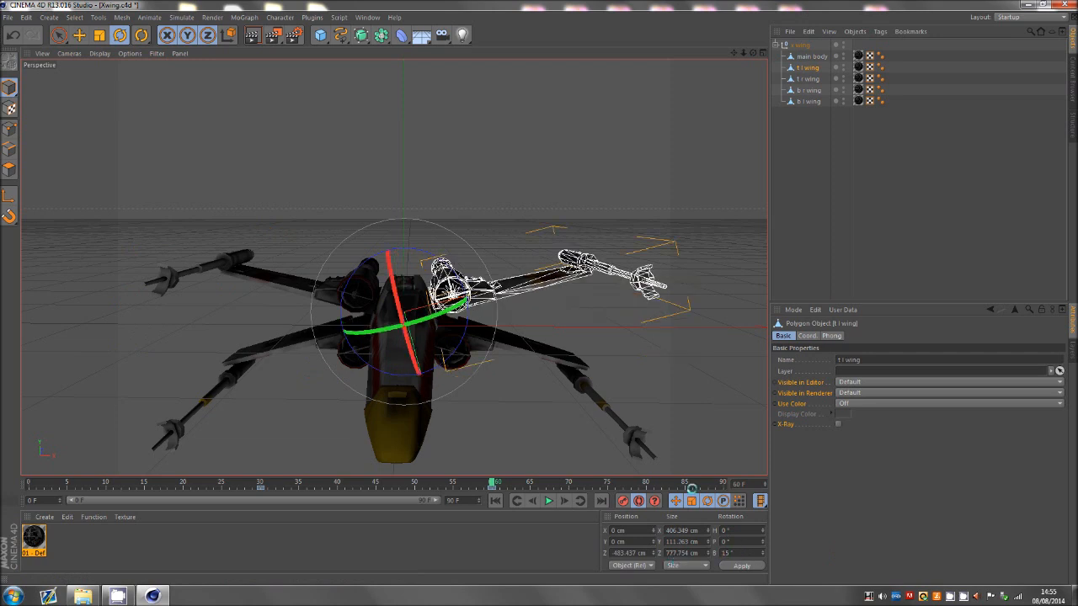
alt+drag(581, 291, 537, 292)
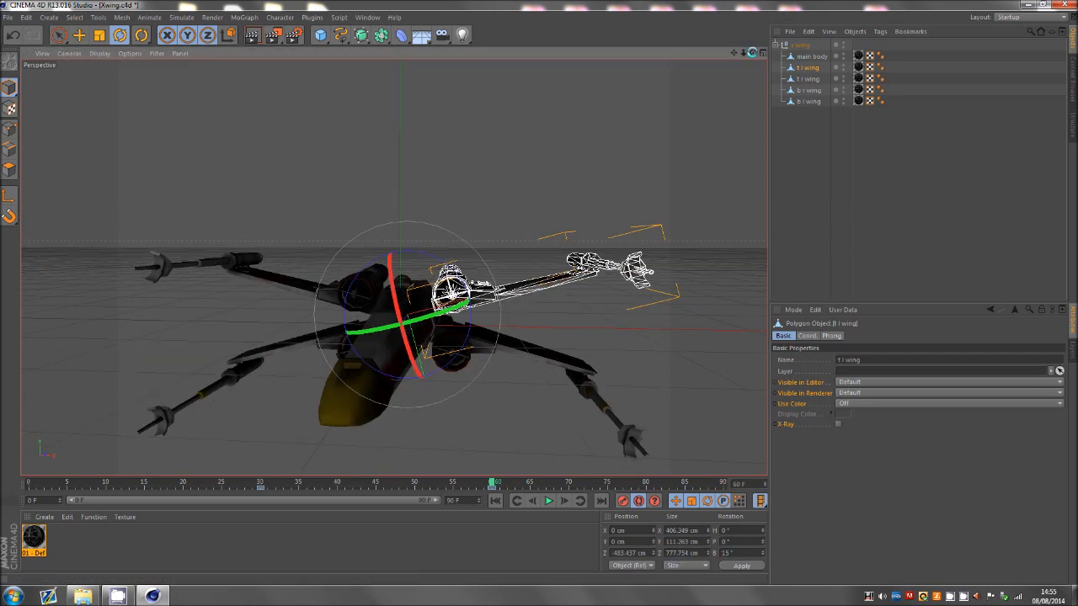
- Preview the wings opening by scrubbing the timeline to frame 65, and turn off automatic keyframing
click(812, 185)
drag(118, 481, 531, 483)
click(637, 500)
click(821, 166)
mouse_move(753, 52)
mouse_down()
mouse_move(536, 291)
mouse_move(742, 52)
mouse_up()
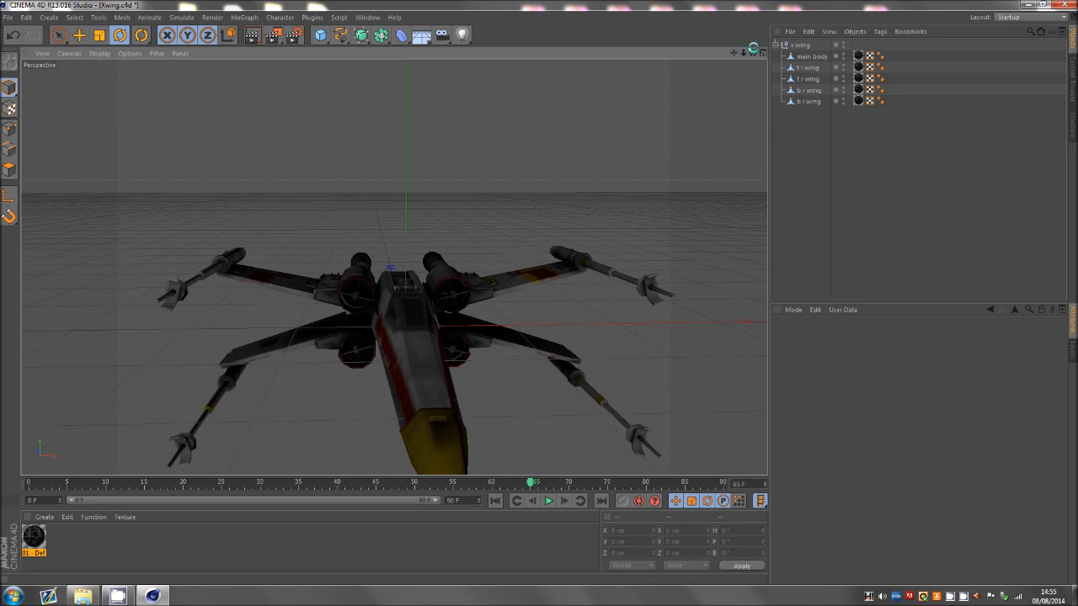
drag(753, 50, 530, 285)
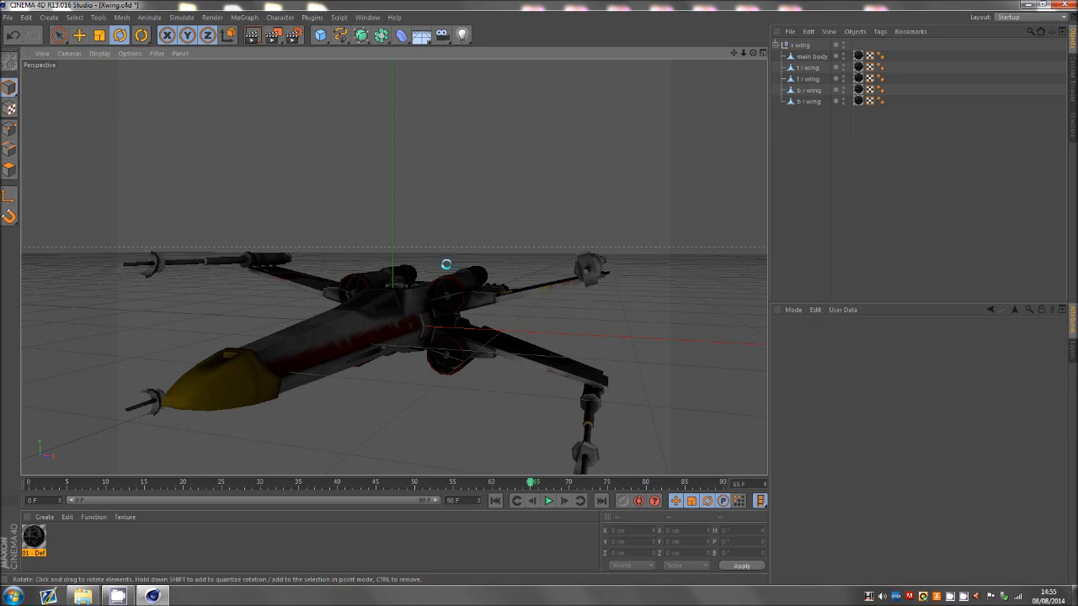
click(960, 597)
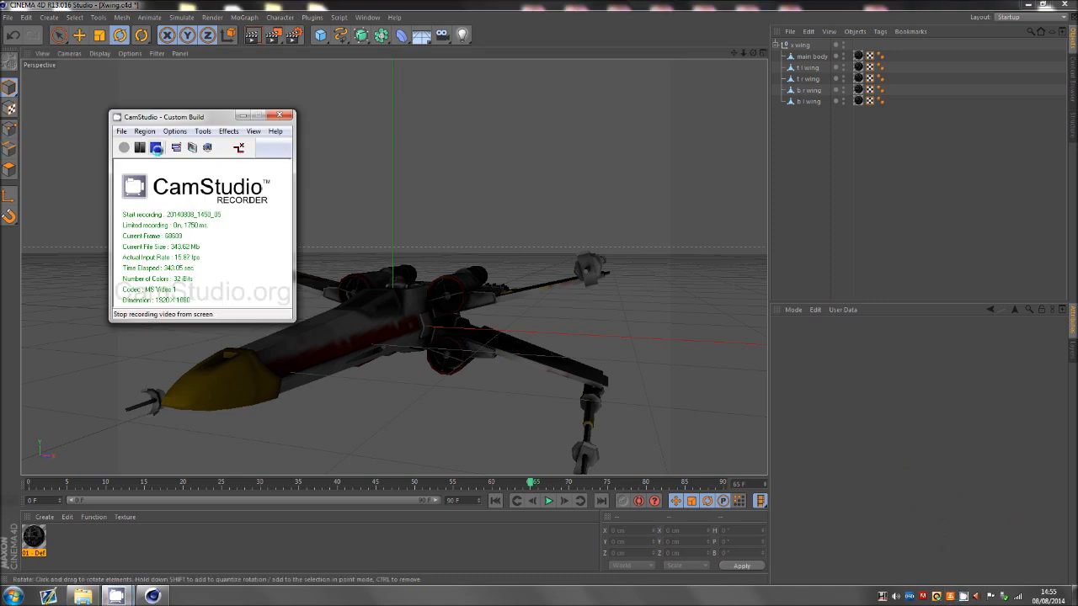
click(156, 147)
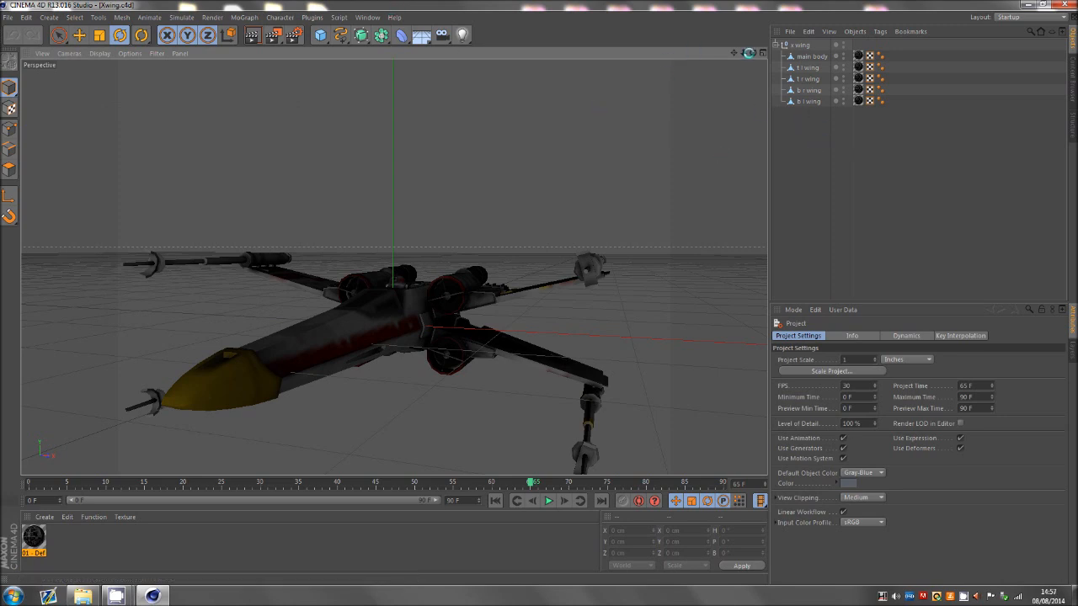
- Select all four wings and check their closed and open positions along the timeline
drag(748, 53, 506, 296)
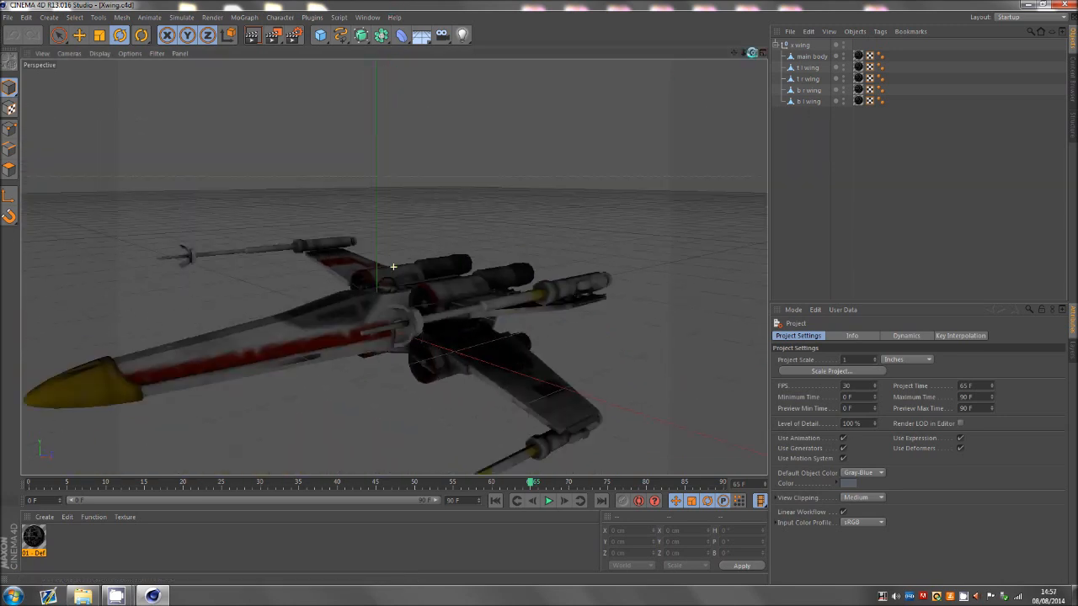
click(810, 101)
click(544, 223)
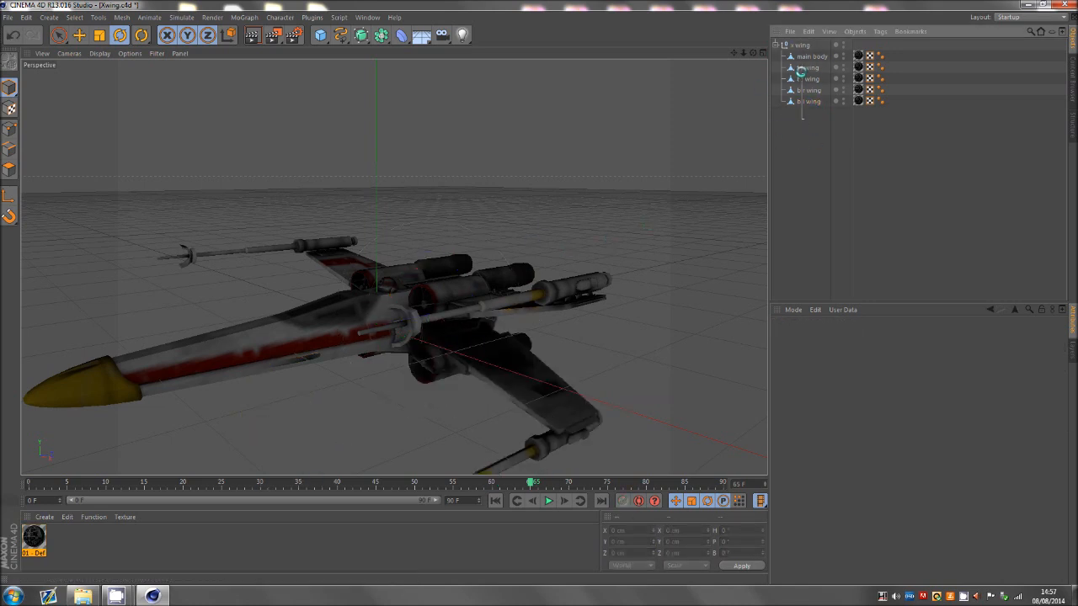
drag(802, 120, 800, 73)
drag(503, 487, 561, 484)
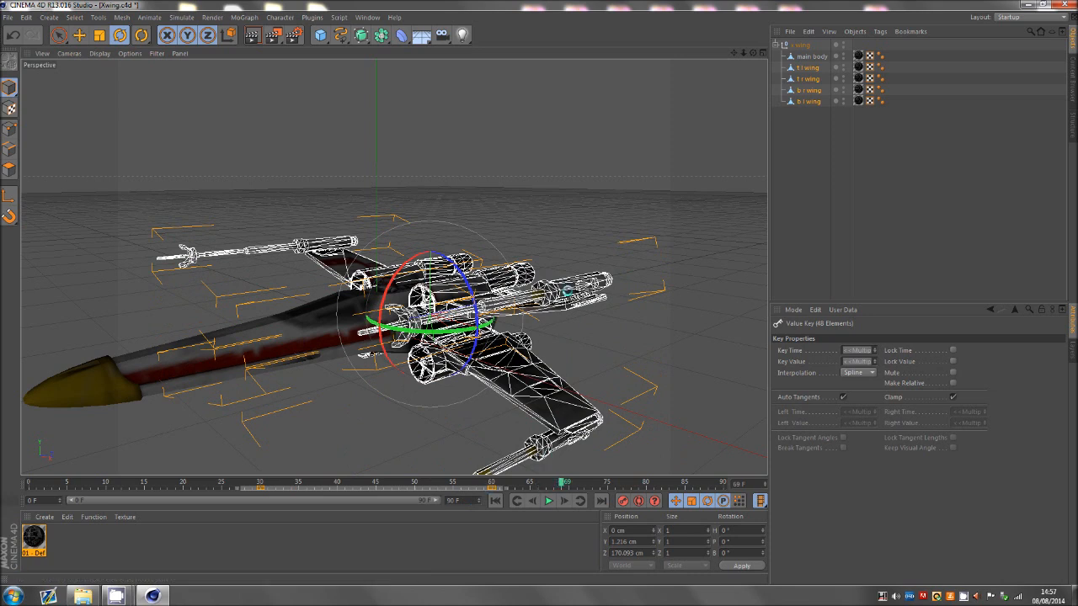
click(219, 482)
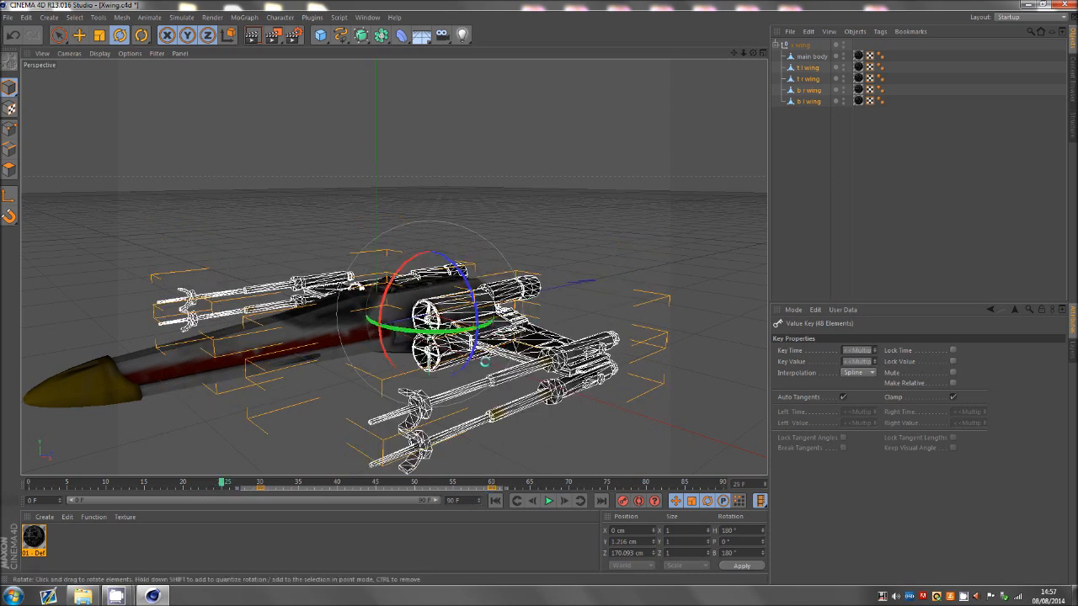
click(515, 482)
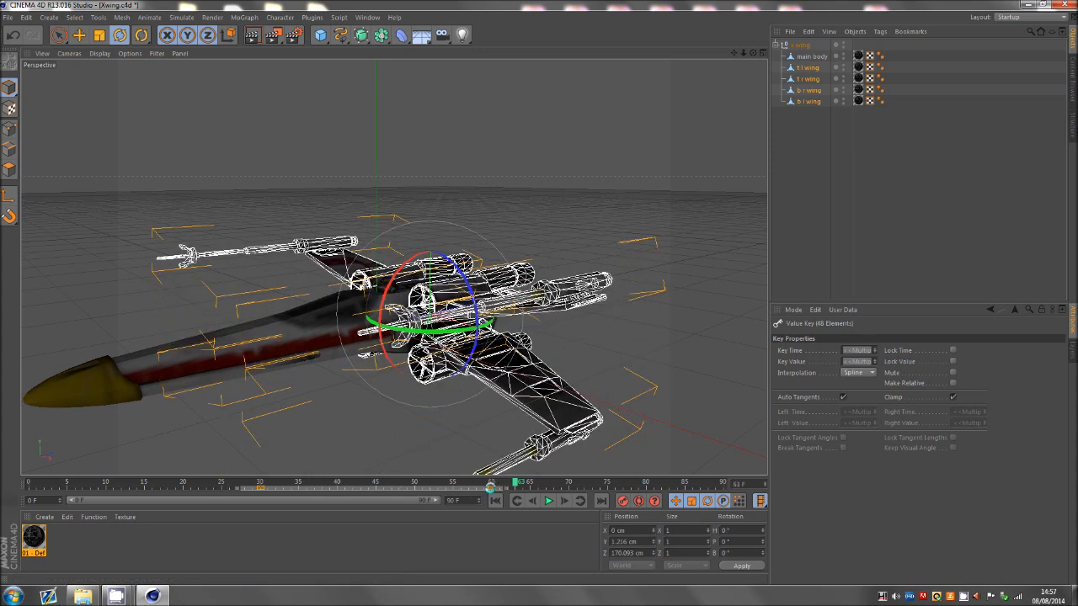
click(848, 193)
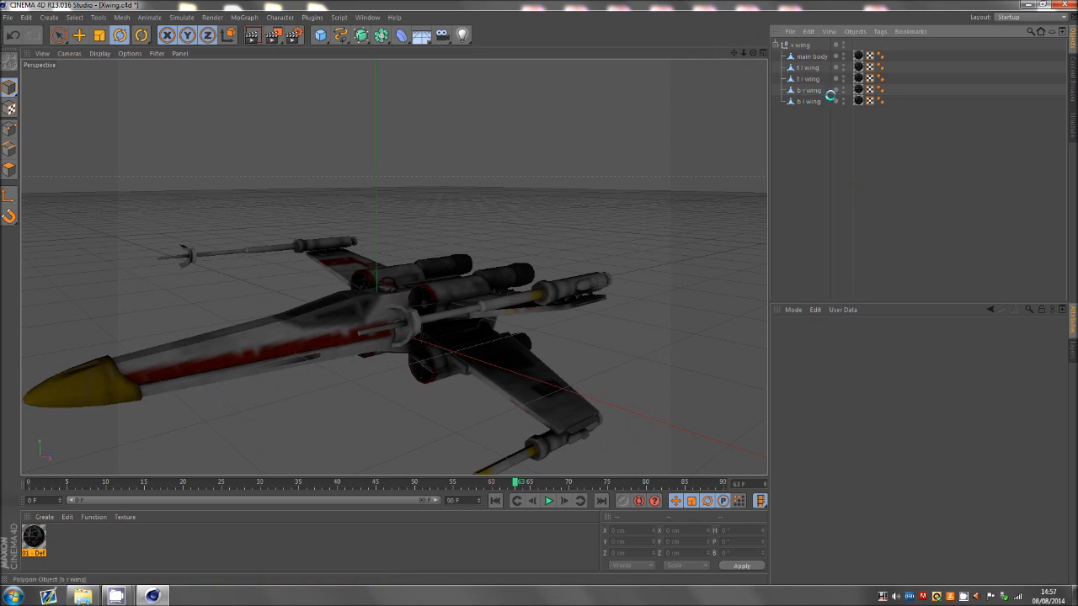
- Hide all four wings in the editor view, leaving only the main body displayed
click(800, 102)
click(809, 90)
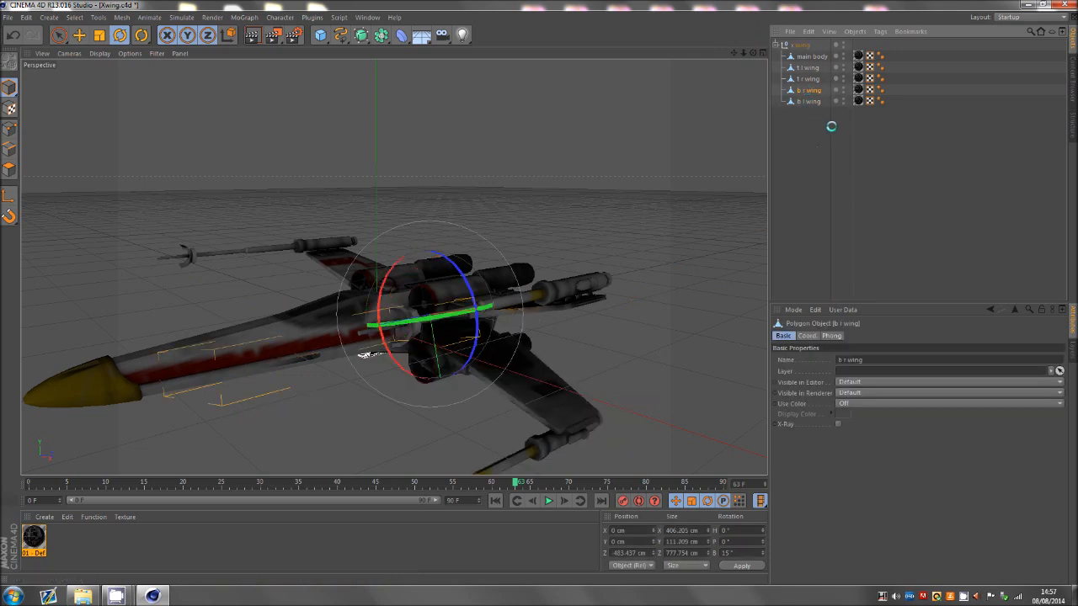
click(831, 127)
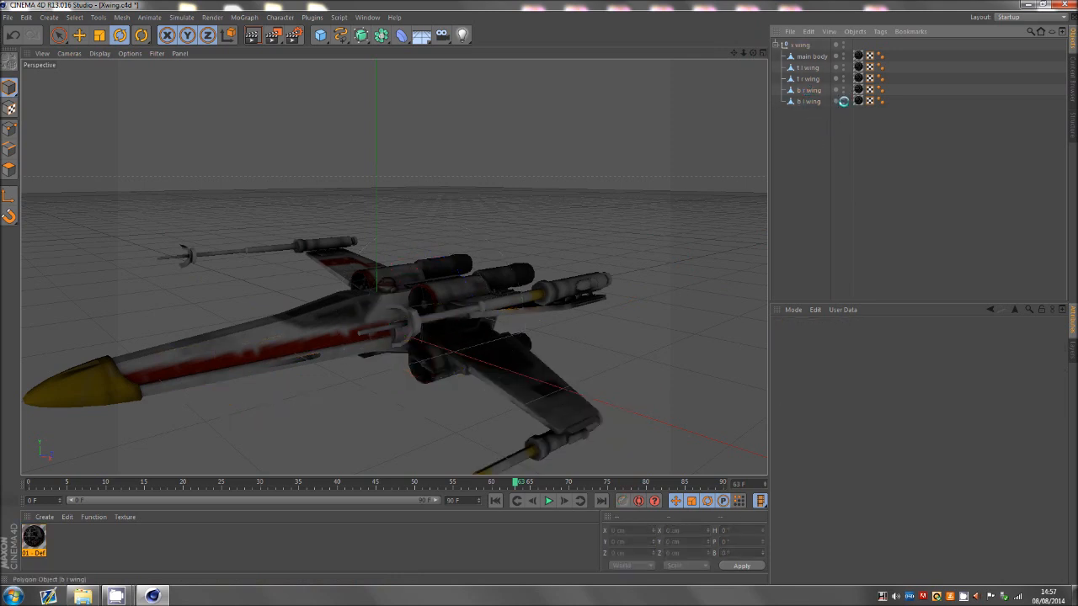
click(843, 99)
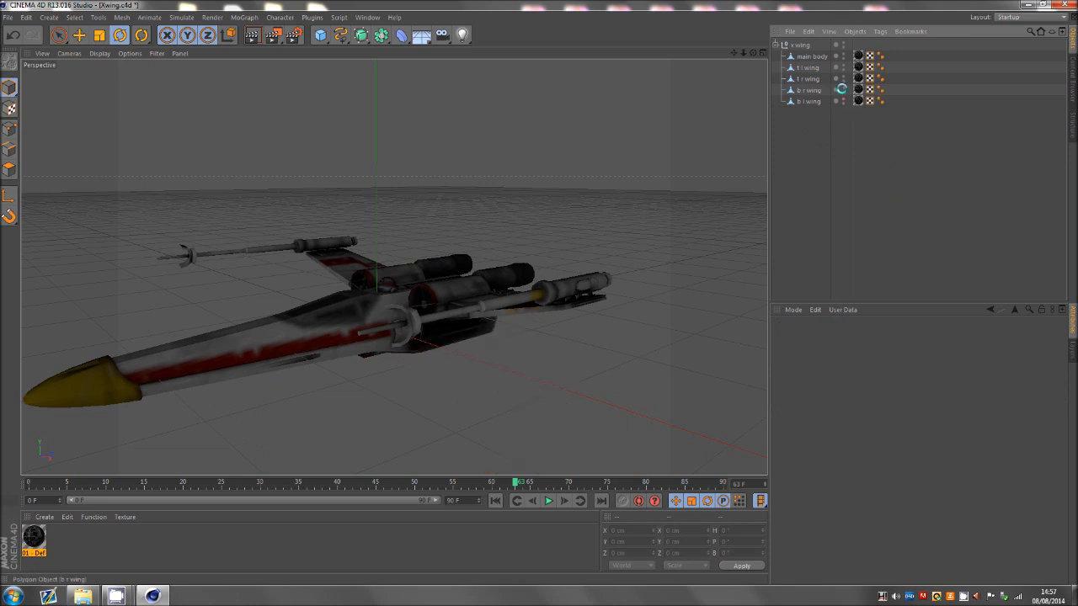
click(842, 88)
click(843, 76)
click(843, 66)
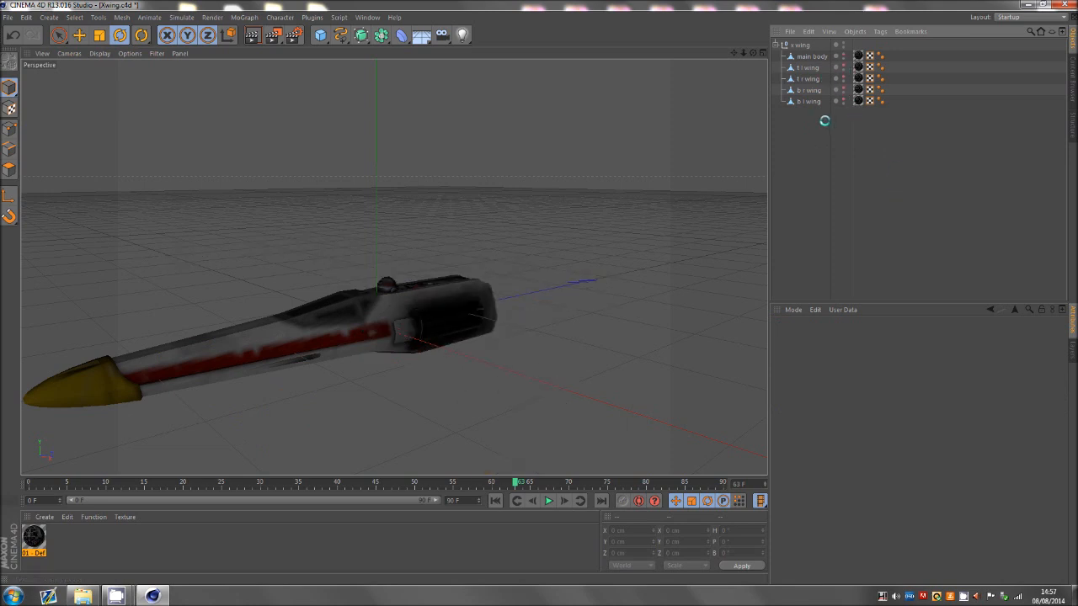
drag(819, 126, 800, 66)
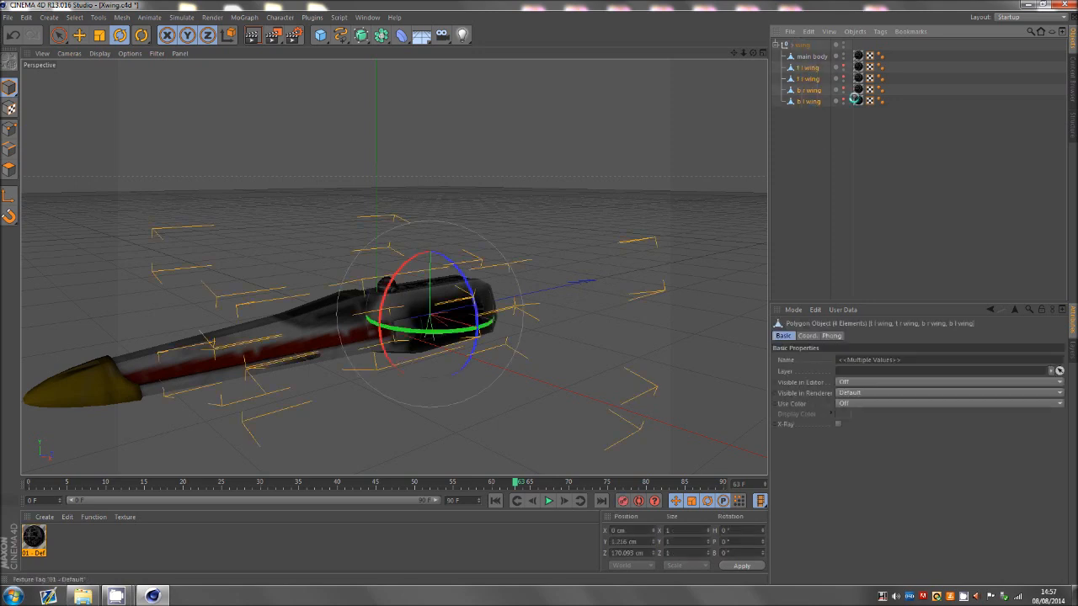
click(803, 132)
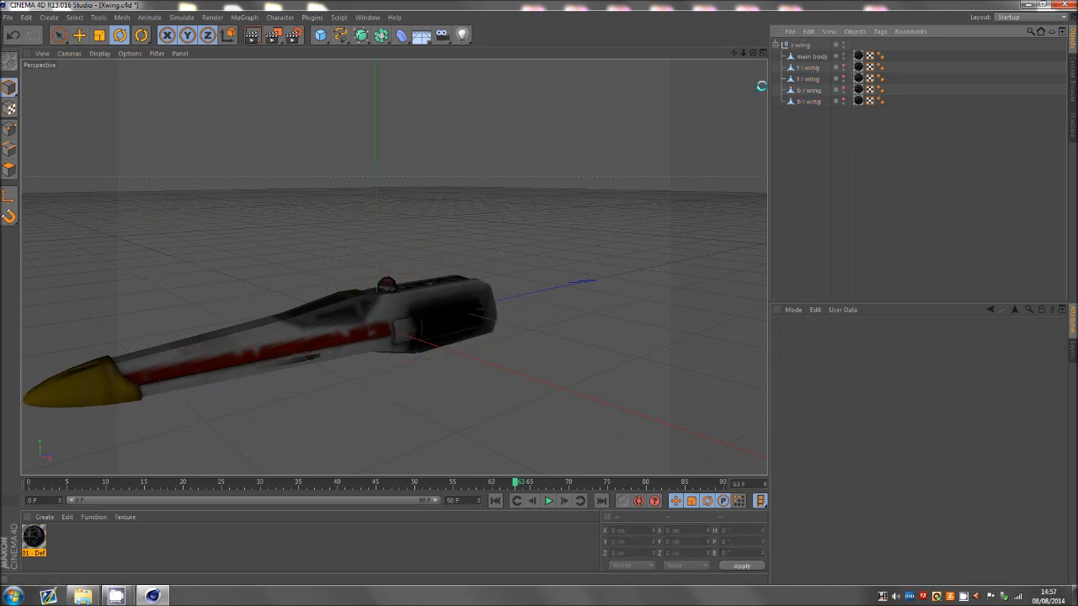
- Render a close-up of the droid dome on the main body in the viewport
drag(753, 52, 539, 292)
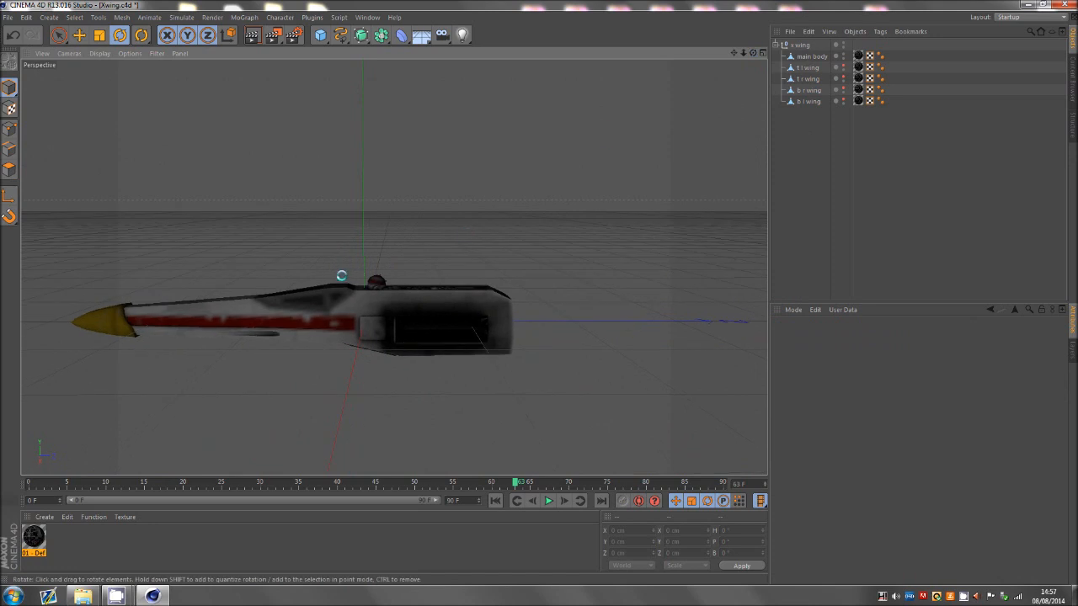
scroll(347, 276, up, 3)
scroll(366, 291, up, 2)
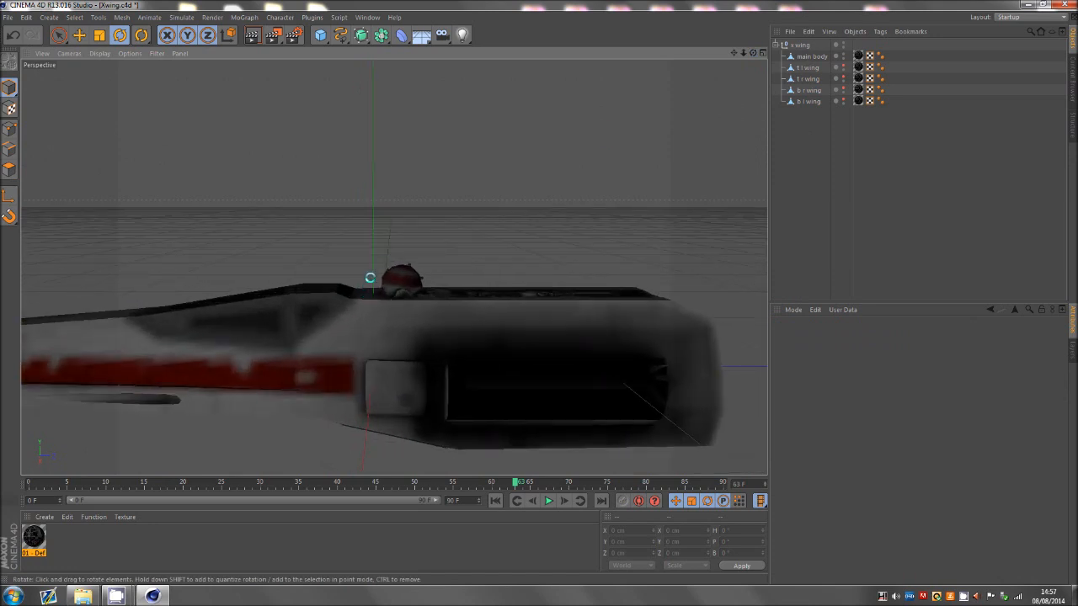
scroll(370, 277, up, 5)
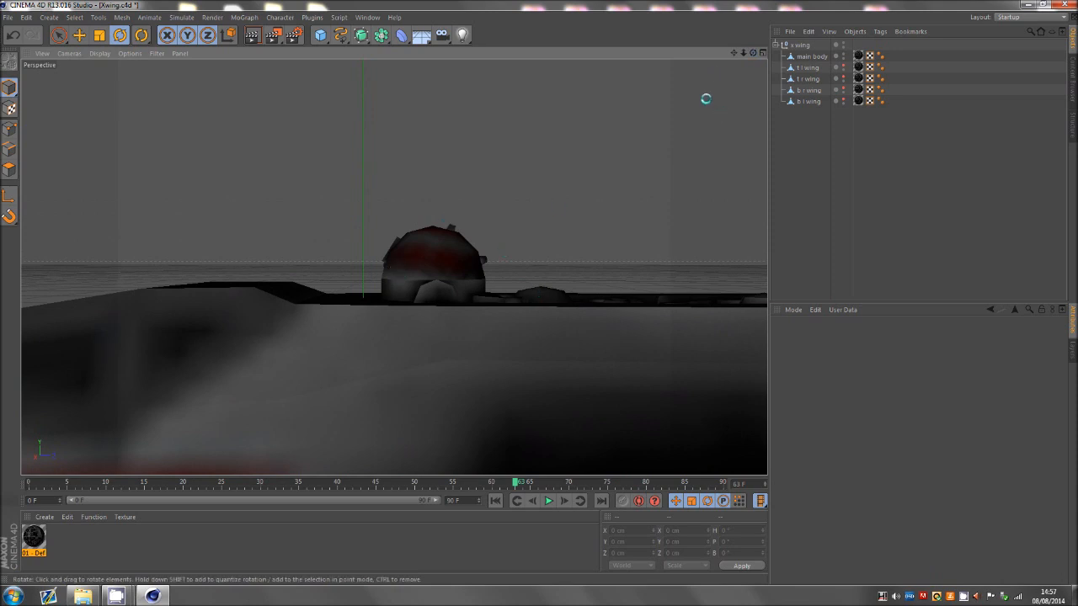
drag(752, 52, 532, 313)
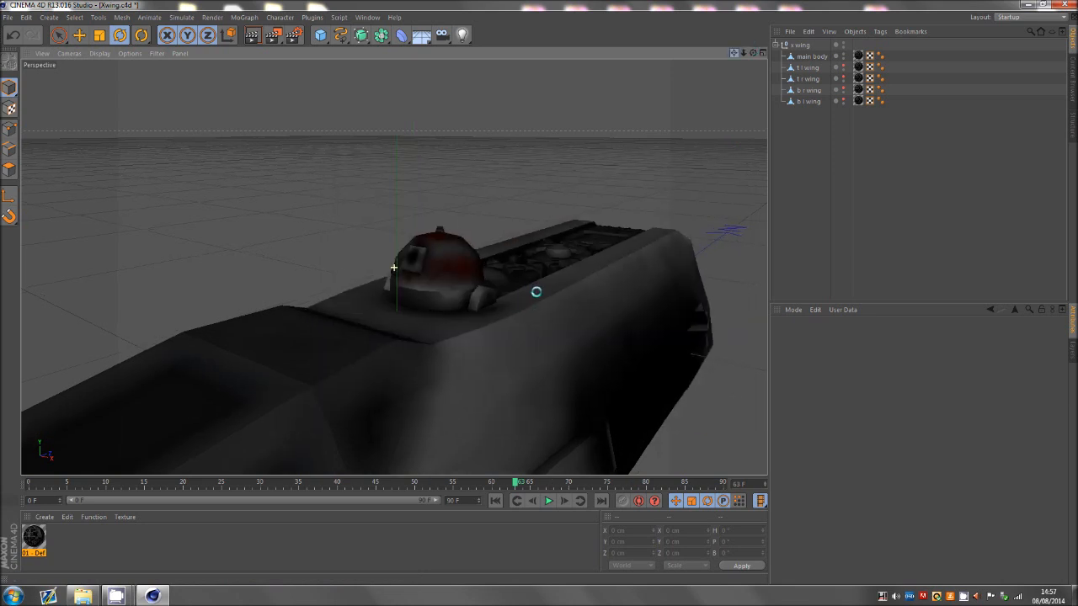
alt+middle_drag(536, 292, 376, 298)
scroll(375, 298, up, 3)
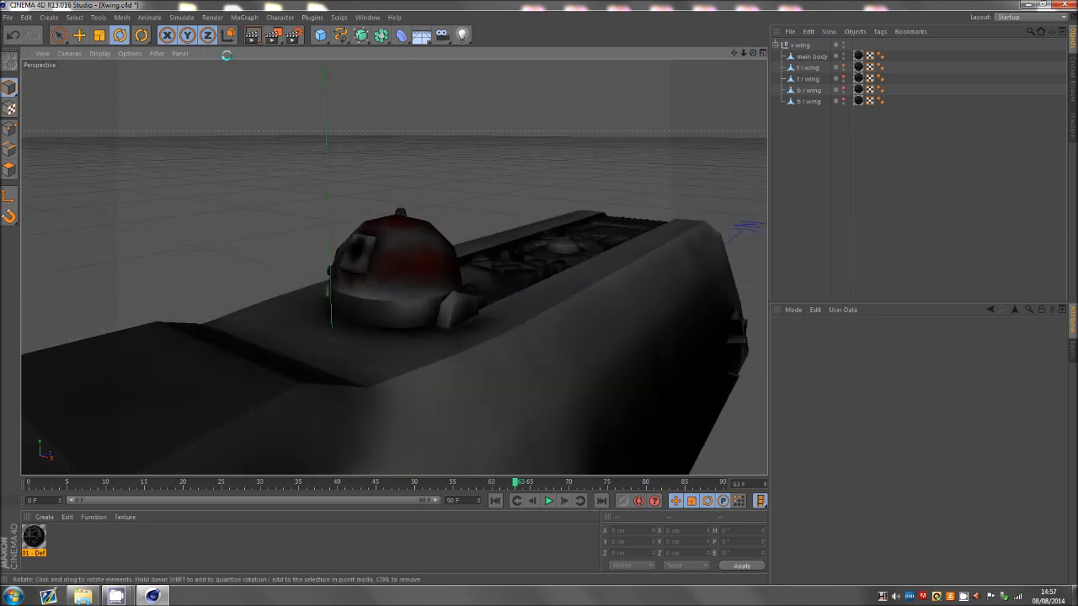
click(252, 35)
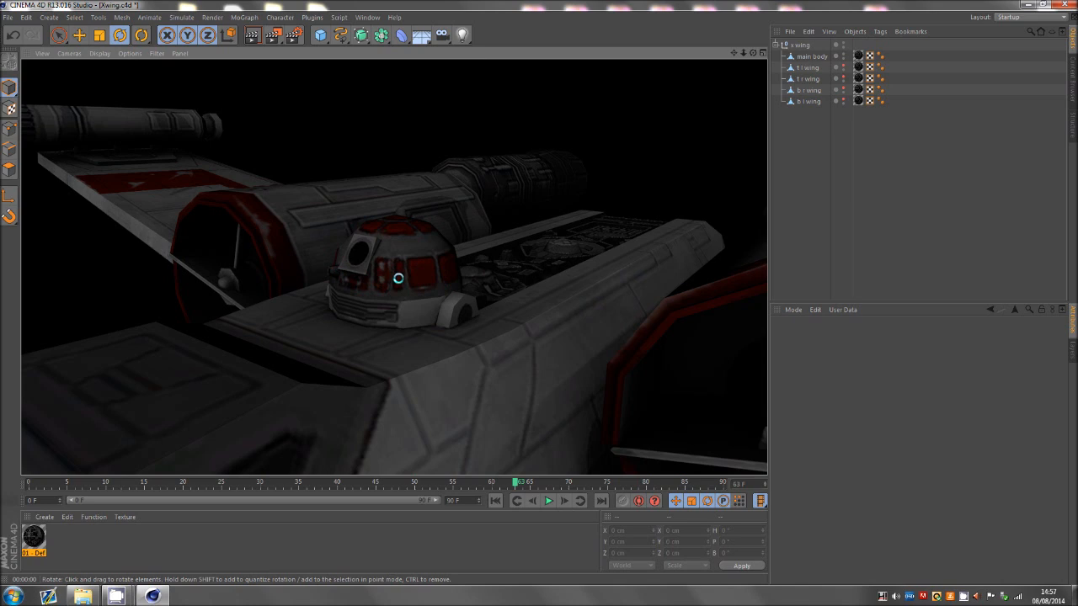
- Switch the main body to polygon mode and try selecting the droid dome's polygons with Live Selection at radius 10
drag(753, 53, 420, 316)
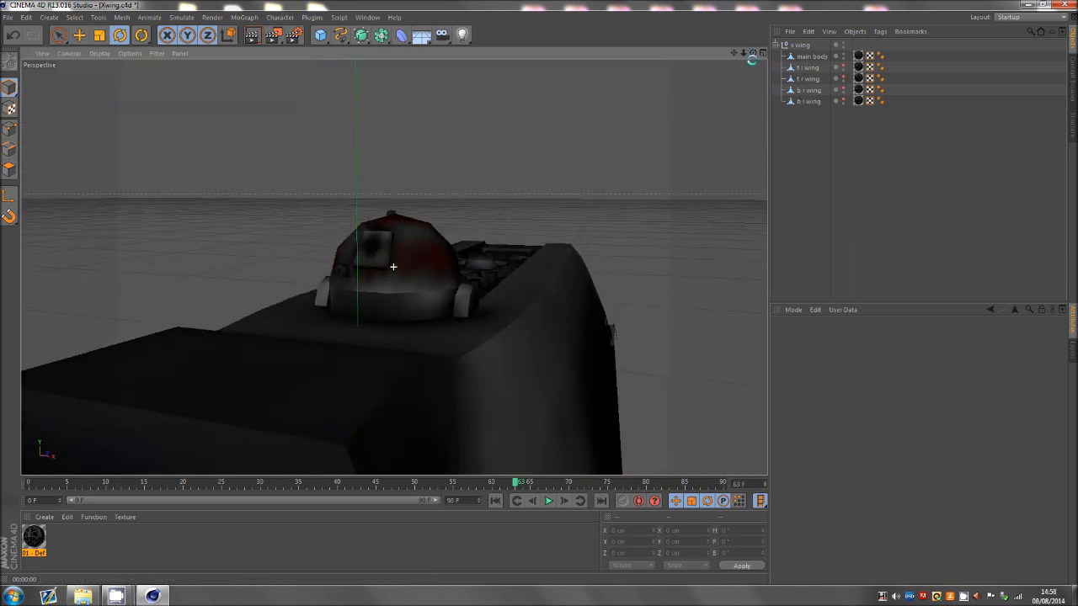
drag(752, 53, 393, 272)
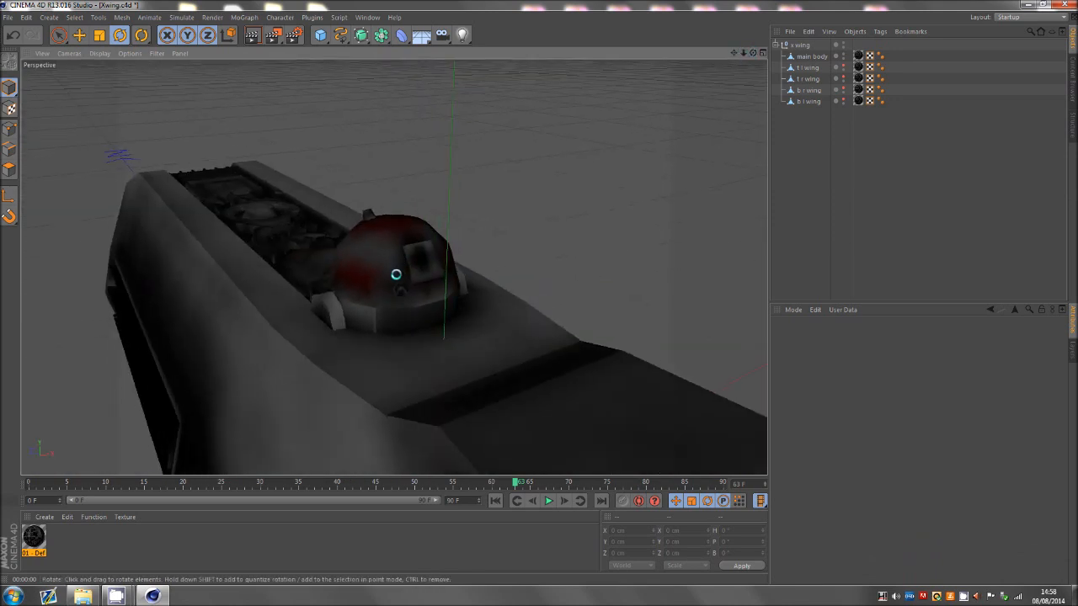
click(806, 57)
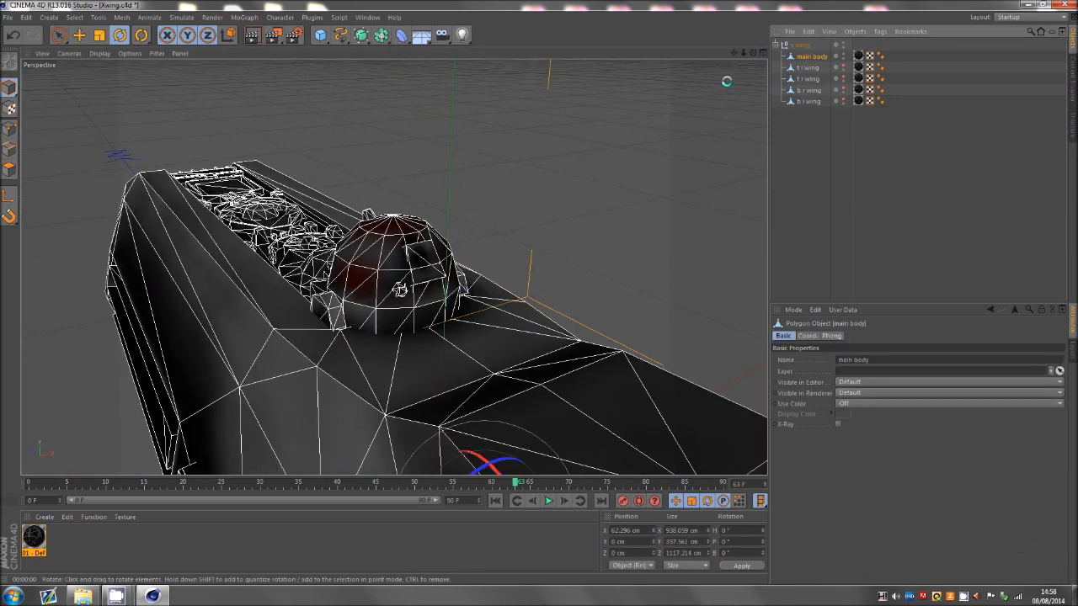
click(808, 173)
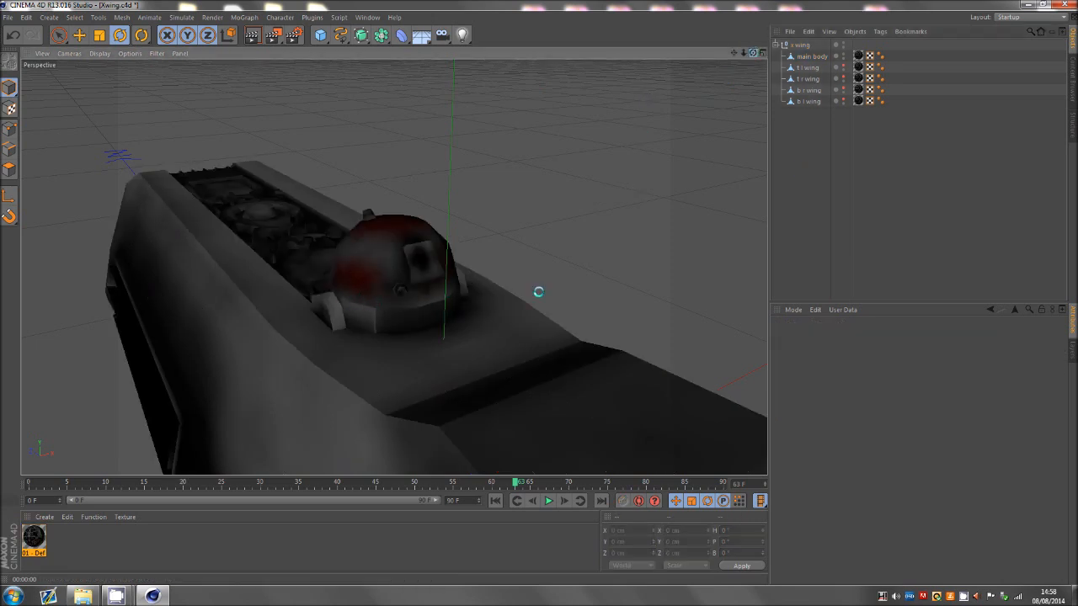
mouse_move(538, 291)
alt+mouse_down()
mouse_move(393, 267)
mouse_move(539, 293)
mouse_move(539, 302)
alt+mouse_up()
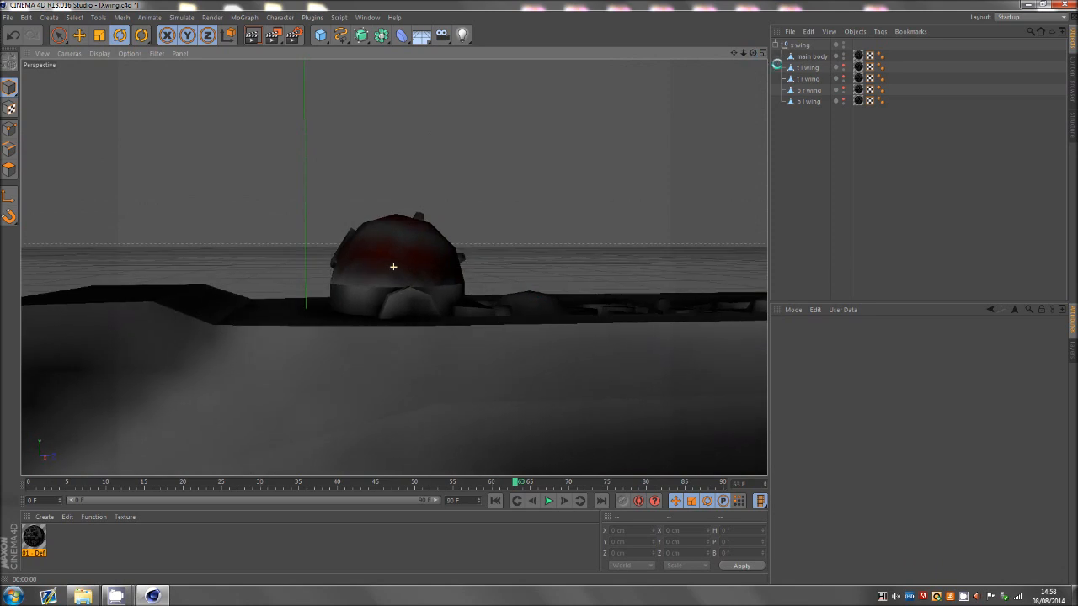
click(810, 56)
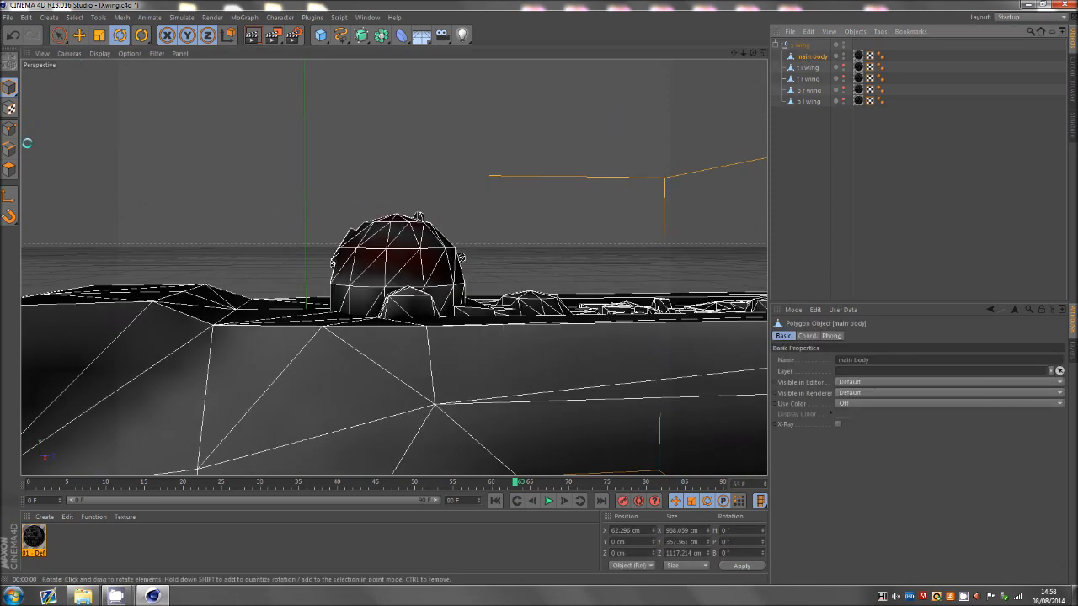
click(8, 169)
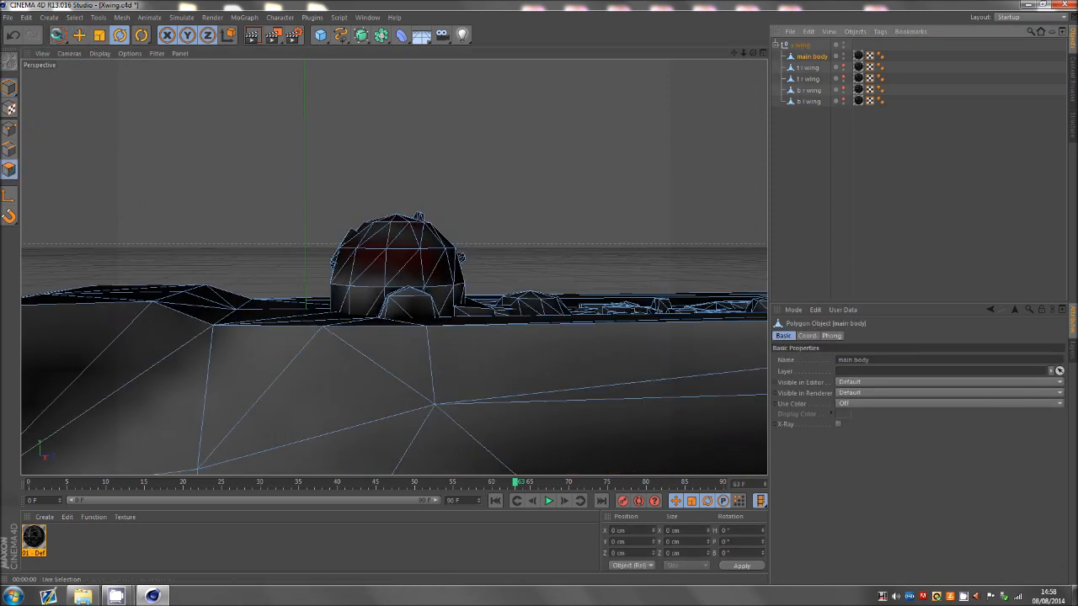
click(58, 34)
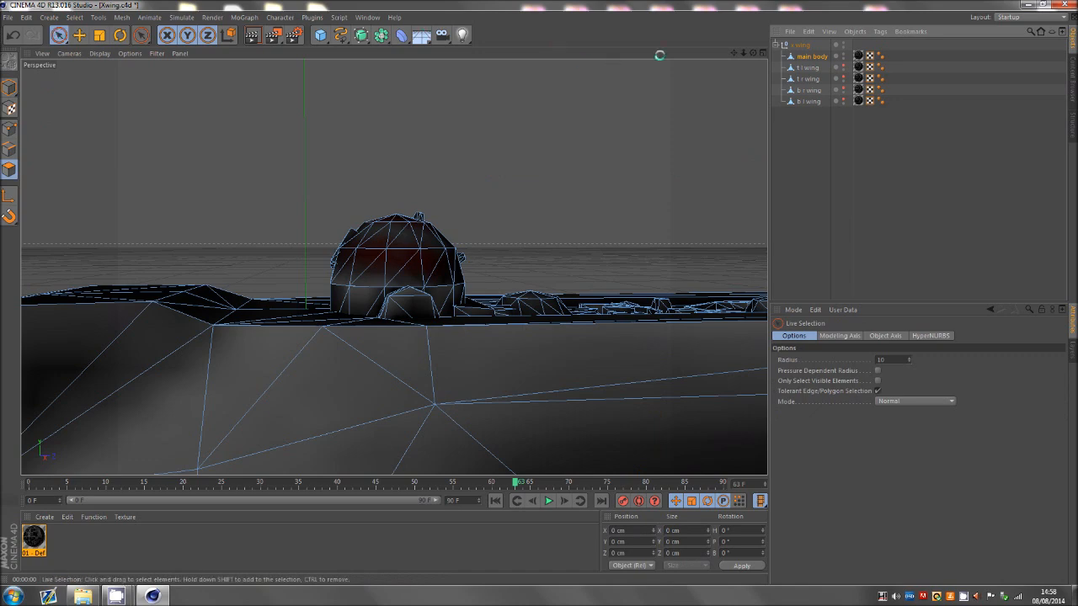
drag(752, 53, 539, 291)
drag(404, 261, 378, 277)
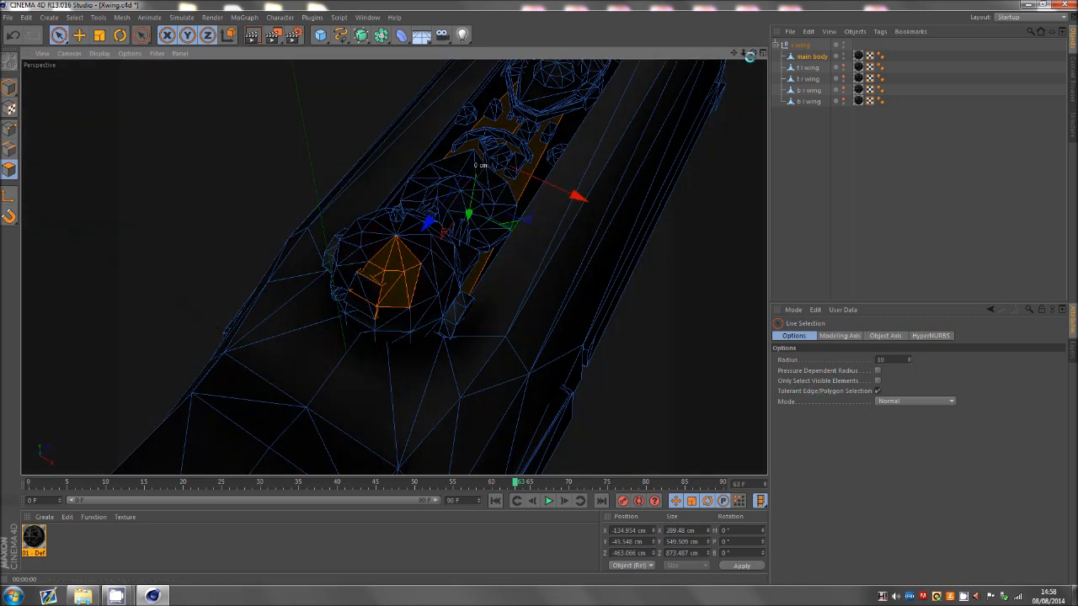
drag(753, 53, 538, 293)
scroll(394, 143, down, 7)
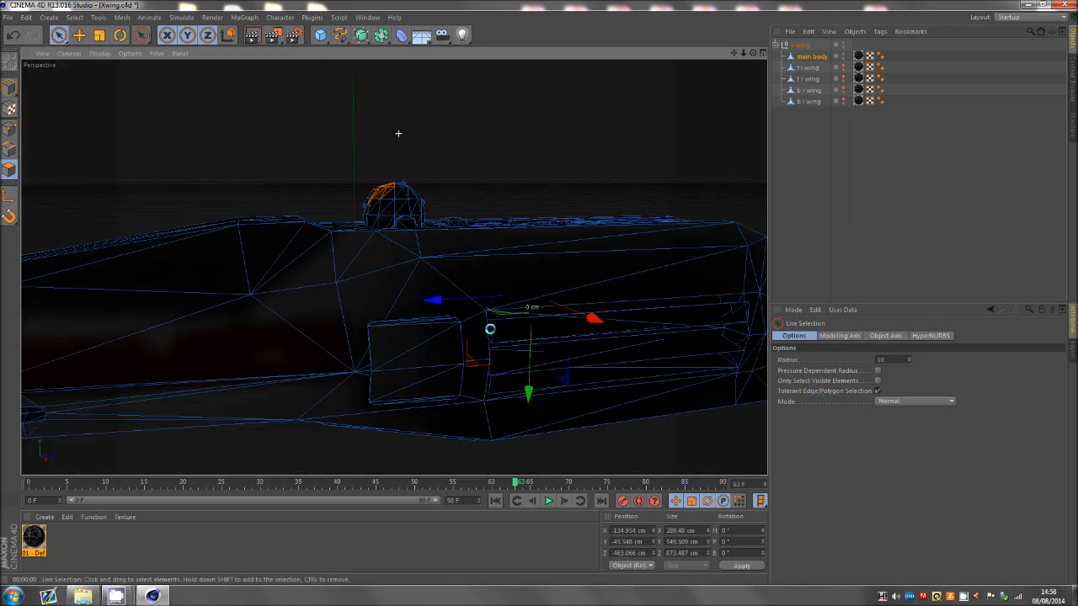
- Select all of the droid dome's polygons on the main body with Live Selection
click(793, 183)
scroll(468, 244, up, 5)
scroll(374, 177, up, 2)
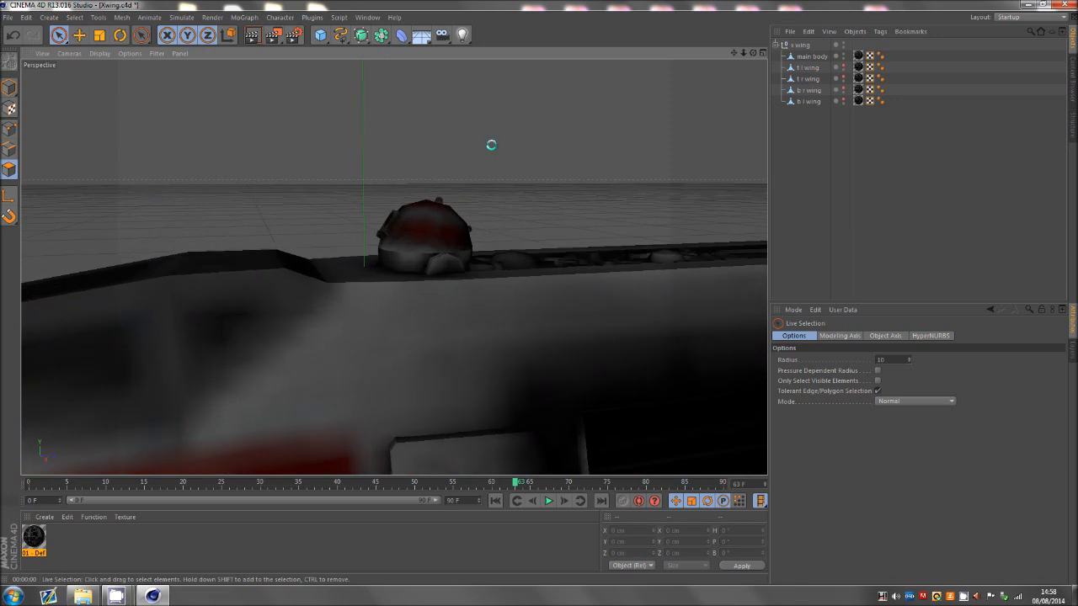
drag(754, 52, 539, 291)
scroll(651, 157, up, 2)
scroll(651, 157, up, 2)
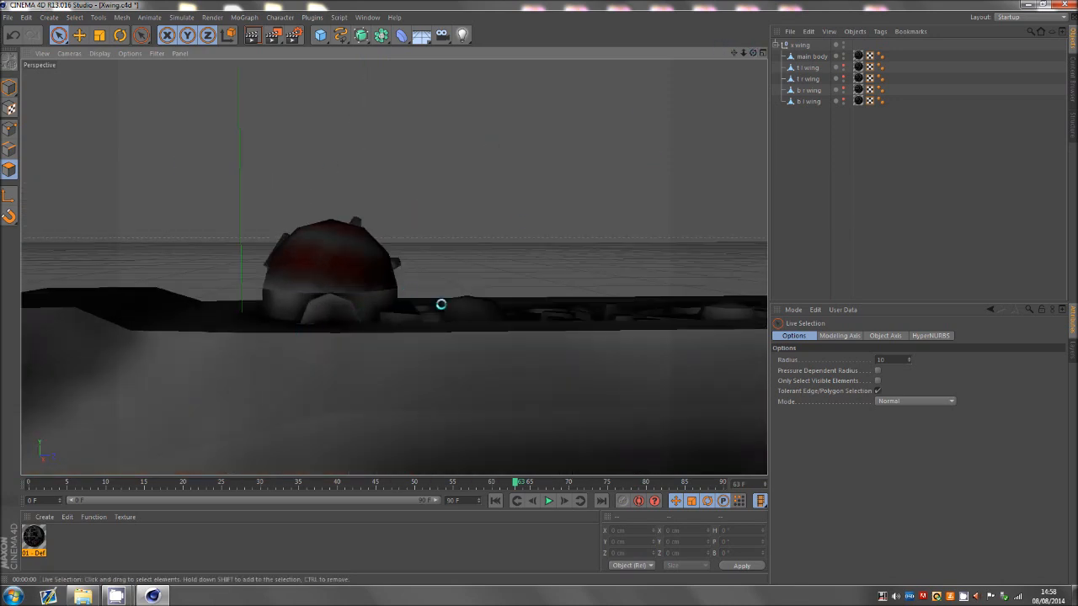
scroll(440, 304, down, 2)
scroll(328, 317, up, 2)
click(799, 57)
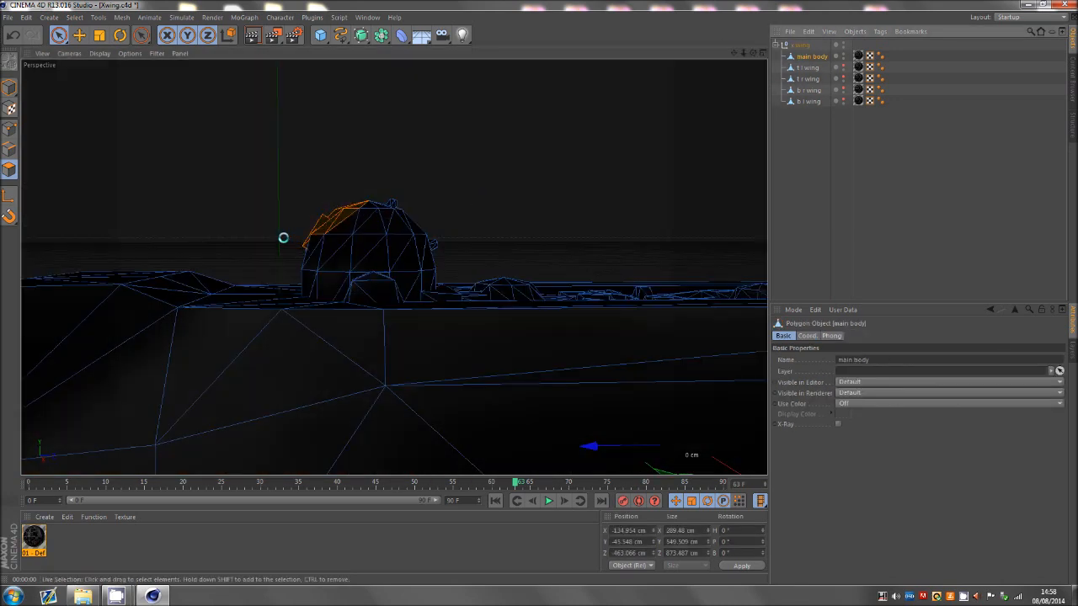
mouse_move(288, 241)
mouse_down()
mouse_move(411, 245)
mouse_move(337, 230)
mouse_move(361, 207)
mouse_move(403, 198)
mouse_up()
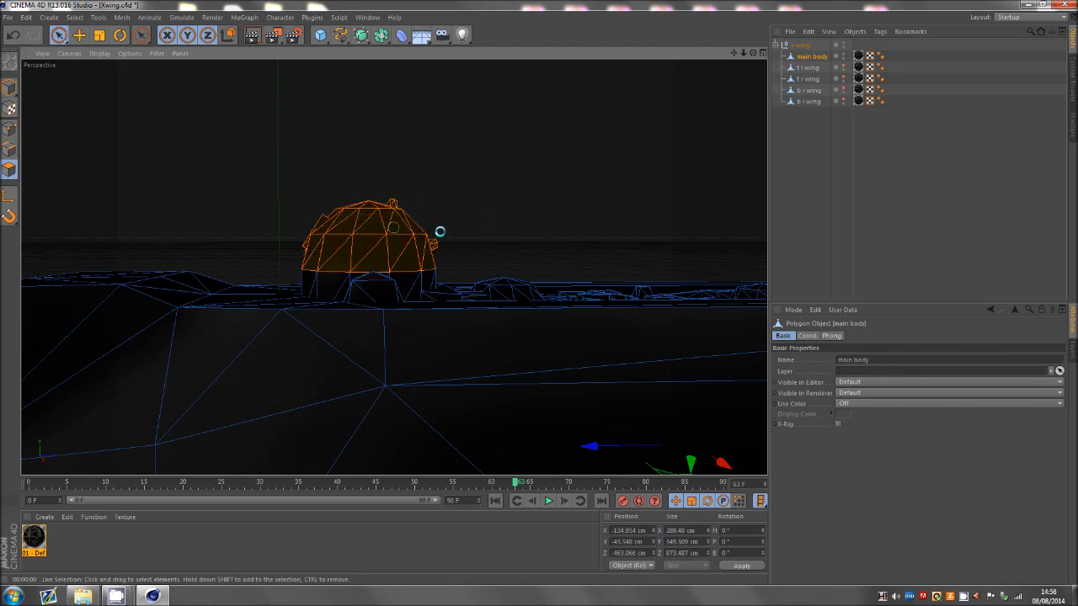
drag(366, 202, 396, 231)
- Split the selected dome polygons into a separate object and delete the originals from the main body, returning to model mode
mouse_move(752, 53)
mouse_down()
mouse_move(517, 298)
mouse_move(531, 292)
mouse_up()
right_click(413, 139)
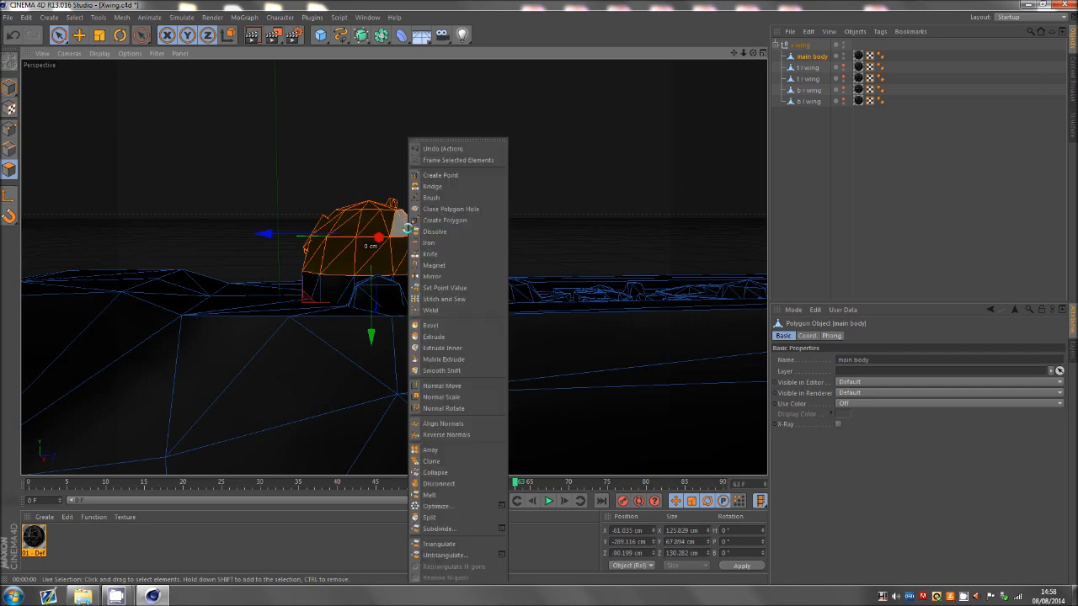
click(459, 511)
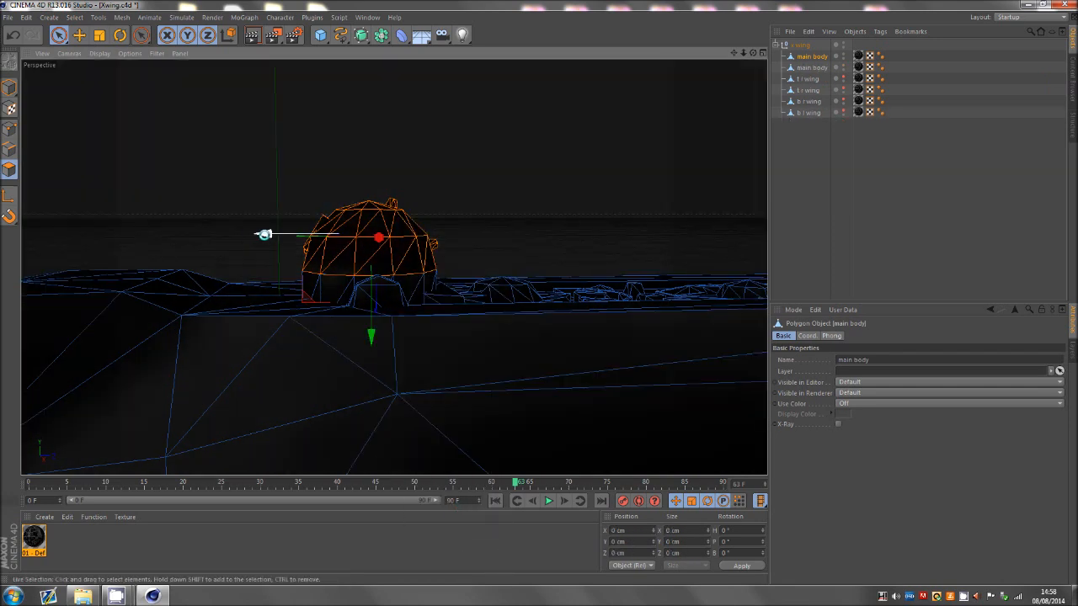
click(288, 241)
click(10, 88)
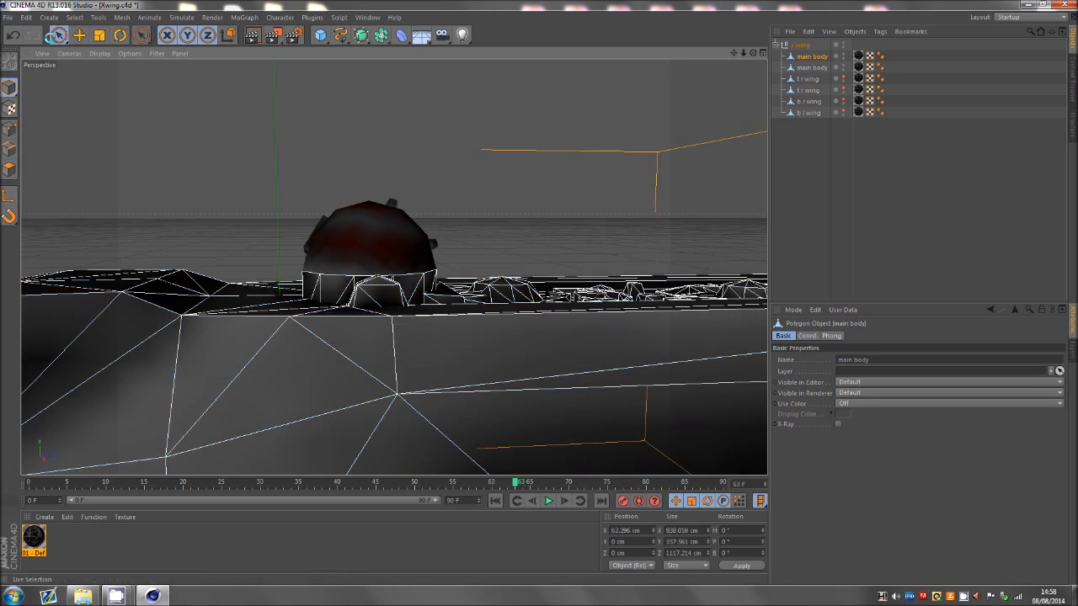
- Rename the split-off dome object as droid
click(806, 141)
click(805, 68)
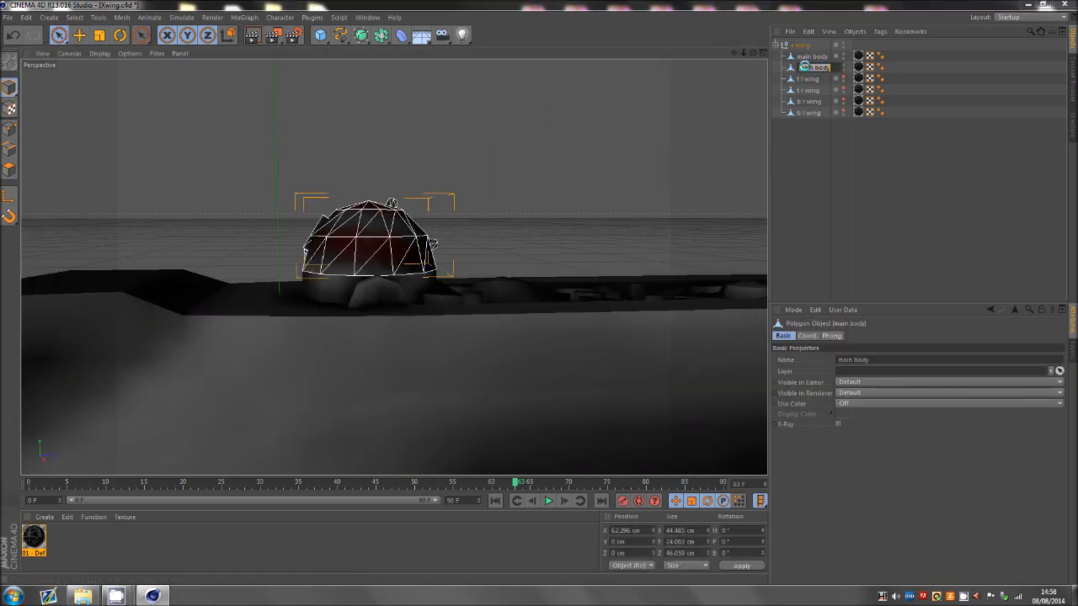
click(813, 145)
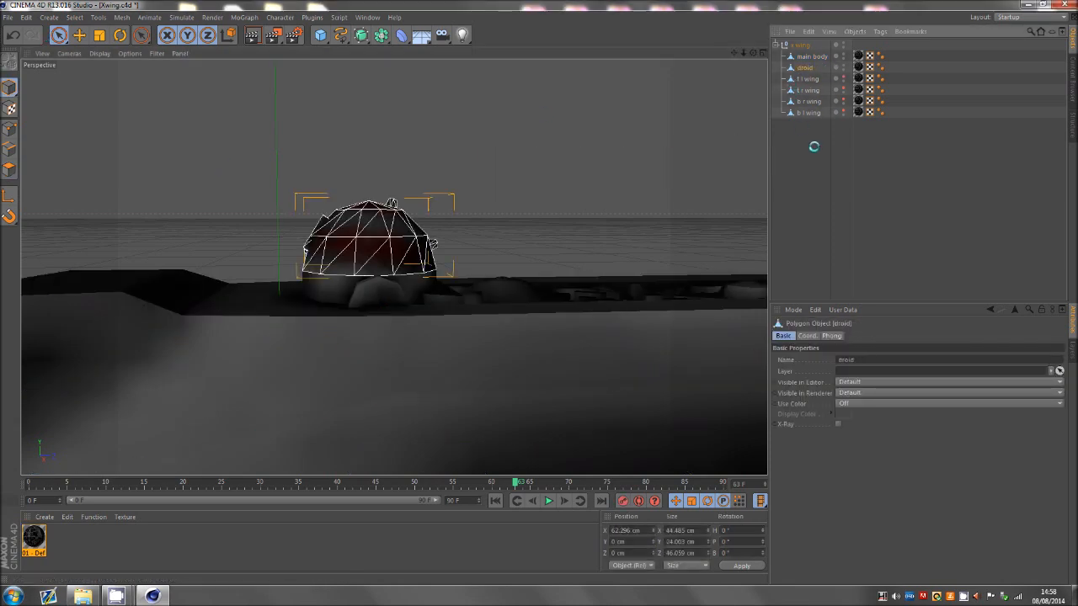
- Switch to the top view and hide the main body in the editor, leaving only the droid dome displayed
alt+drag(558, 296, 497, 240)
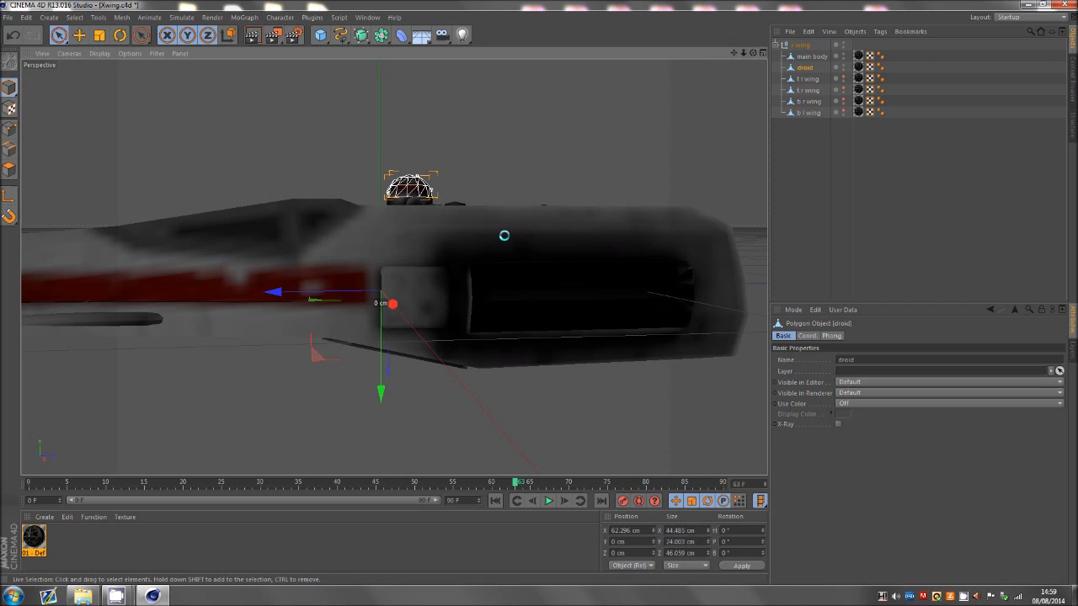
scroll(419, 194, up, 3)
scroll(393, 272, down, 1)
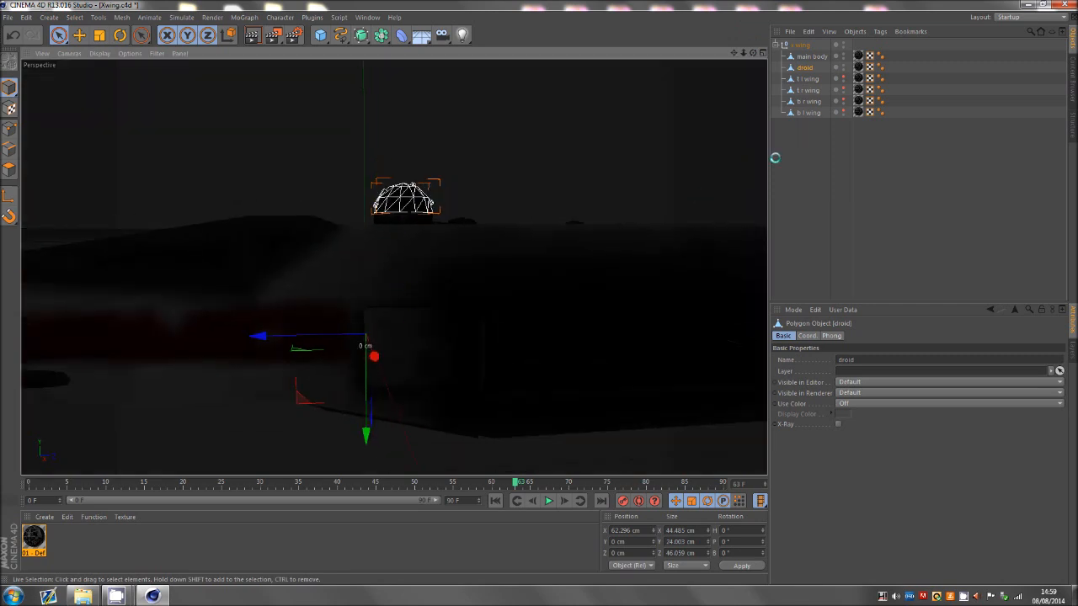
drag(752, 53, 450, 241)
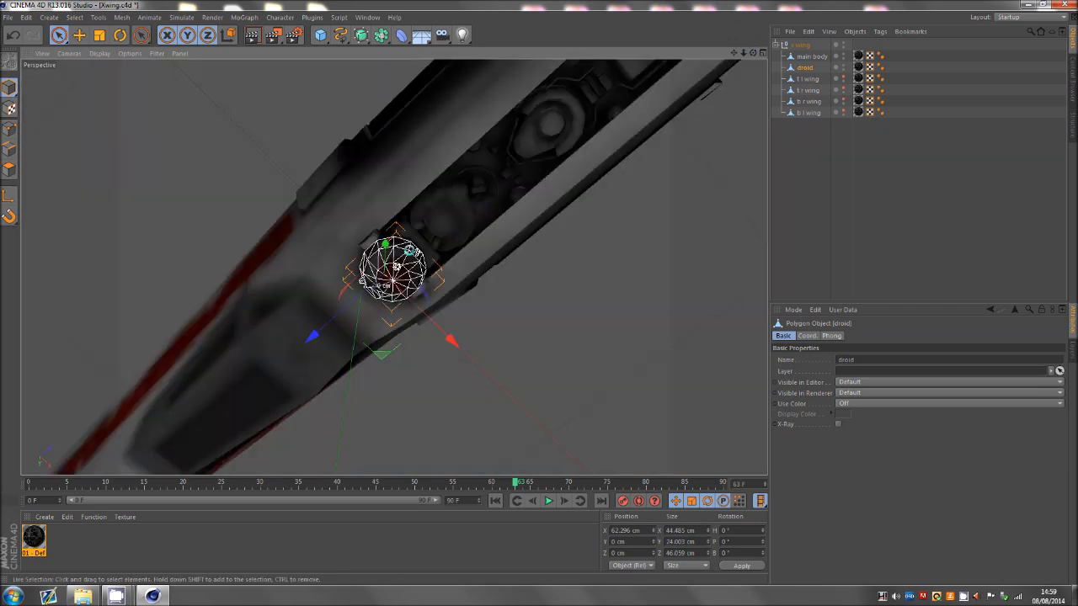
middle_click(464, 171)
middle_click(550, 156)
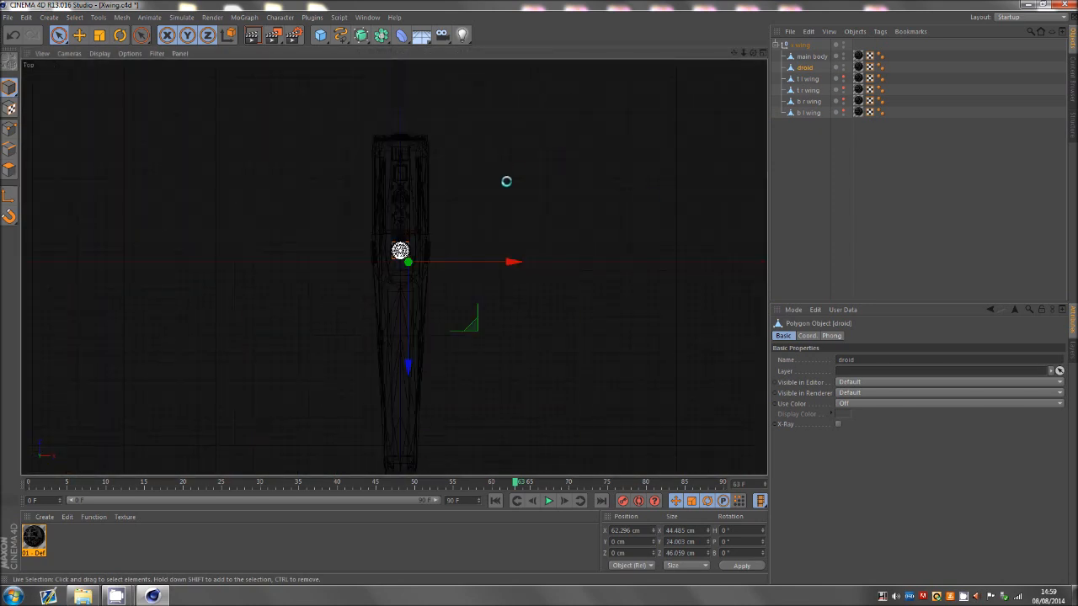
click(506, 181)
scroll(373, 253, up, 6)
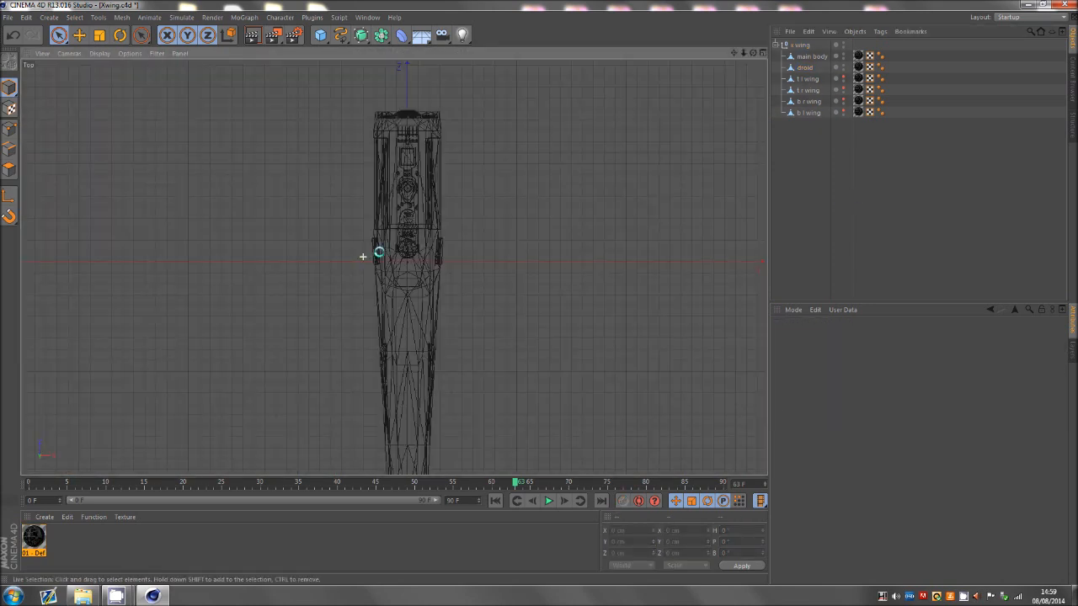
click(842, 54)
click(842, 54)
scroll(634, 217, up, 5)
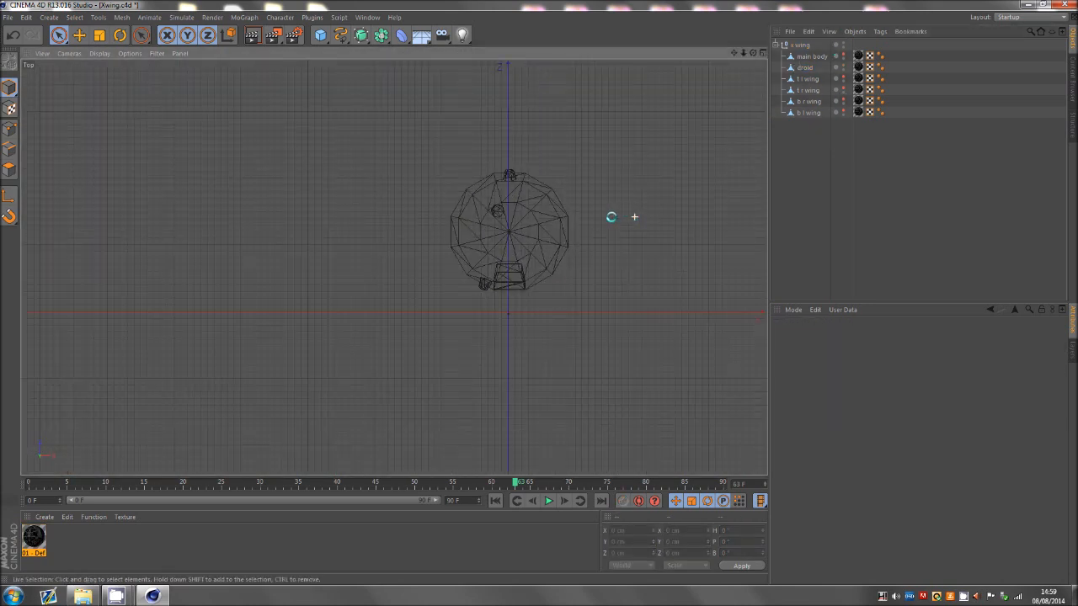
scroll(580, 288, up, 6)
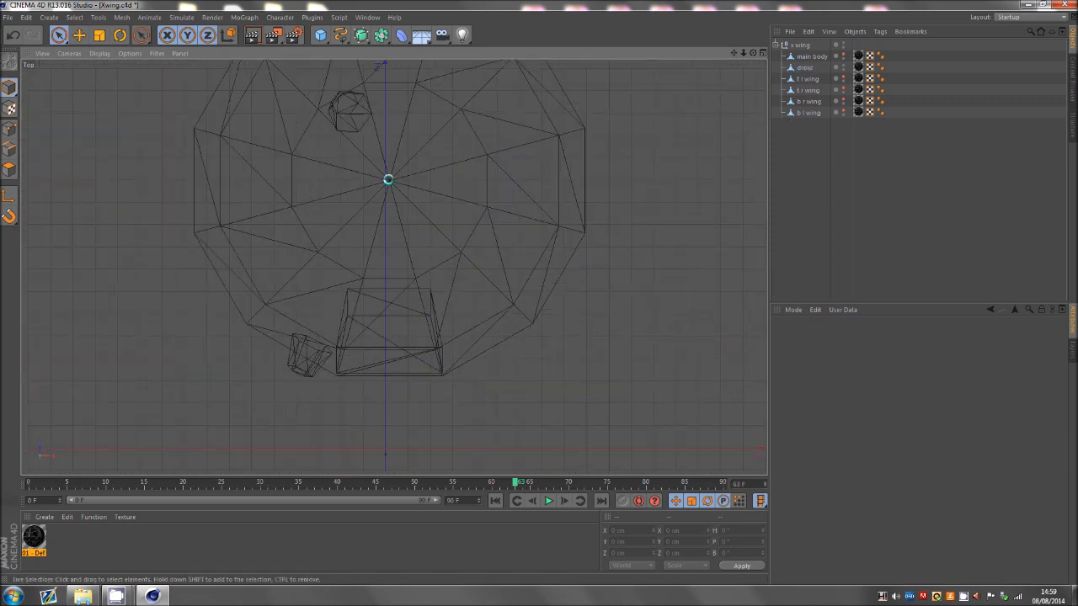
- Enable axis modification for the droid and move its axis near the dome's centre in the top view
click(388, 181)
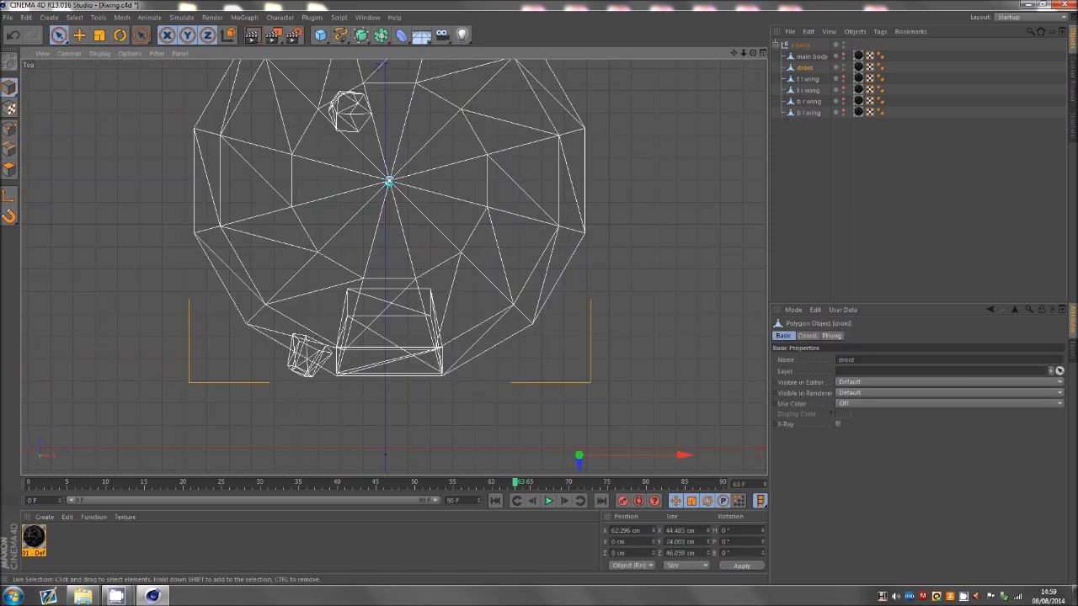
click(724, 144)
click(796, 68)
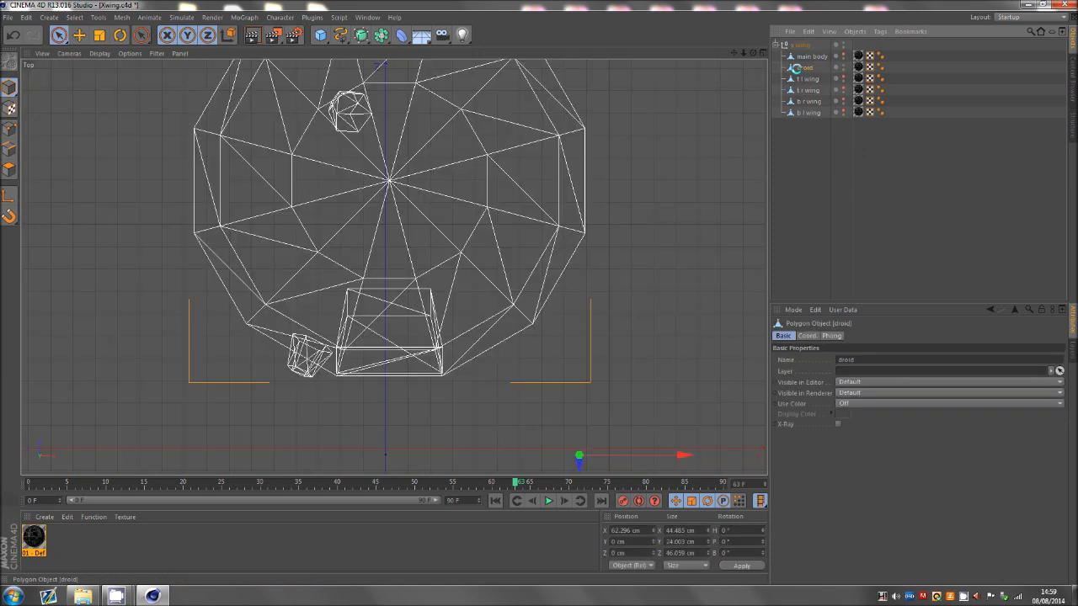
scroll(444, 247, down, 4)
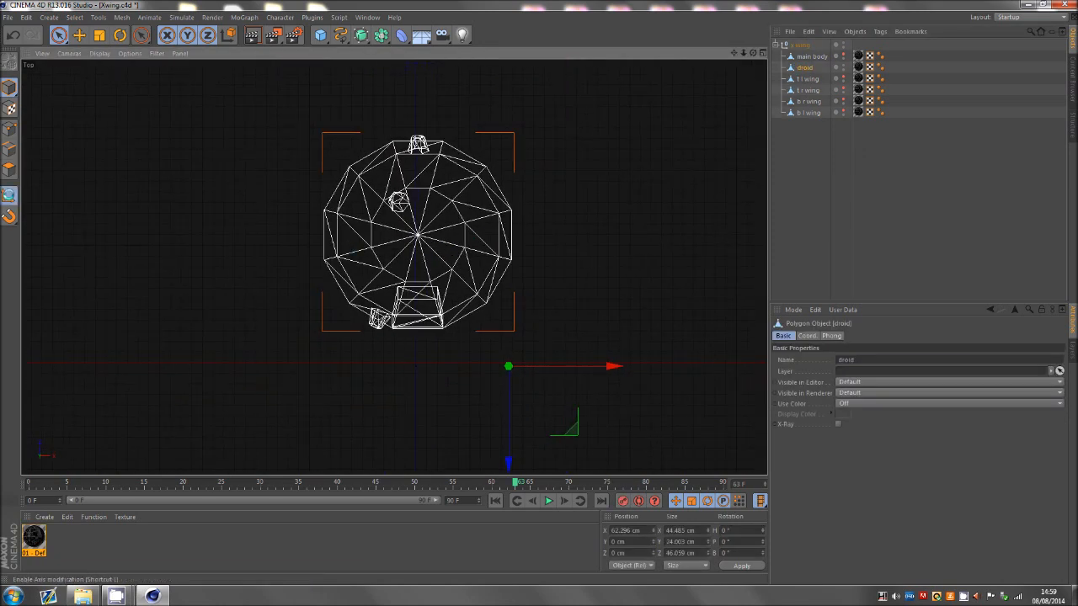
click(525, 362)
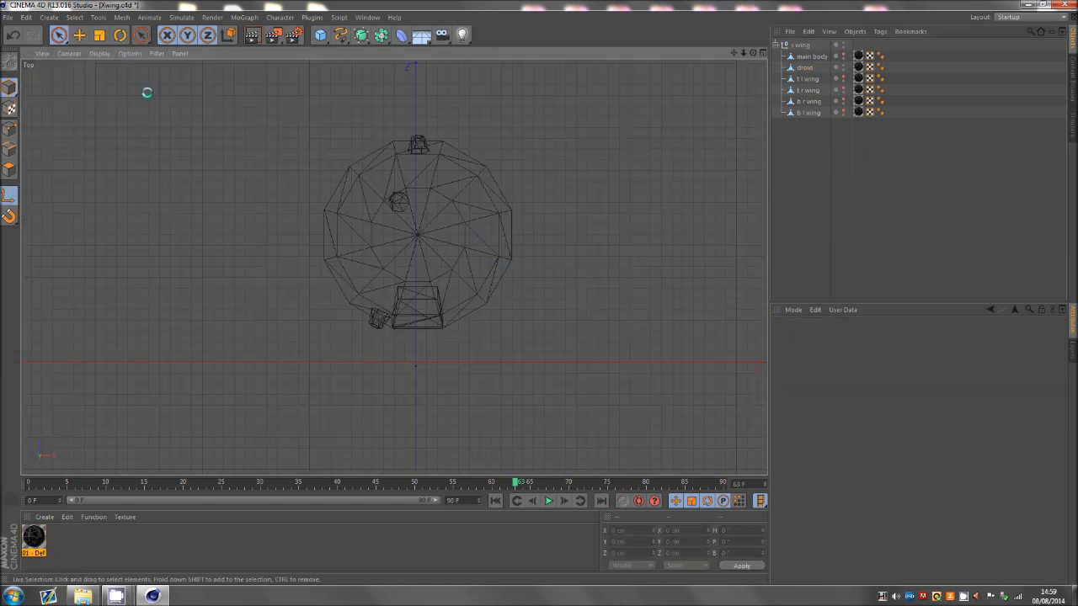
click(78, 34)
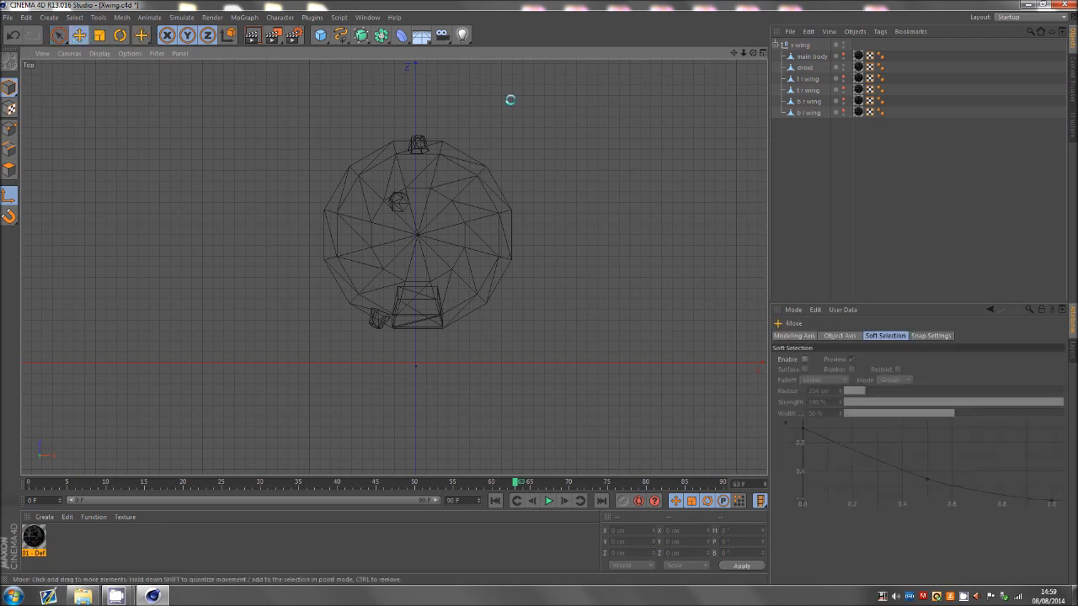
click(798, 67)
drag(668, 299, 559, 162)
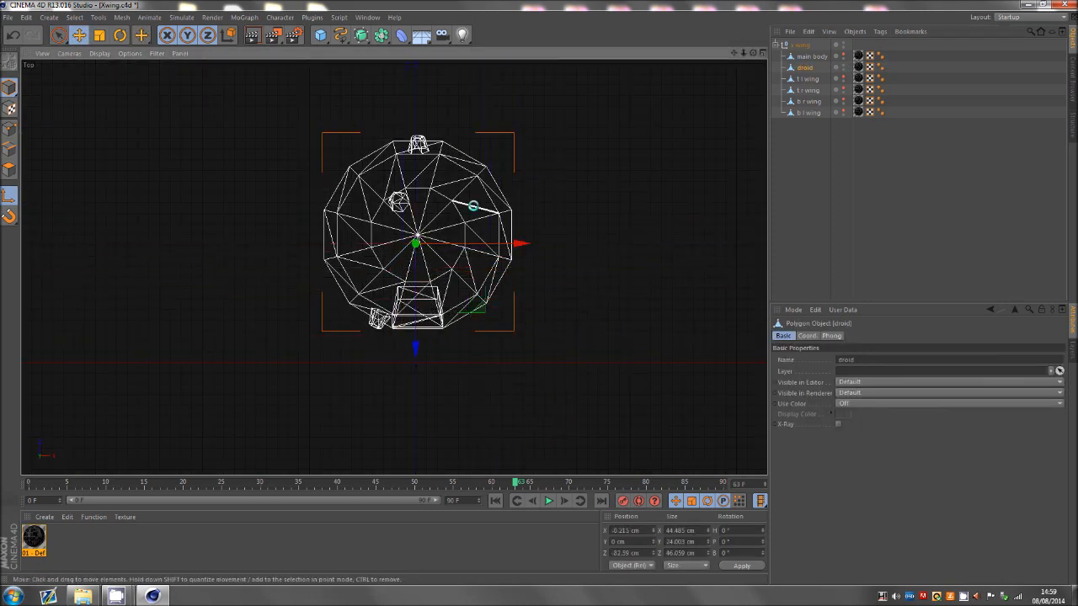
- Try to bring the droid's axis closer to the vertex at the dome's centre
scroll(411, 236, up, 8)
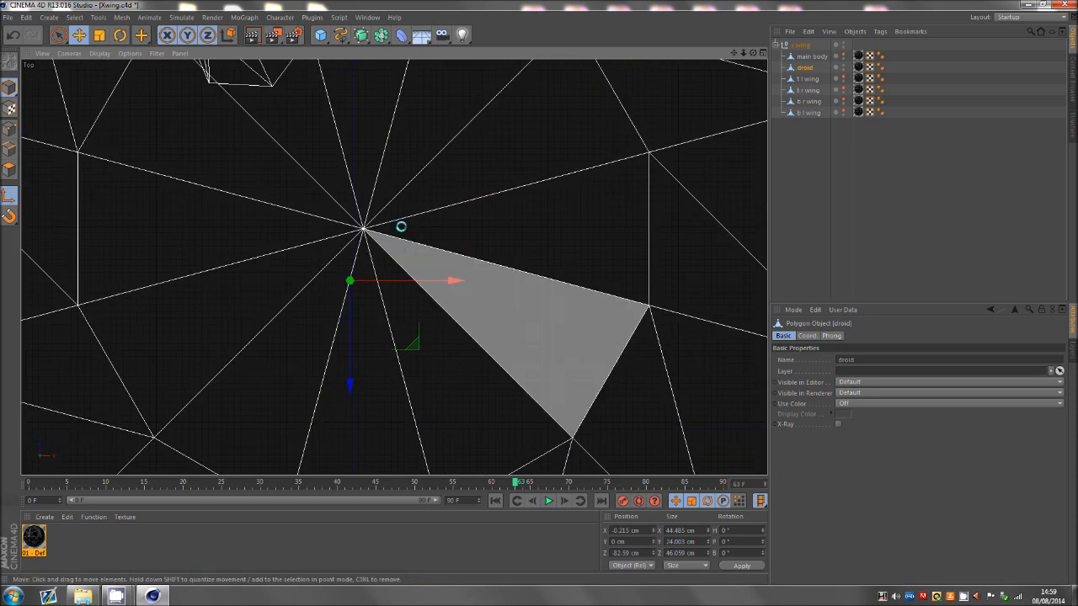
drag(402, 227, 410, 187)
scroll(363, 204, up, 8)
alt+middle_drag(358, 250, 383, 303)
scroll(413, 362, up, 9)
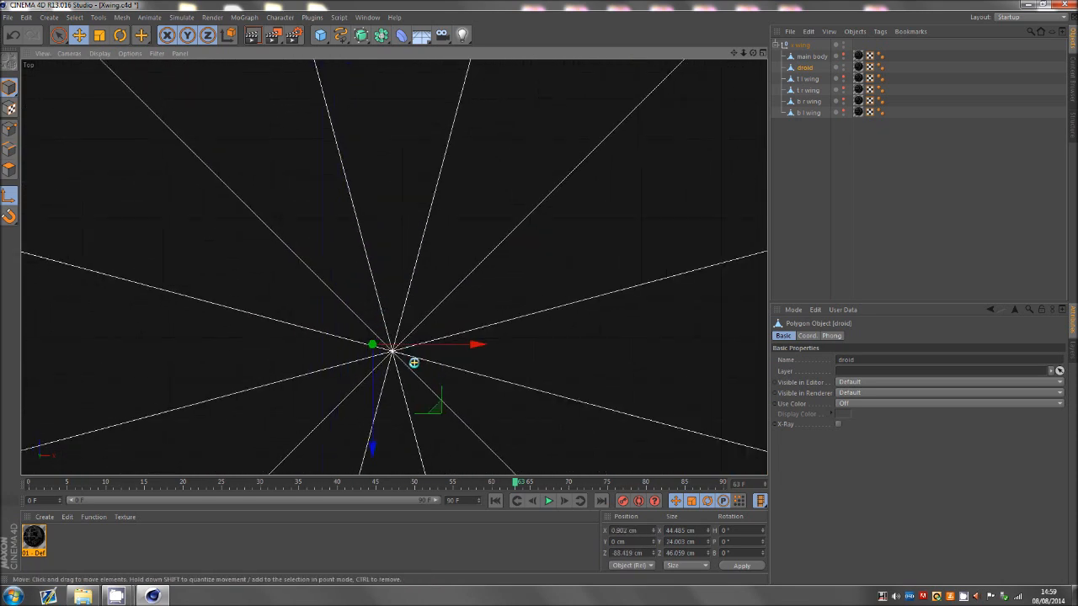
scroll(367, 340, up, 8)
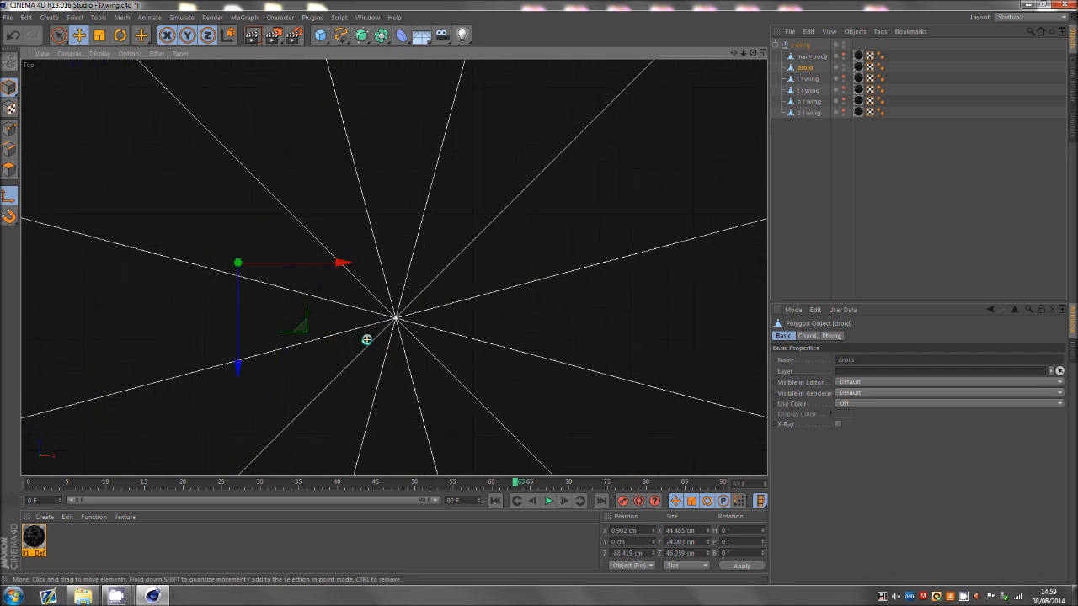
drag(367, 340, 392, 344)
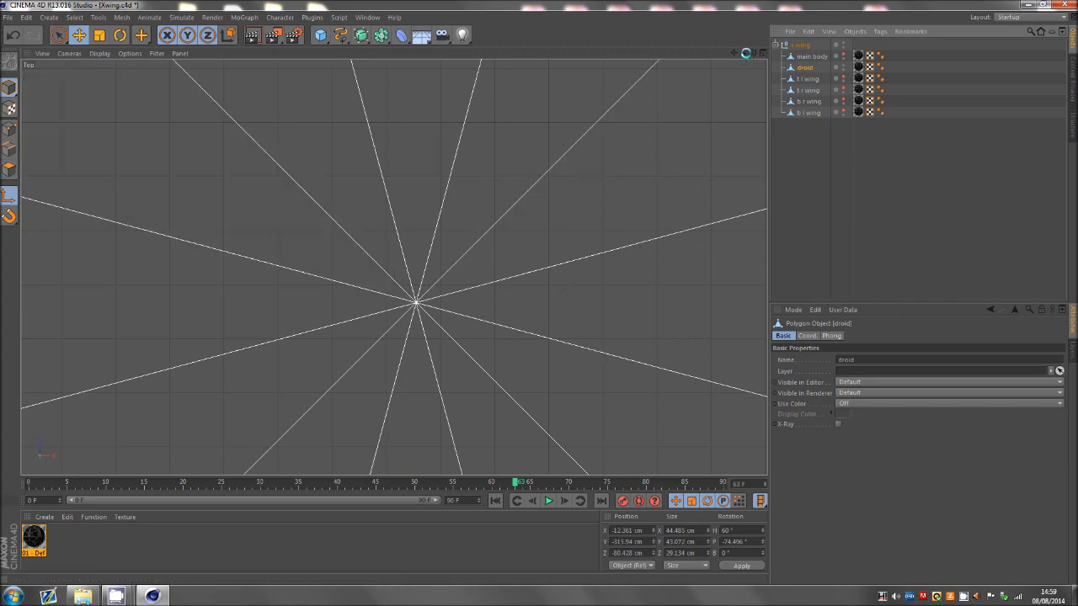
- Reset the droid axis's heading and pitch rotation to 0°
drag(746, 53, 536, 297)
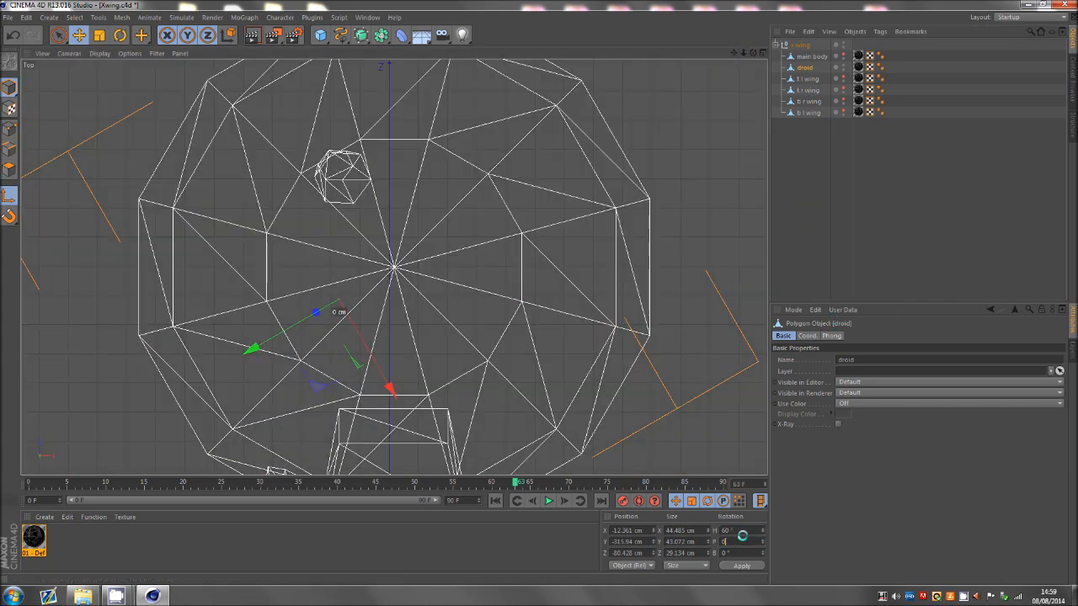
text(0)
key(Return)
scroll(360, 246, up, 3)
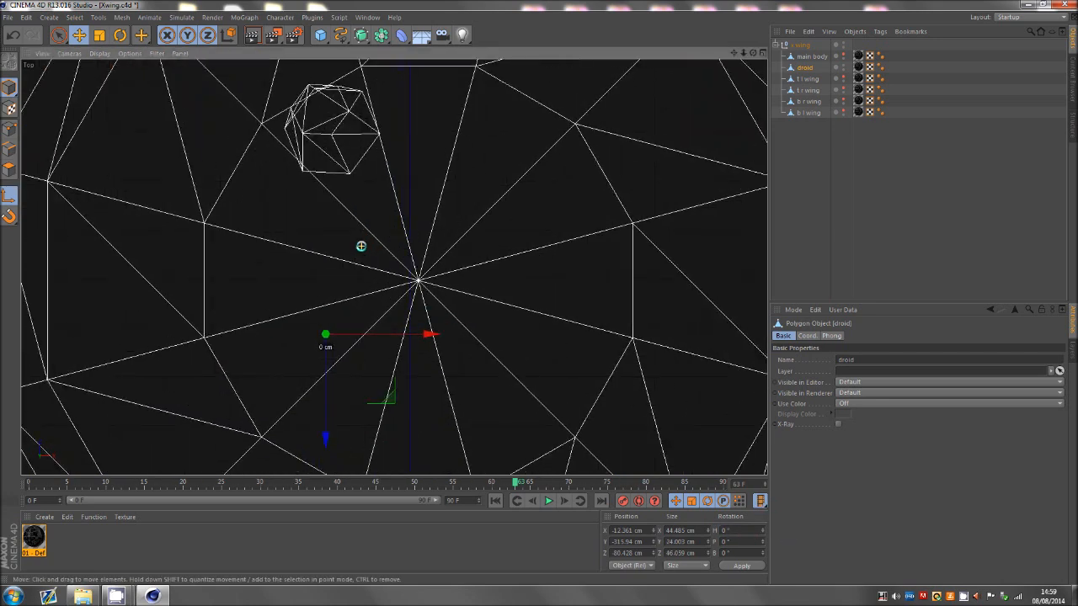
- Move the droid's axis exactly onto the dome's central vertex, at about X 1.26 cm and Z -88.29 cm
drag(357, 305, 433, 269)
scroll(431, 273, up, 4)
scroll(417, 290, up, 9)
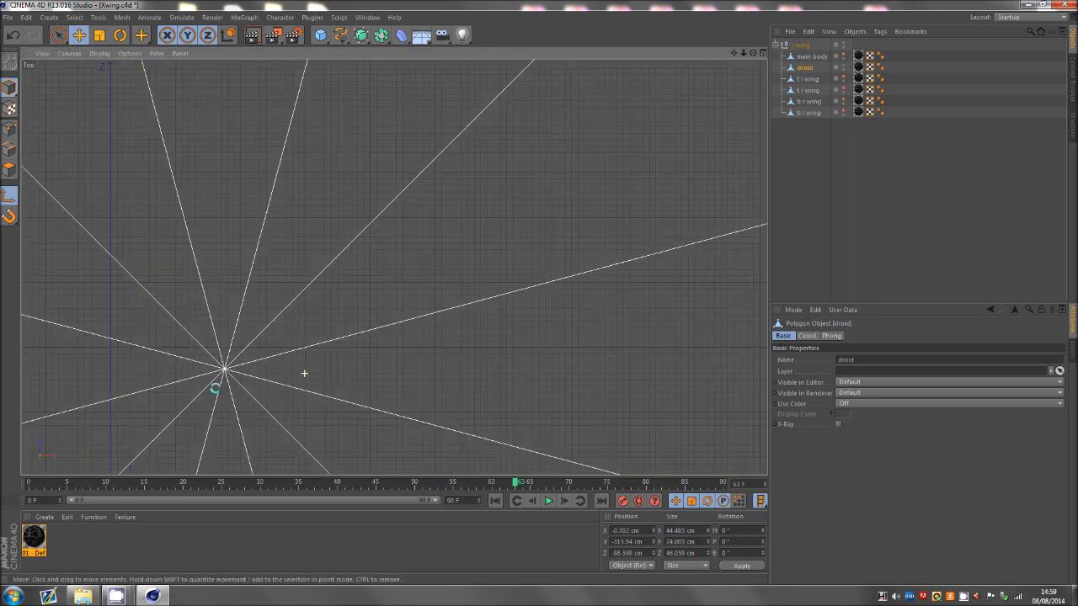
drag(122, 468, 402, 230)
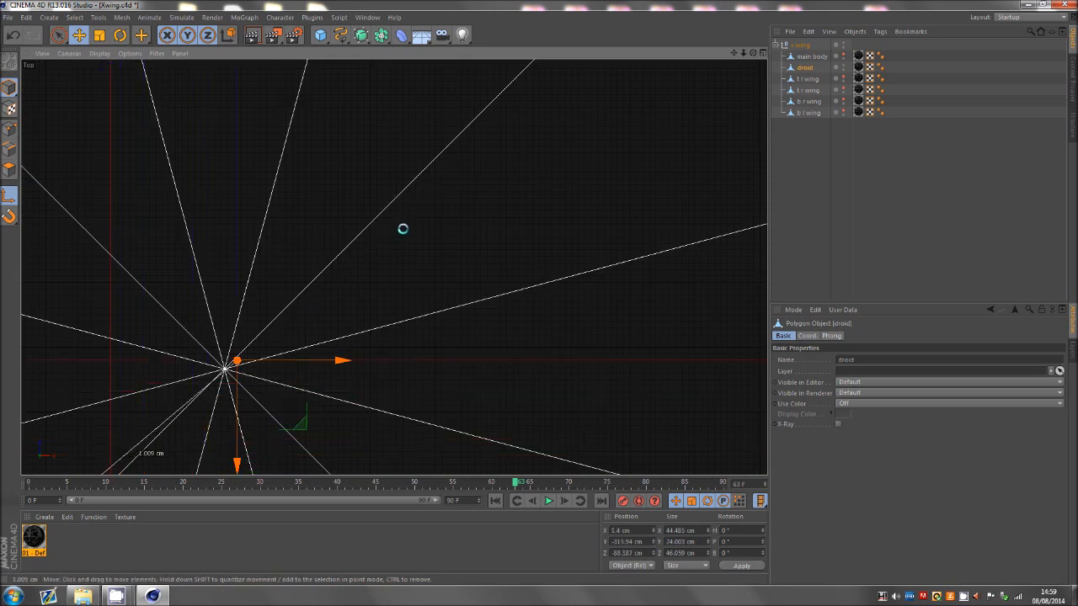
scroll(156, 387, up, 5)
scroll(294, 298, up, 2)
scroll(379, 345, up, 2)
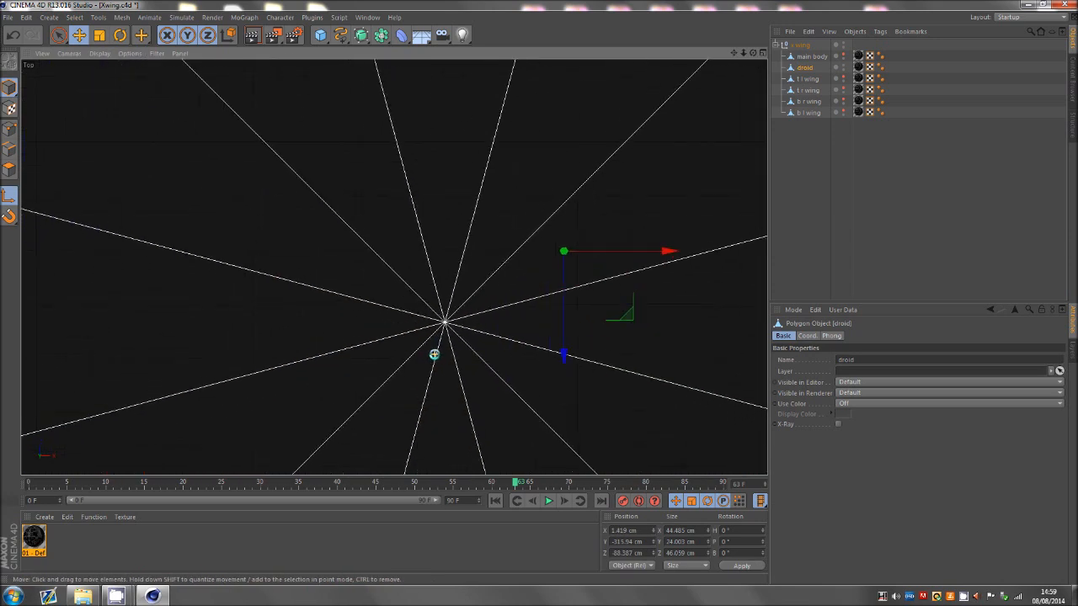
drag(530, 274, 414, 344)
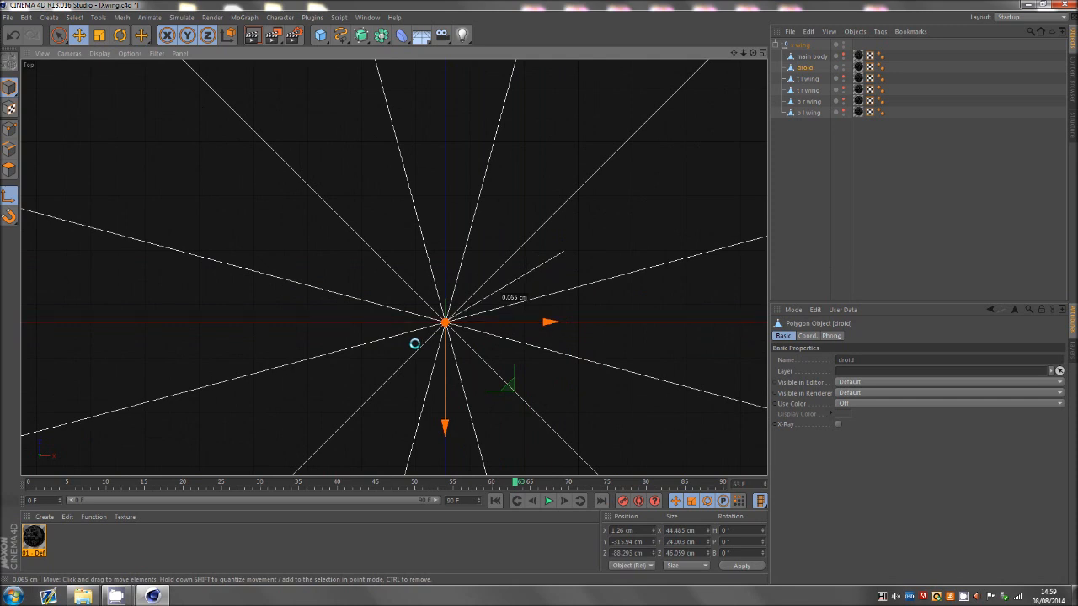
- Deselect the droid and return from the enlarged top view to the four-view layout
click(786, 113)
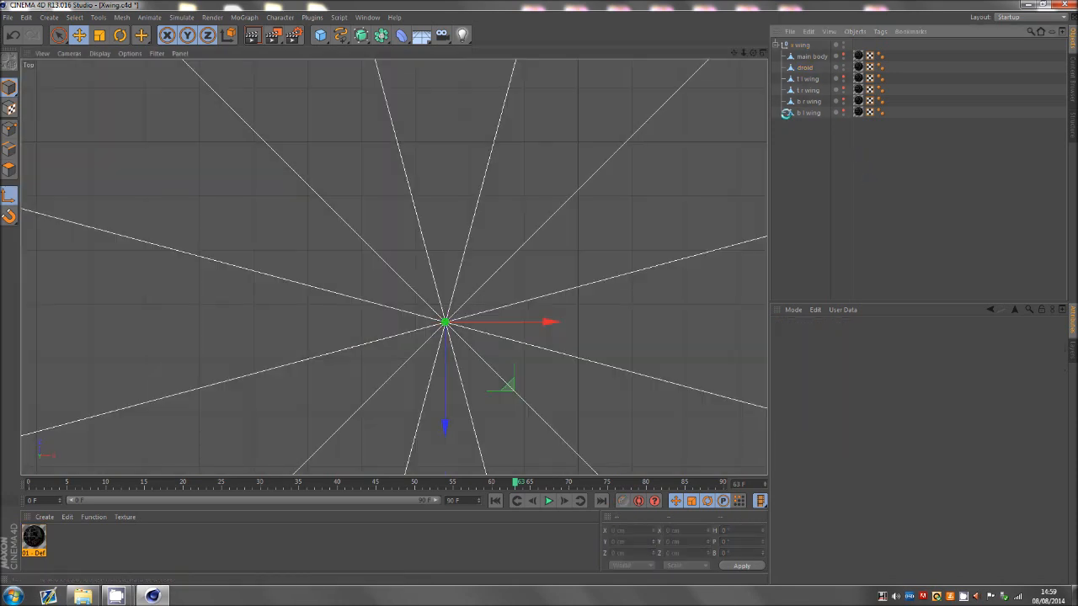
drag(744, 53, 541, 292)
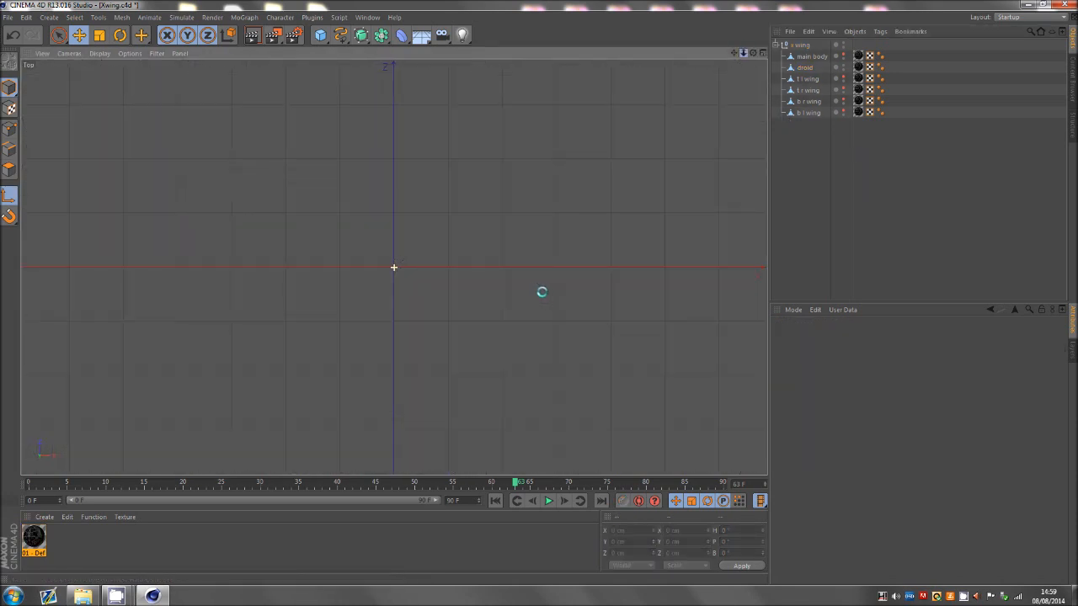
drag(743, 53, 539, 291)
middle_click(539, 292)
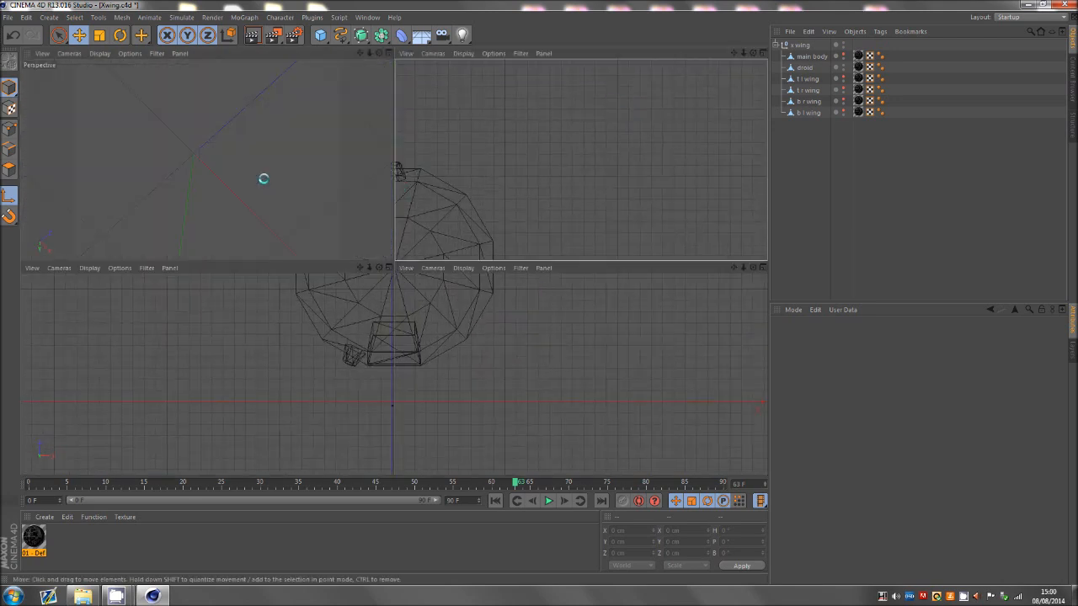
- Test the droid dome's spin by rotating it about its heading axis in the perspective view, and undo the rotation
middle_click(173, 168)
drag(753, 52, 539, 292)
click(806, 68)
scroll(356, 197, up, 2)
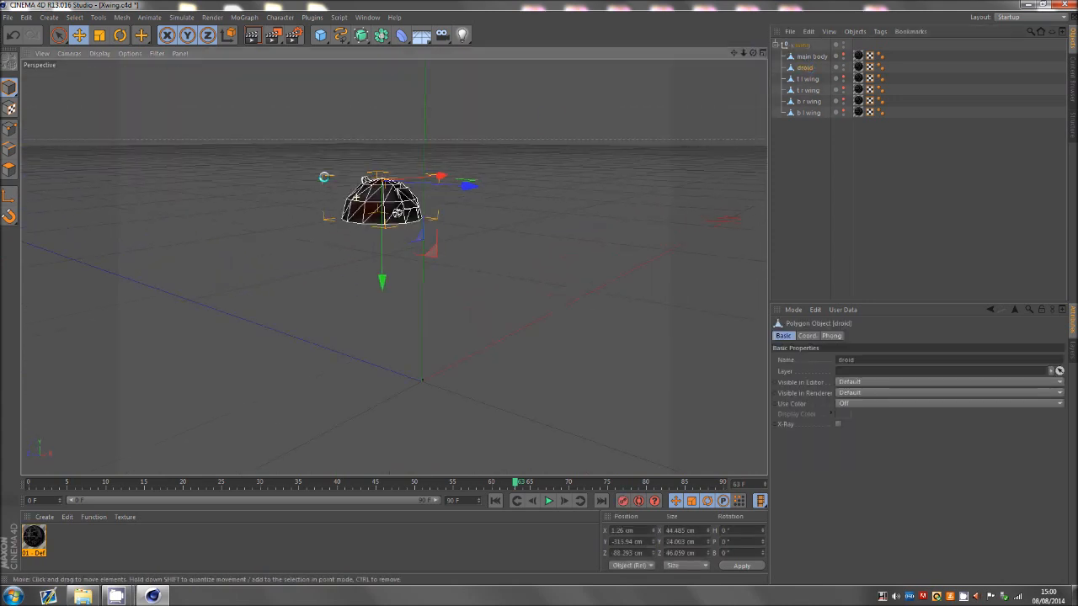
click(121, 35)
drag(404, 188, 142, 288)
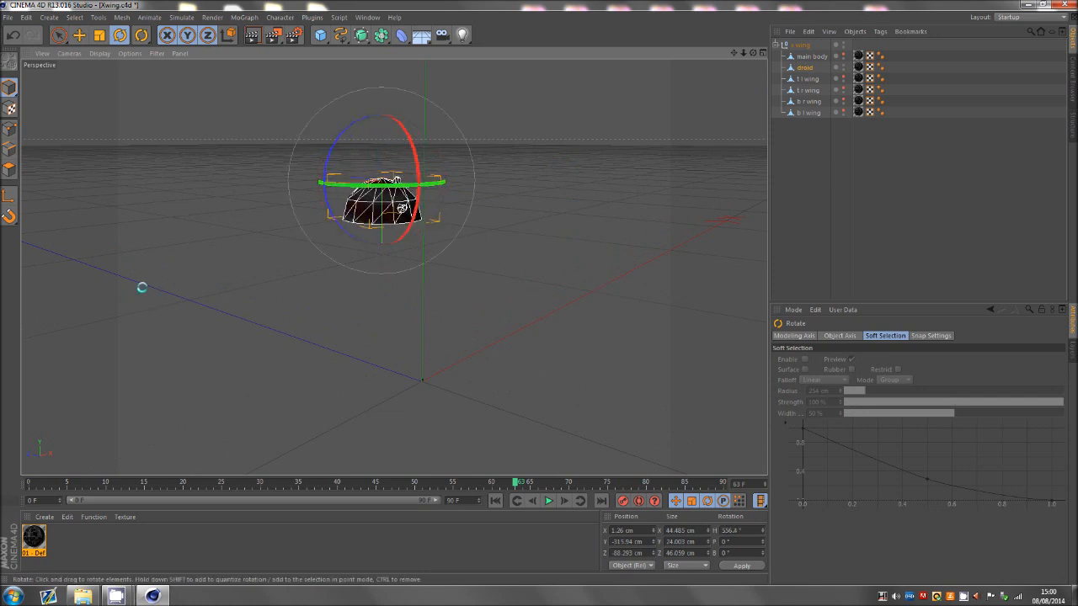
key(ctrl+z)
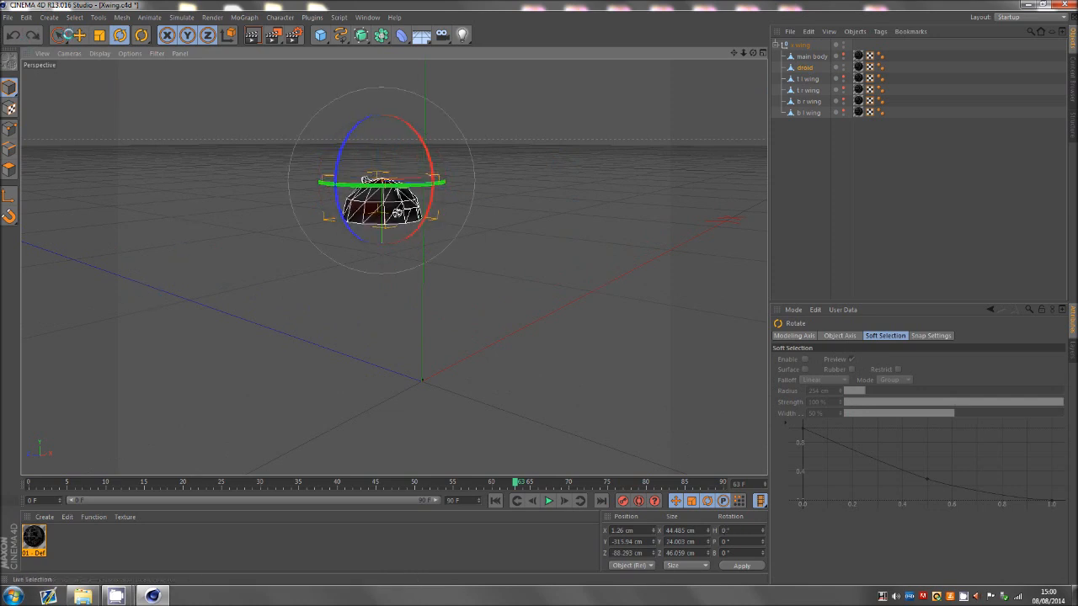
- Move the droid's axis down along Y to the dome's flat base in the front view and deselect the droid
click(78, 36)
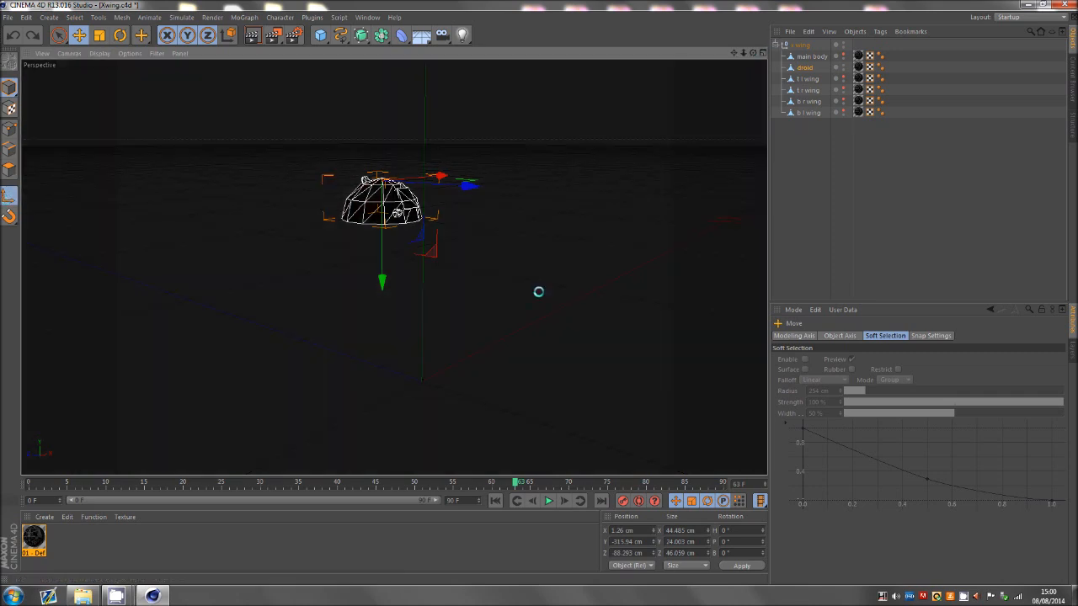
alt+drag(539, 292, 496, 176)
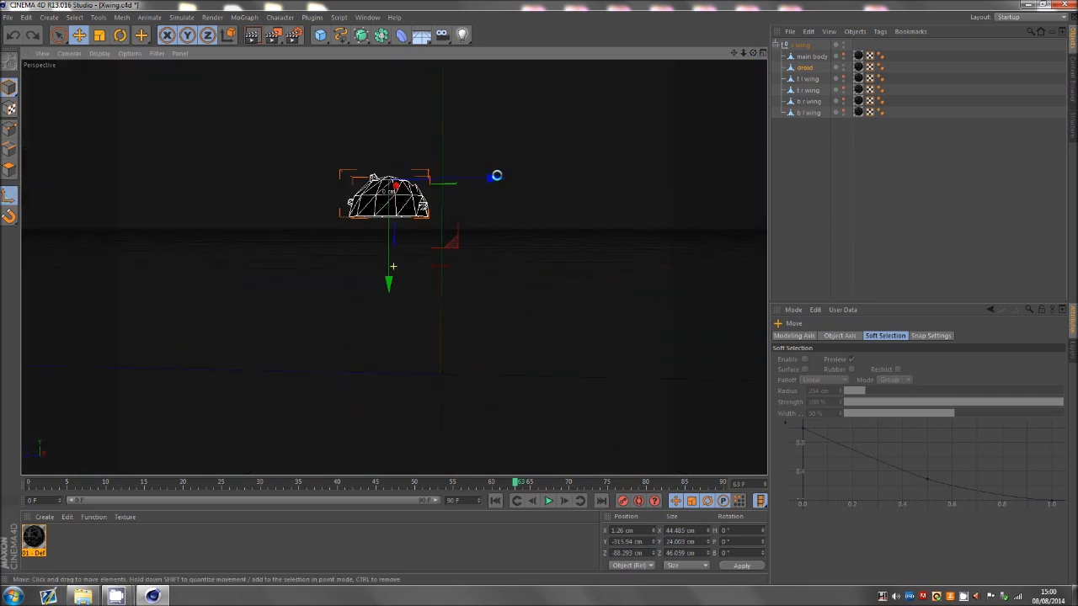
middle_click(489, 219)
middle_click(512, 356)
scroll(361, 211, up, 3)
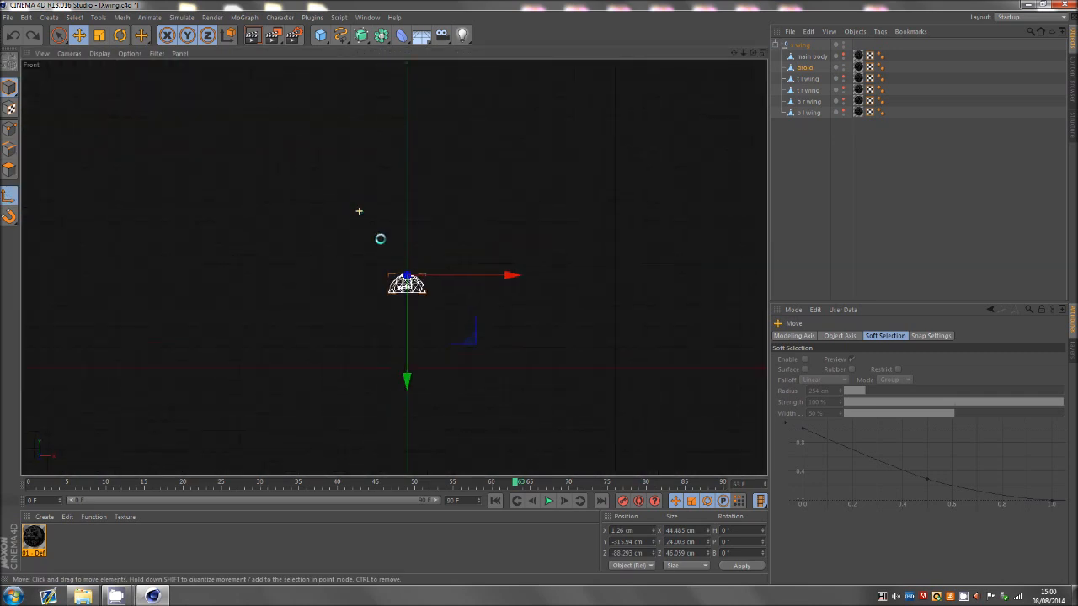
scroll(423, 365, up, 5)
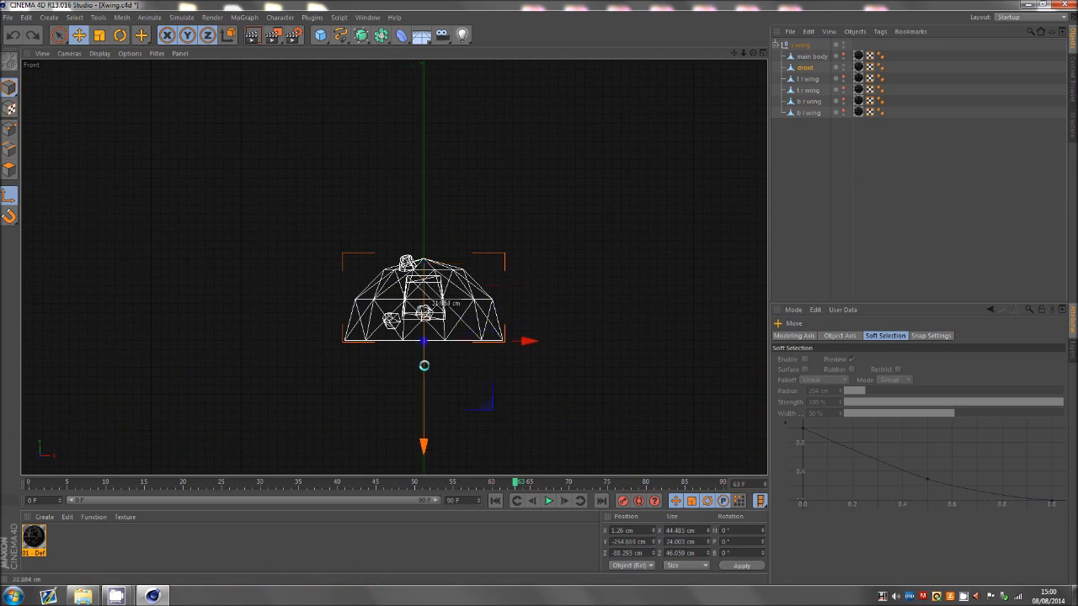
middle_click(188, 248)
middle_click(193, 168)
drag(539, 292, 539, 292)
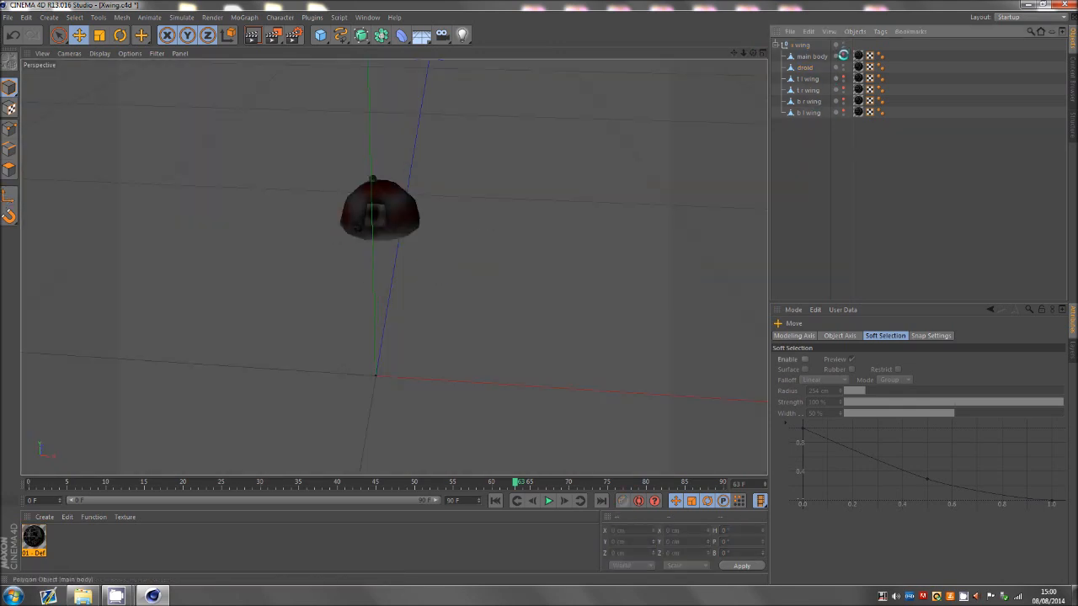
- Make the main body and all four wings visible in the editor again and collapse the x wing hierarchy
click(842, 56)
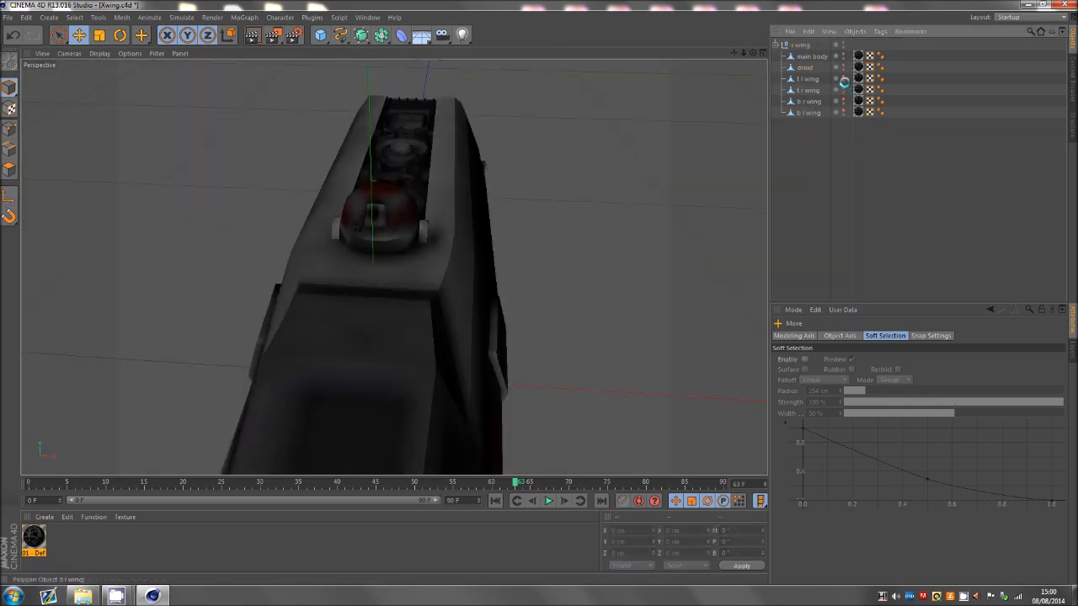
drag(843, 90, 845, 115)
scroll(452, 233, down, 3)
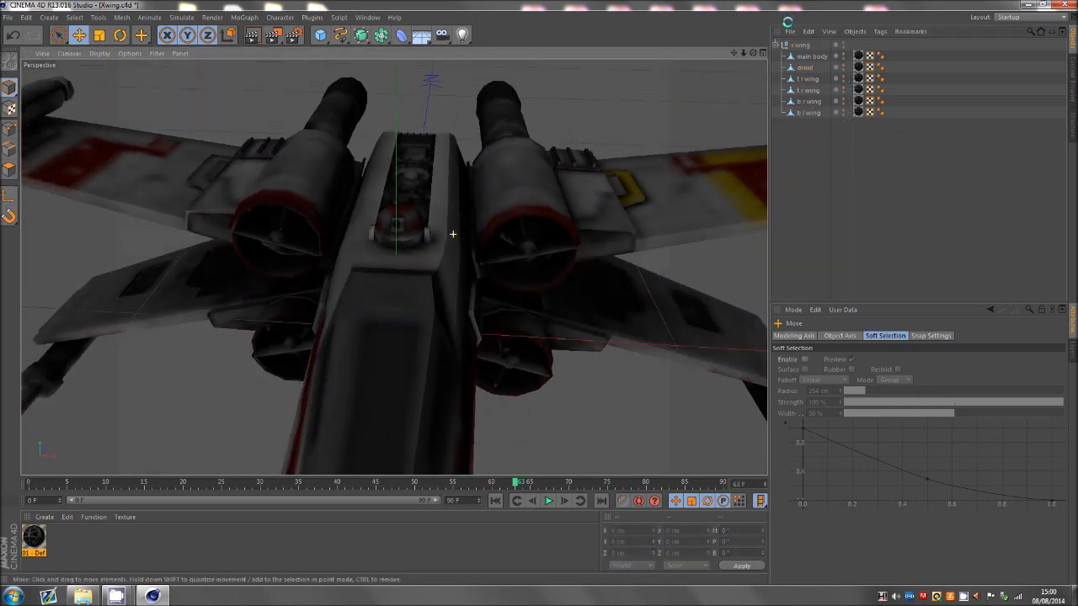
click(775, 46)
scroll(452, 145, down, 8)
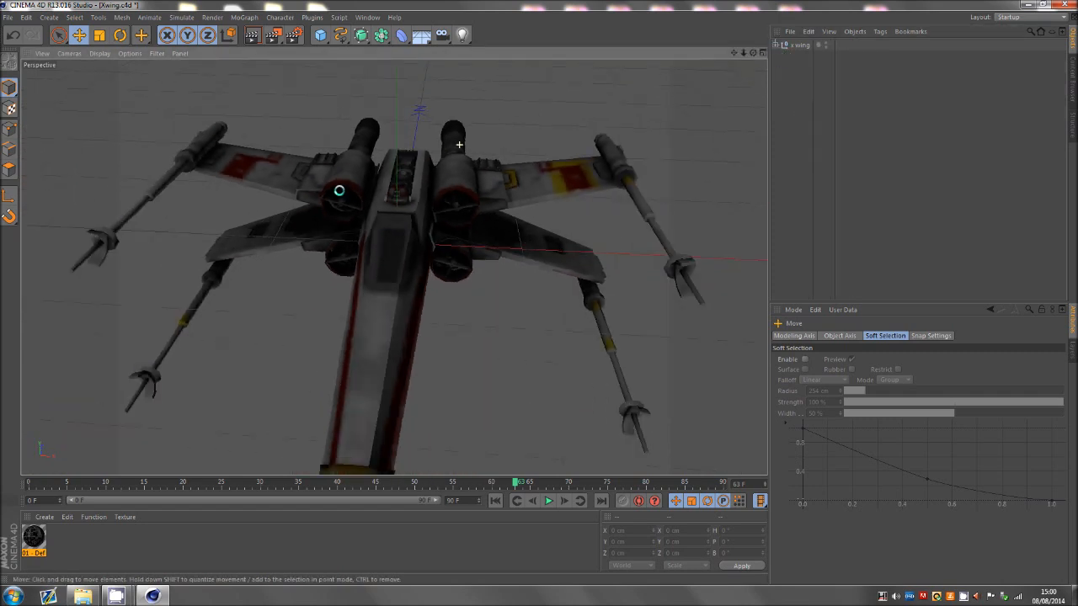
- Examine the assembled X-wing from several sides with the whole x wing group selected, and expand its hierarchy
alt+drag(539, 289, 546, 228)
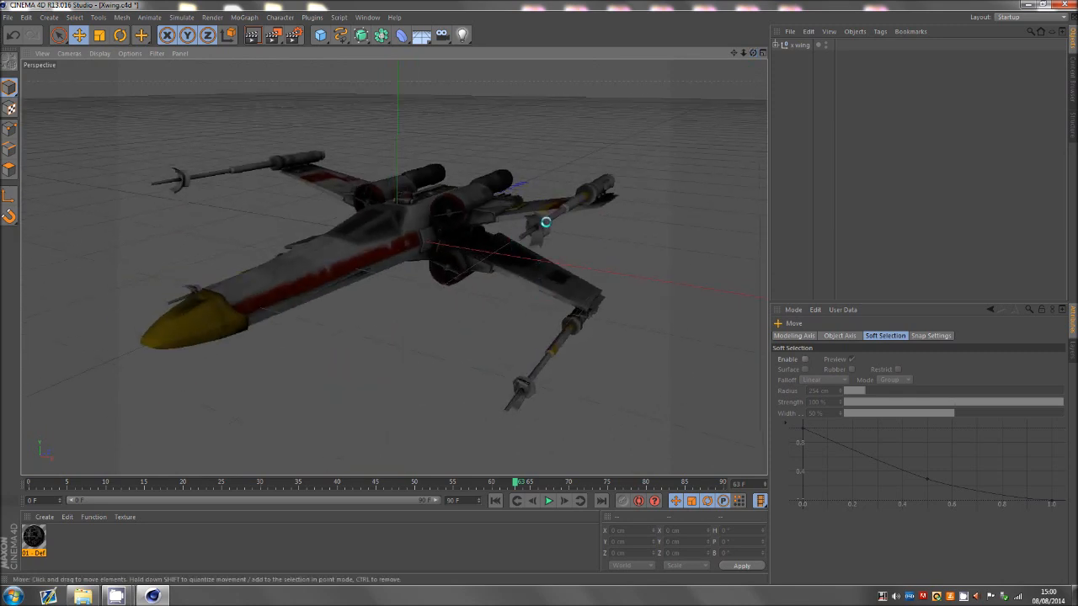
alt+drag(539, 291, 539, 291)
click(798, 48)
scroll(764, 100, down, 8)
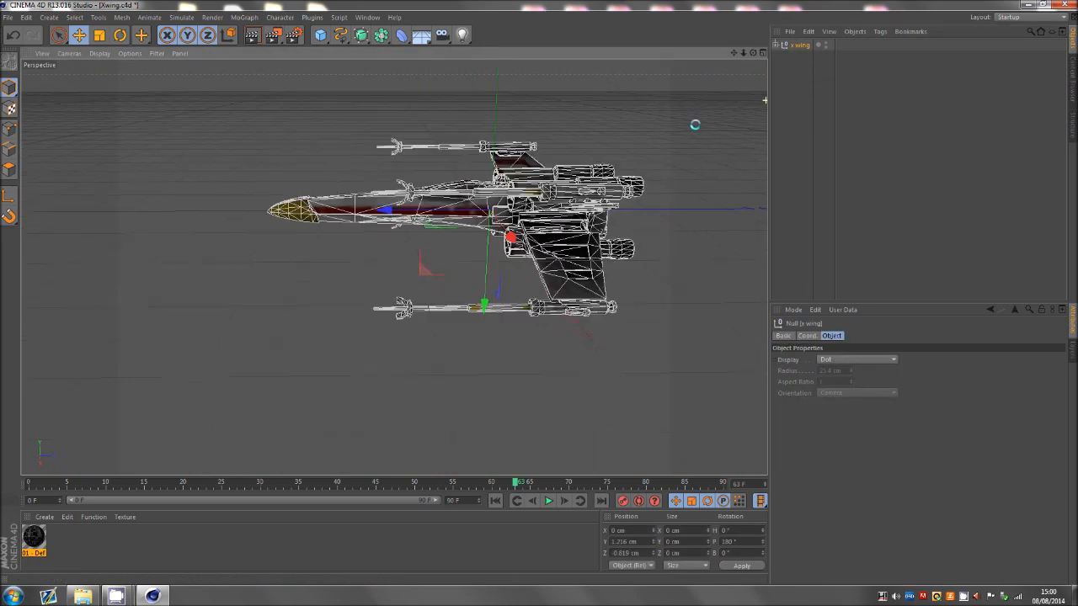
mouse_move(405, 201)
mouse_down()
mouse_move(286, 210)
mouse_move(556, 208)
mouse_move(422, 210)
mouse_up()
scroll(579, 135, up, 6)
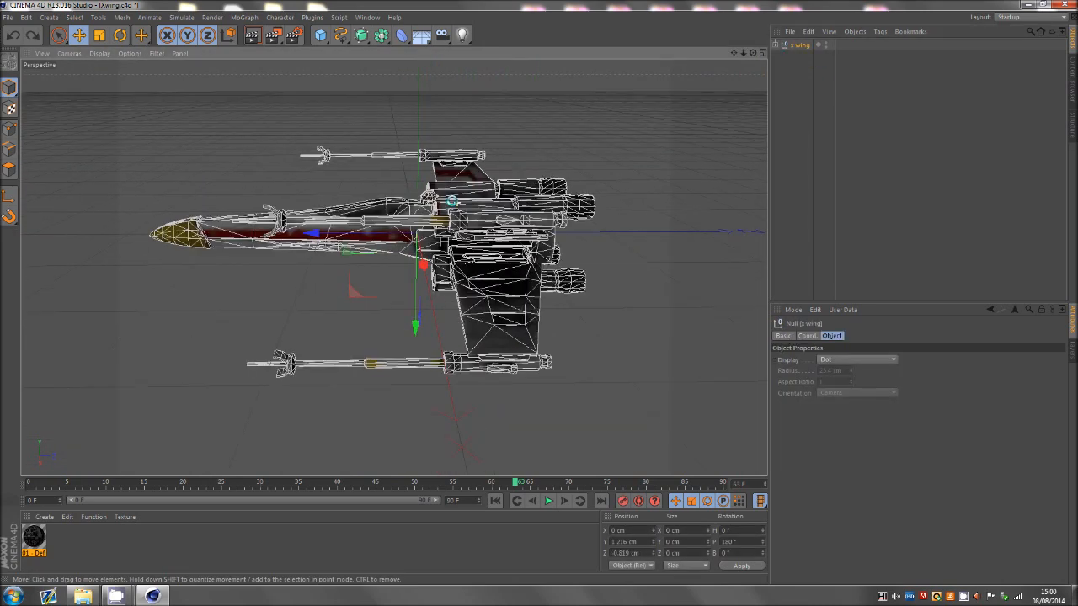
click(777, 45)
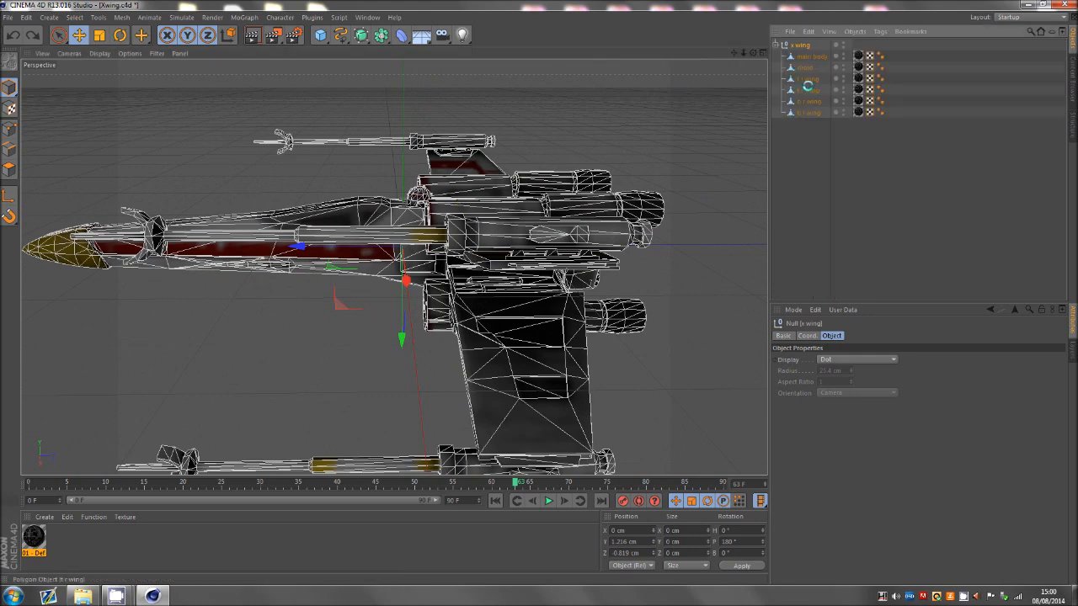
- Select the t r wing on its own and the whole x wing group in turn to compare part and group selection
click(807, 89)
drag(754, 53, 537, 291)
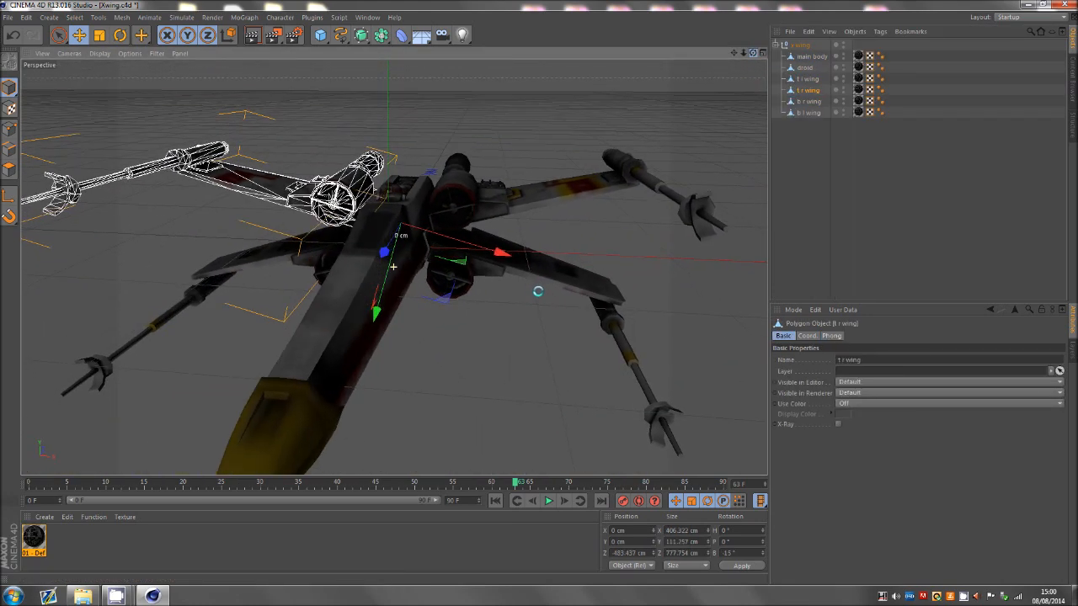
click(792, 47)
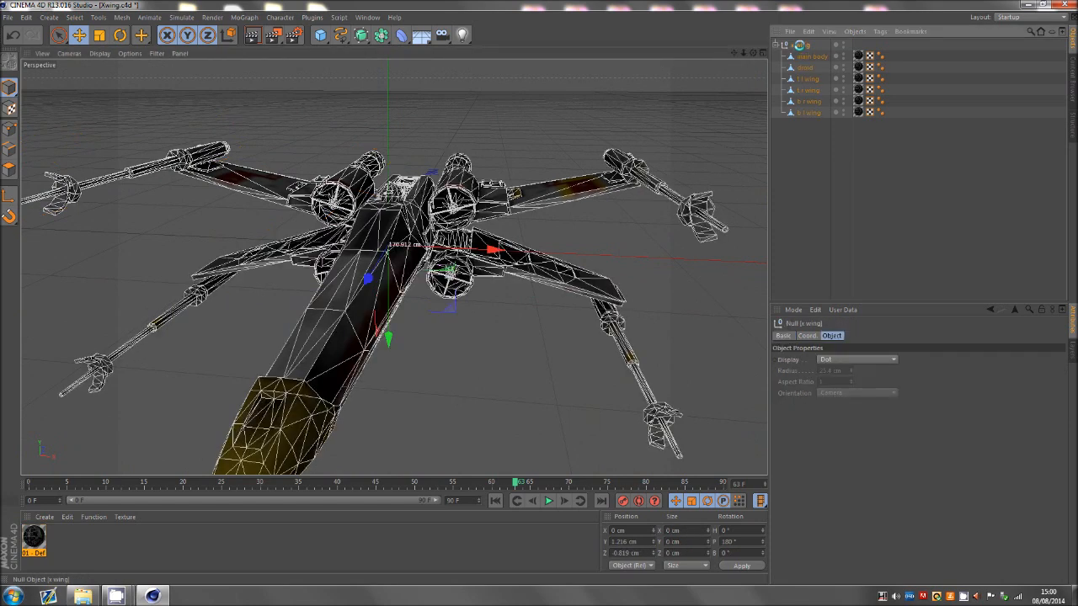
click(704, 160)
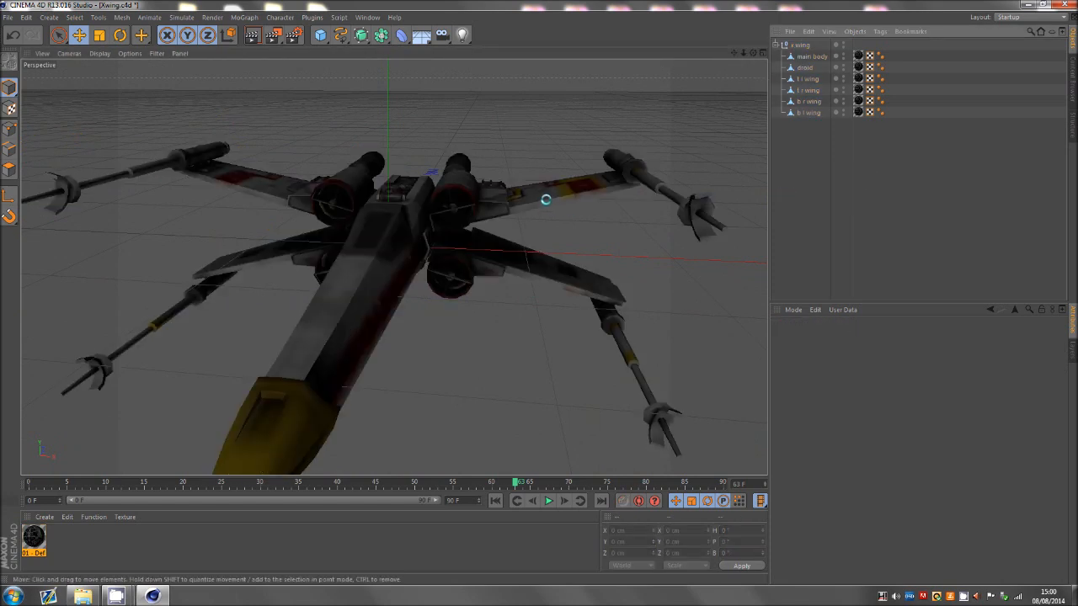
click(802, 90)
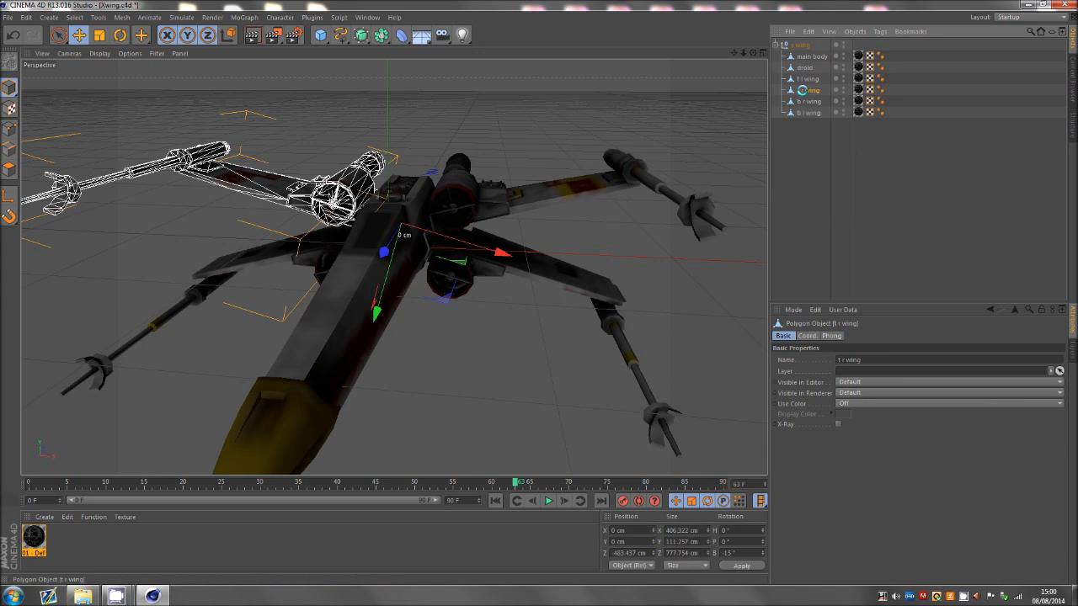
click(809, 156)
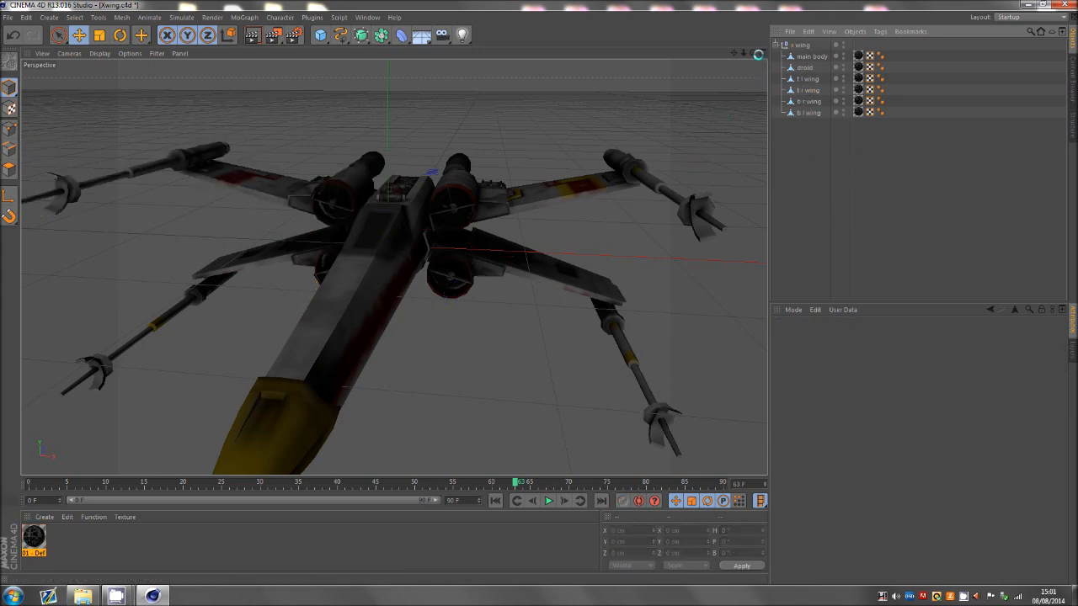
- Inspect the main body and the t l wing as separate parts, close up and within the complete ship
drag(753, 54, 299, 207)
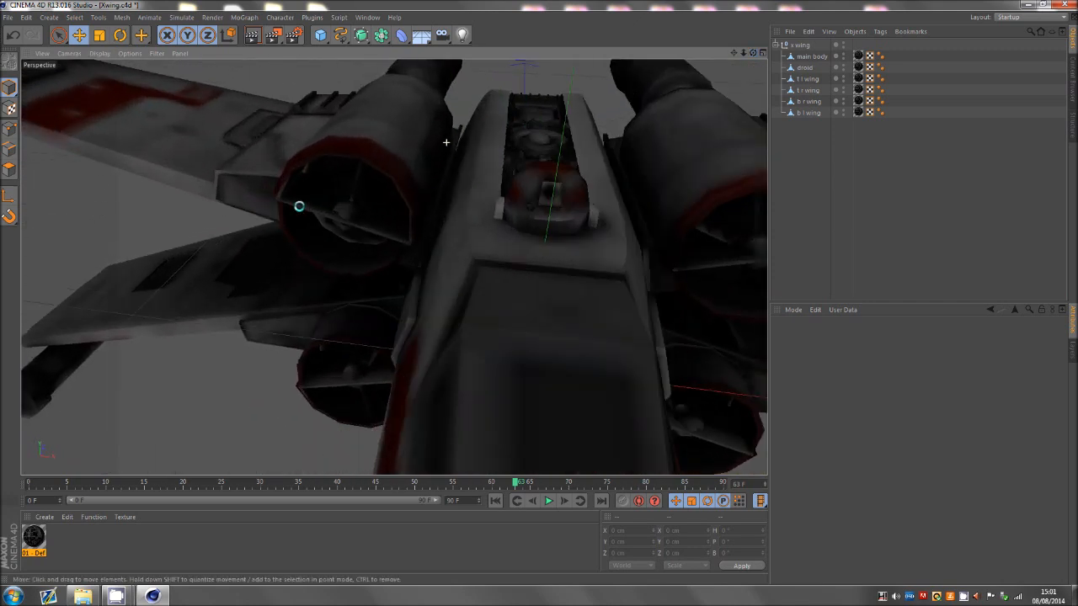
click(804, 56)
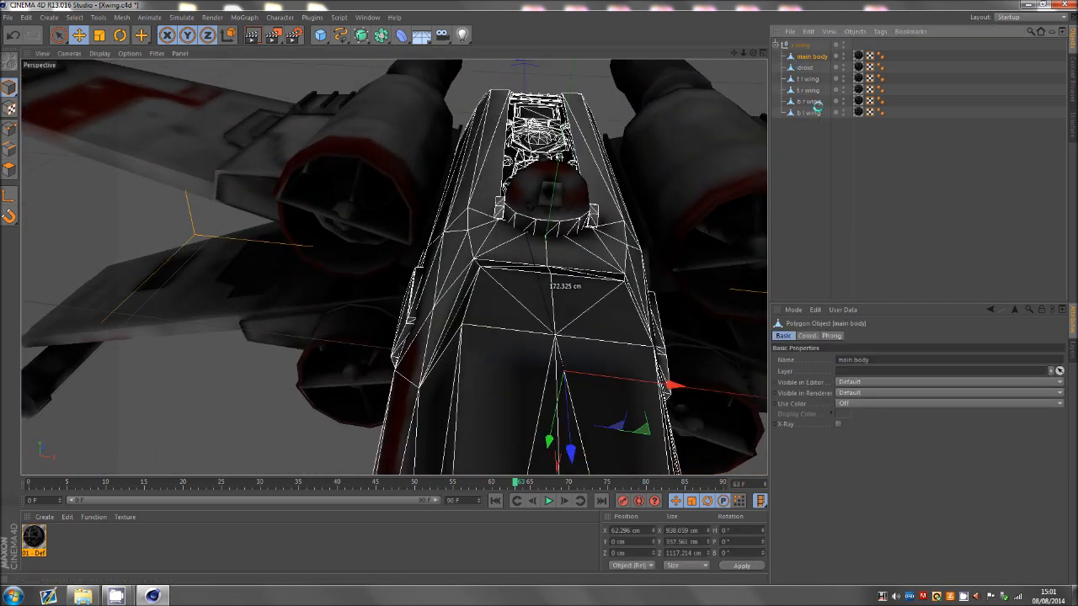
click(807, 79)
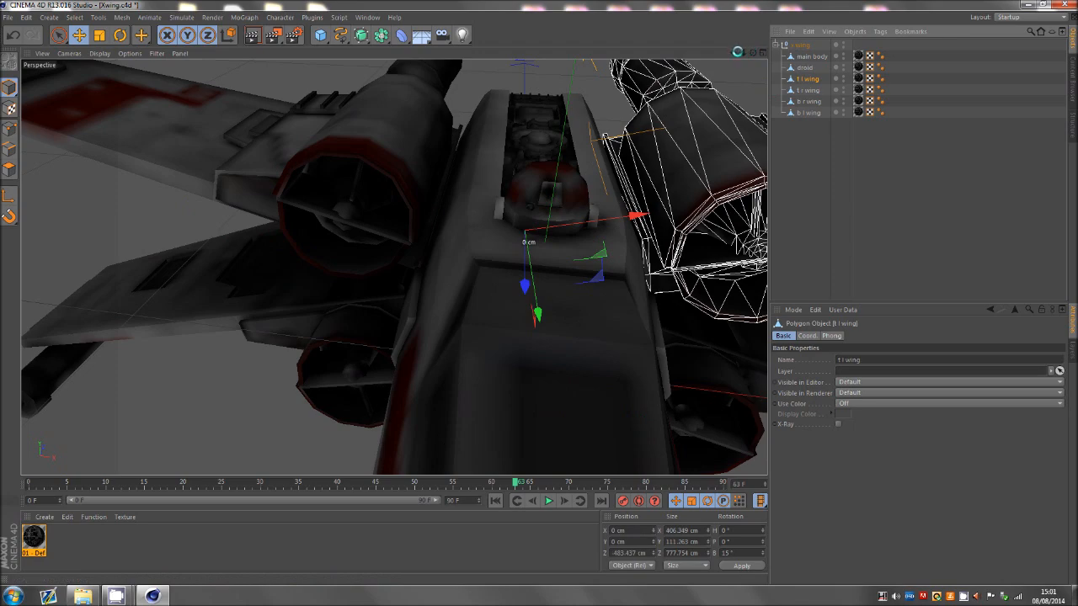
drag(735, 52, 542, 61)
drag(754, 53, 673, 206)
click(623, 172)
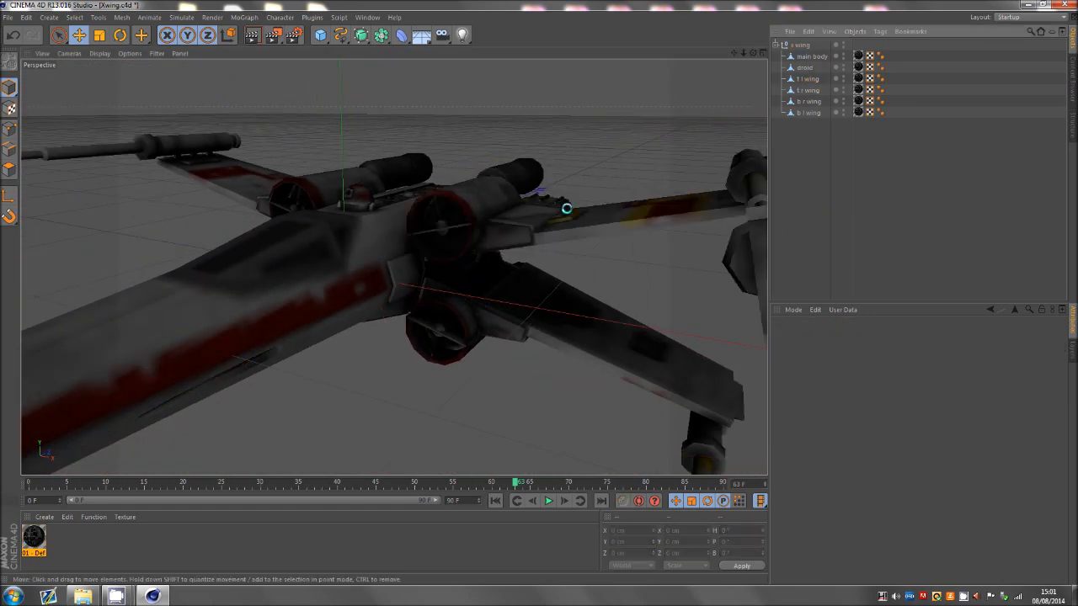
drag(743, 53, 539, 261)
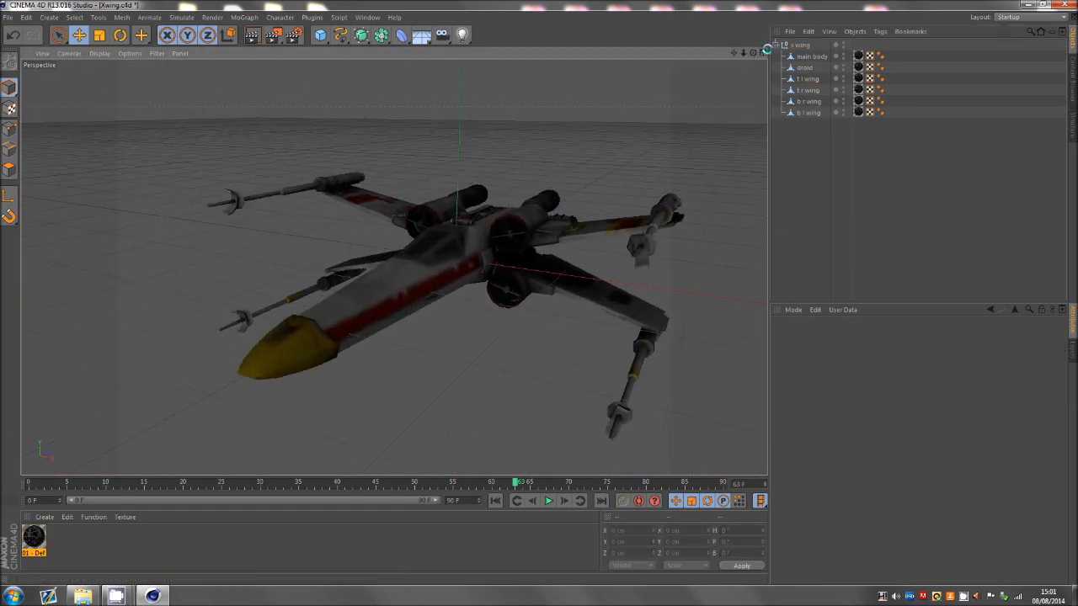
drag(752, 53, 539, 291)
- Collapse the x wing hierarchy, frame the ship from the front at an angle and add a camera
click(777, 44)
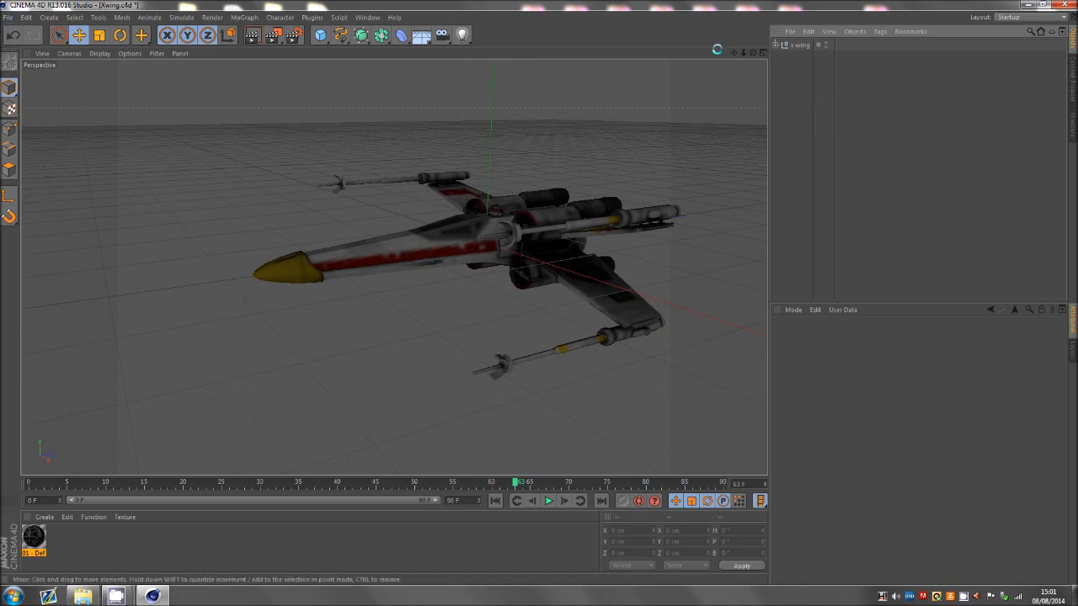
drag(753, 53, 538, 292)
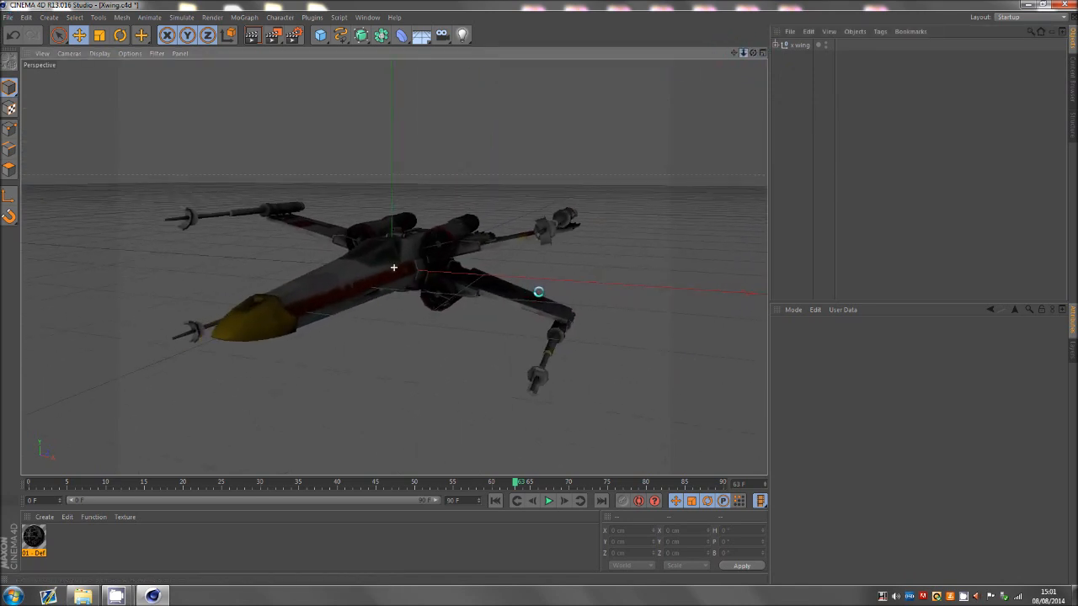
drag(443, 35, 468, 45)
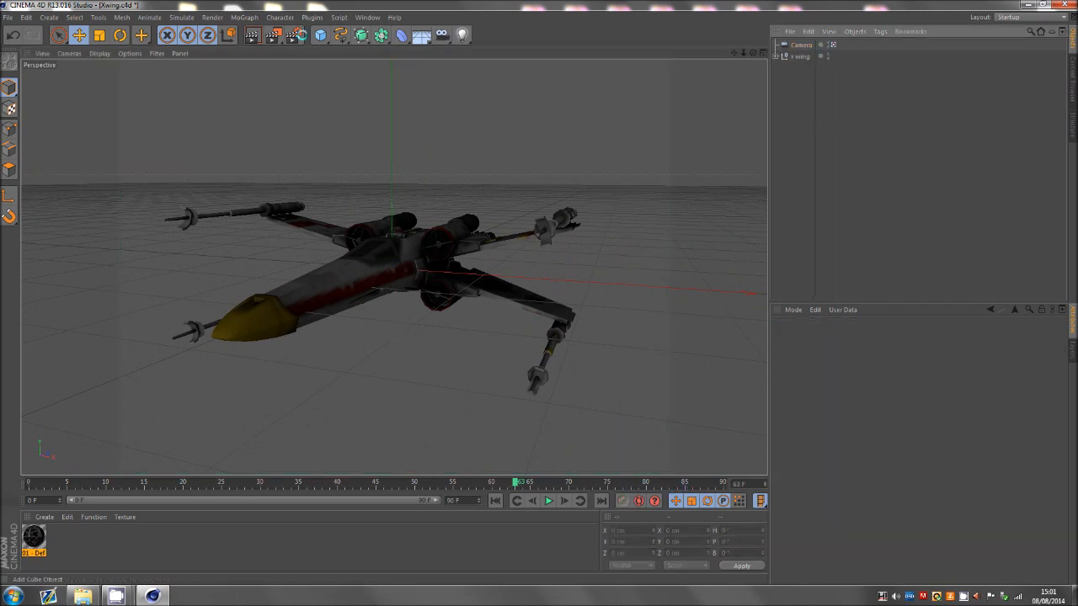
- Set the render output size to 800 × 800 pixels and review the image save format settings
key(ctrl+b)
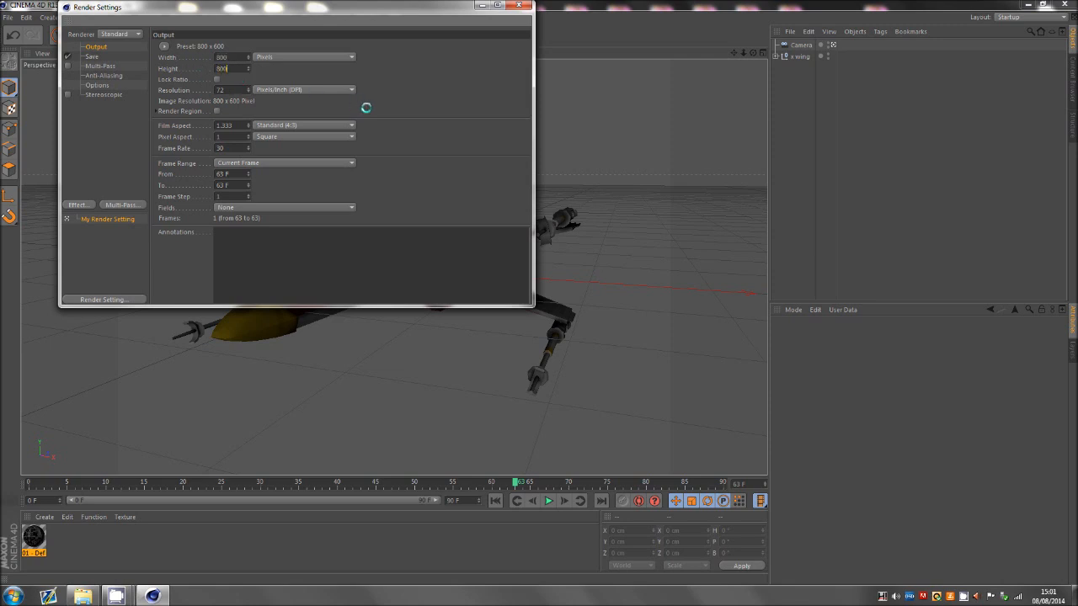
click(90, 55)
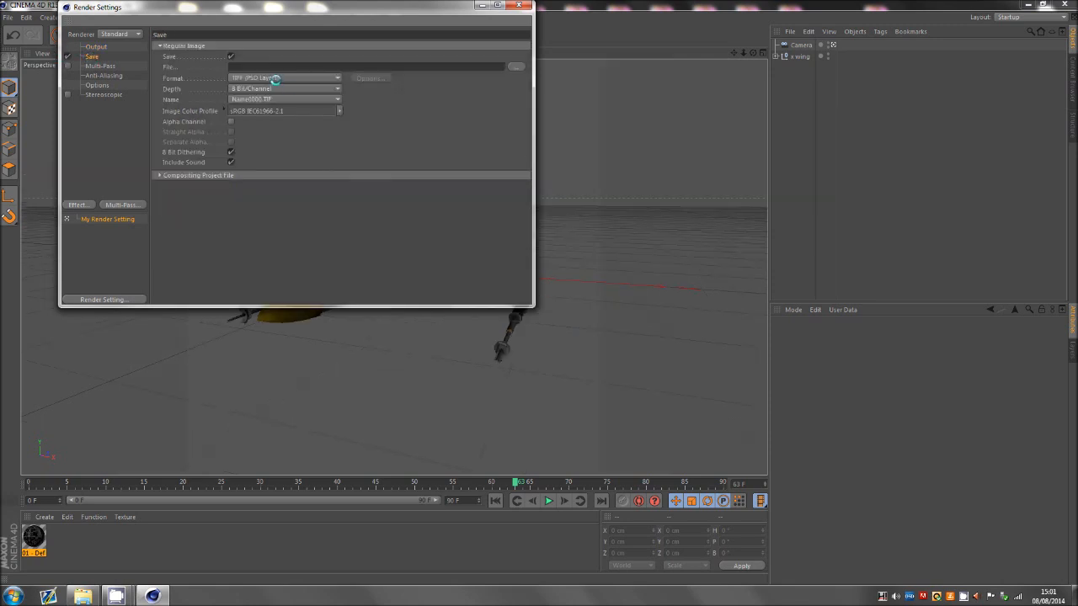
click(276, 80)
click(380, 109)
click(108, 46)
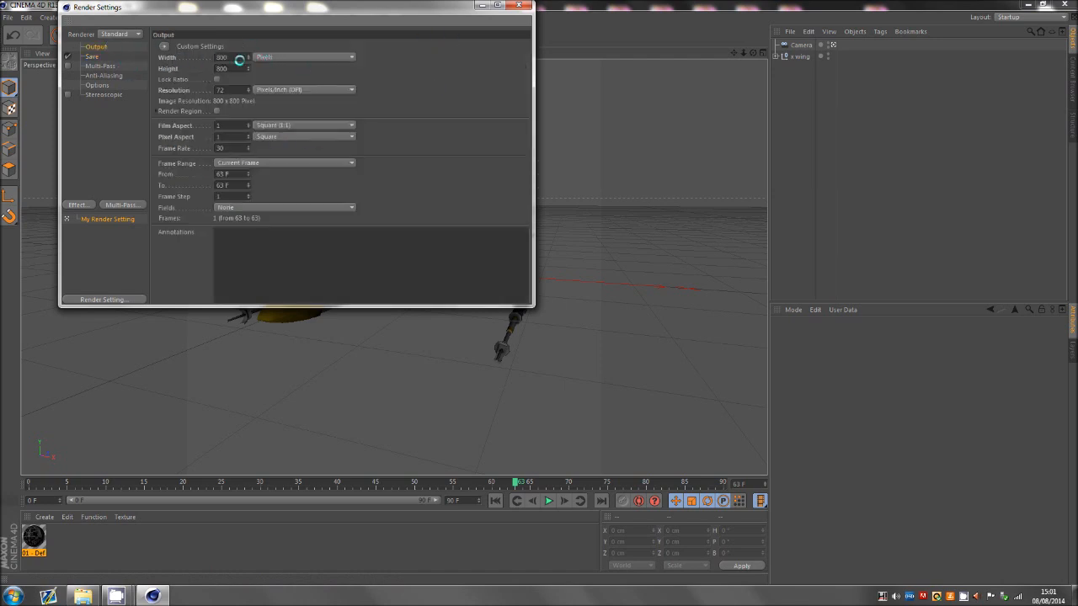
click(521, 6)
- Render the current frame to the Picture Viewer, enlarge the viewer to inspect the whole image and close it
click(273, 34)
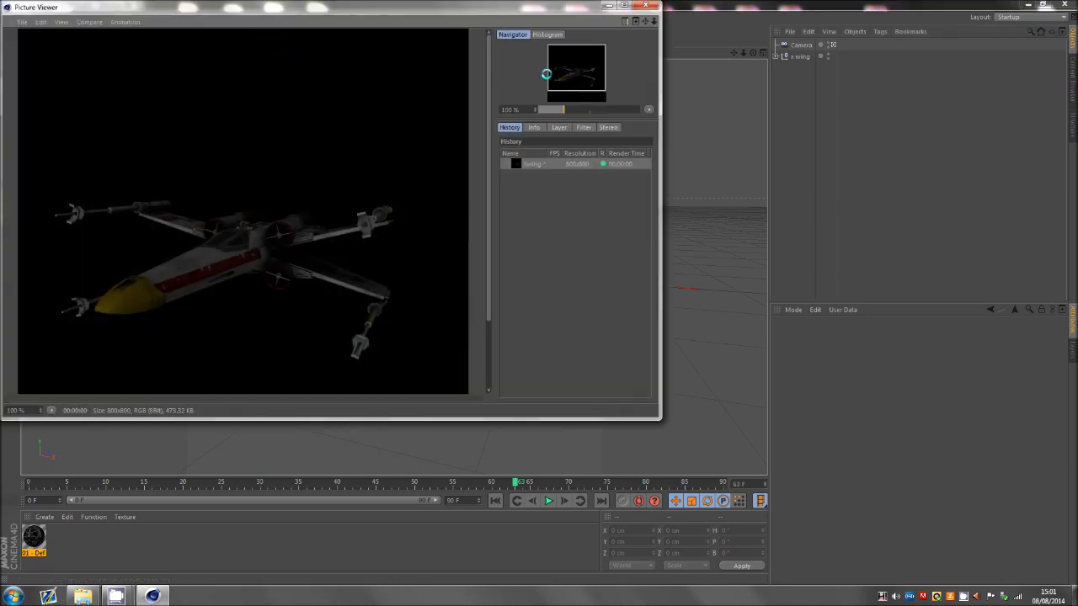
drag(665, 418, 912, 506)
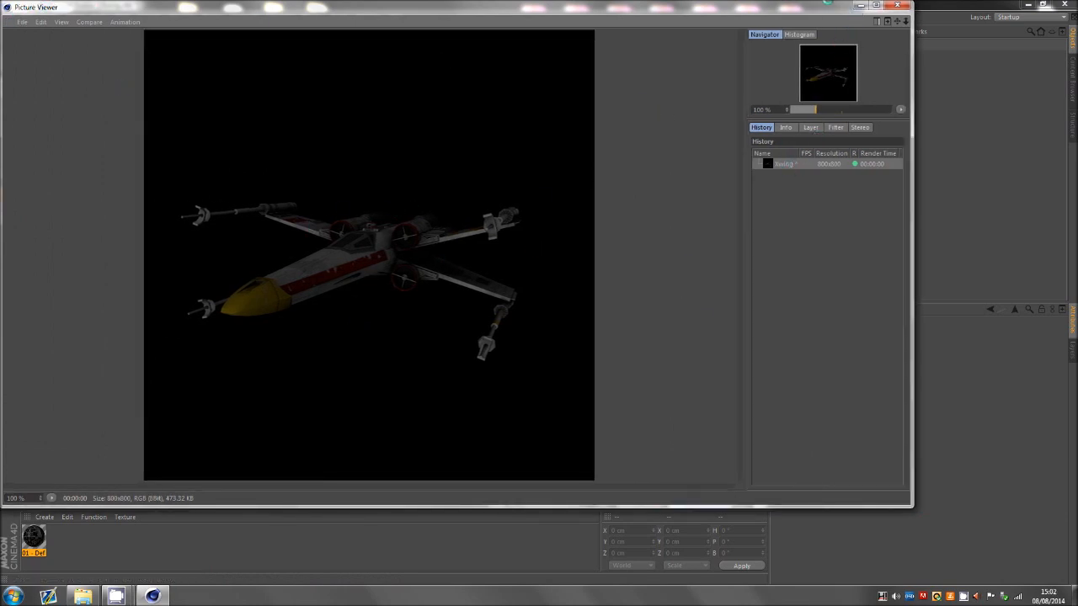
click(897, 6)
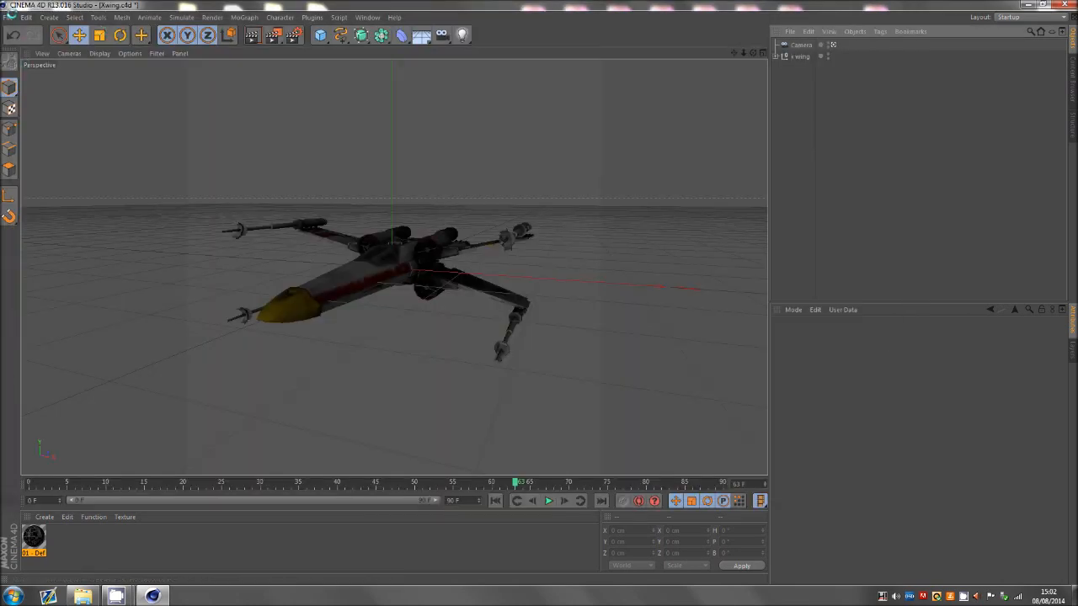
- Merge the scene containing the lights and a figure mesh from the Faex Editing > Cinema 4D documents folder into the X-wing project
click(11, 16)
click(38, 57)
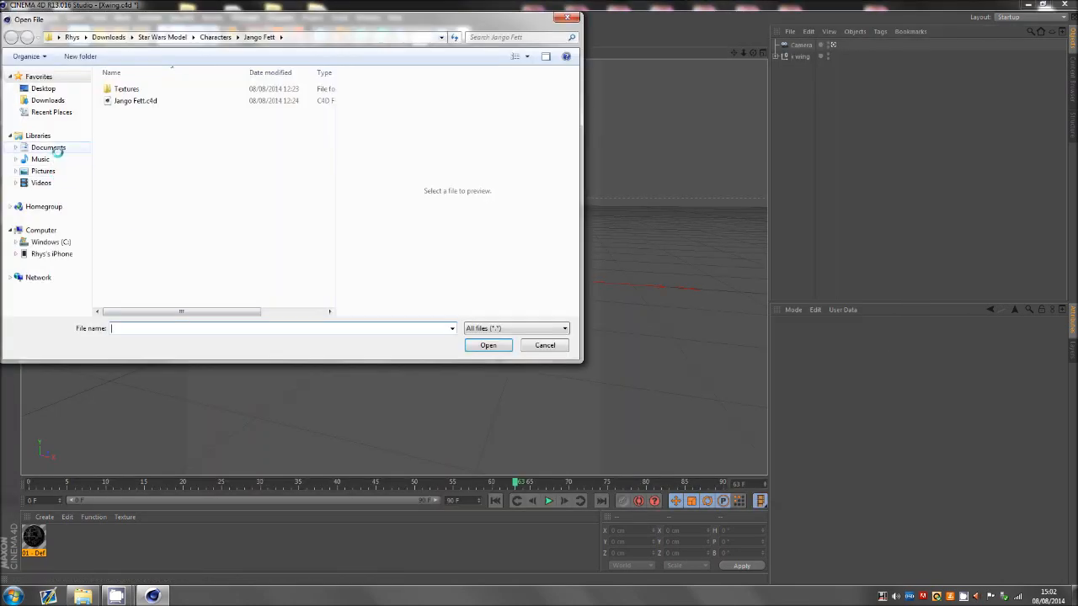
click(50, 147)
double_click(186, 239)
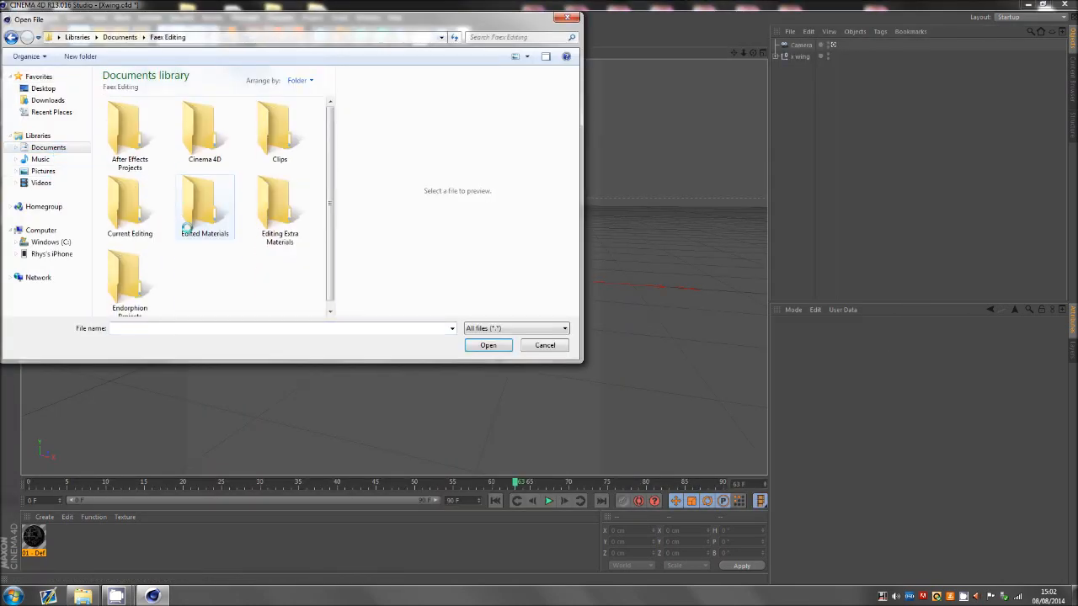
double_click(206, 142)
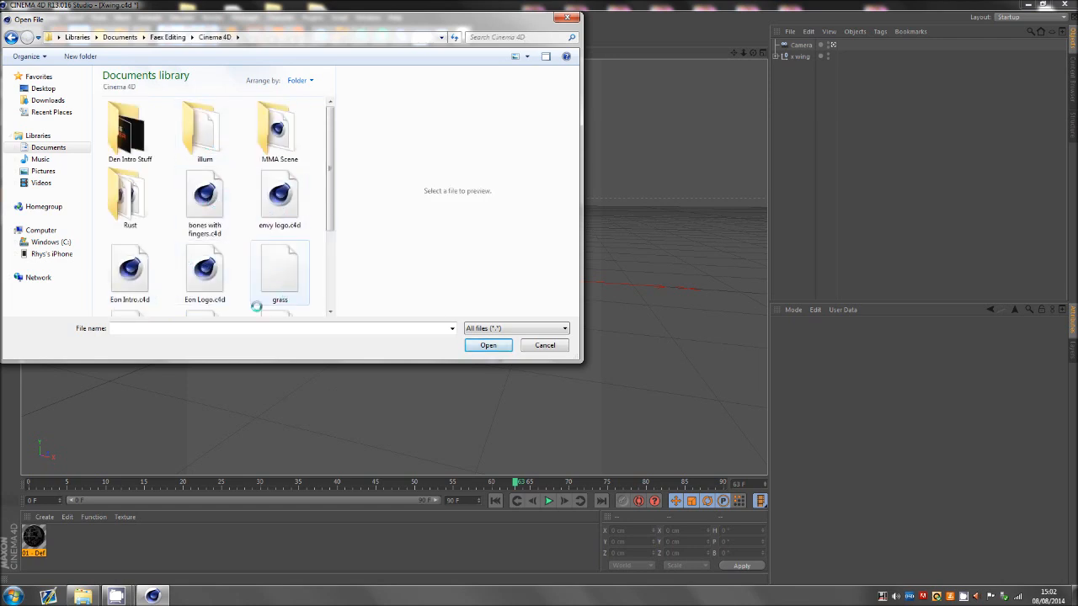
click(226, 308)
double_click(130, 273)
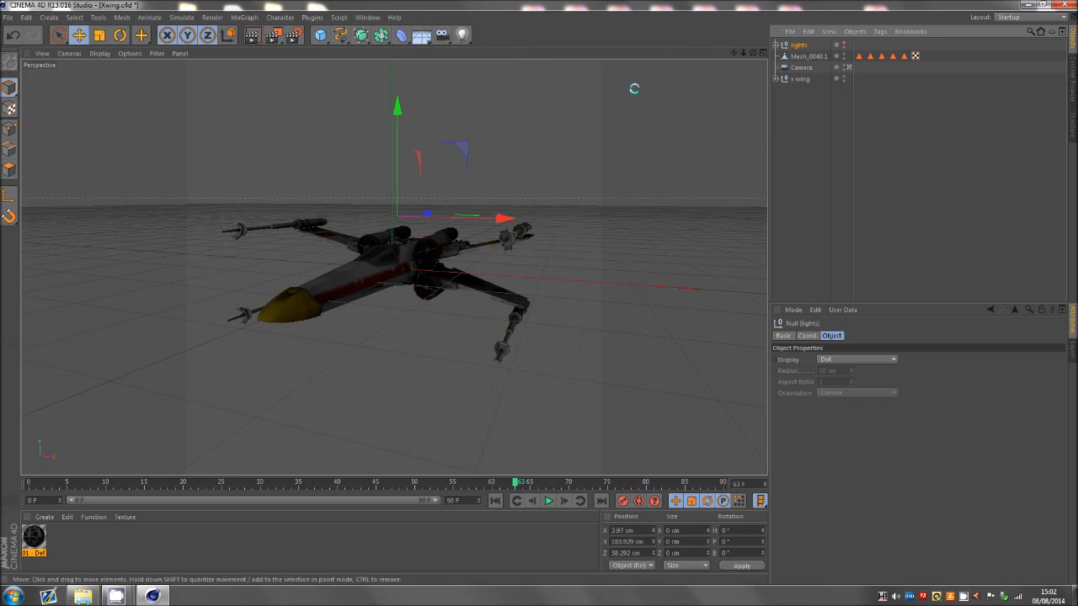
- Scale up the imported lights and figure mesh together in the front view and align them with the X-wing's centre
key(F5)
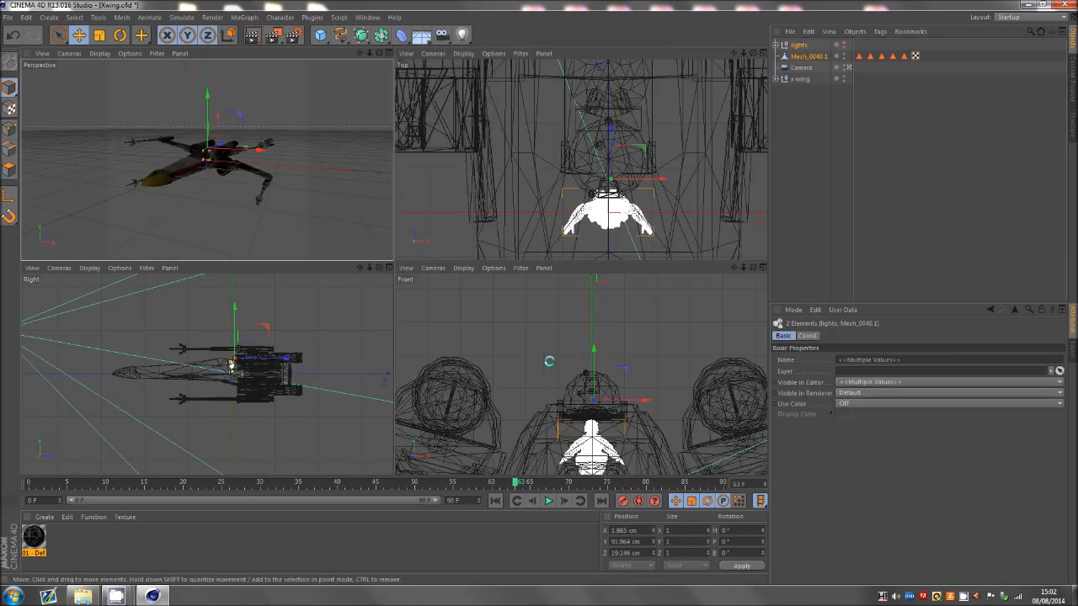
key(F4)
scroll(362, 257, down, 3)
click(99, 35)
scroll(261, 244, down, 4)
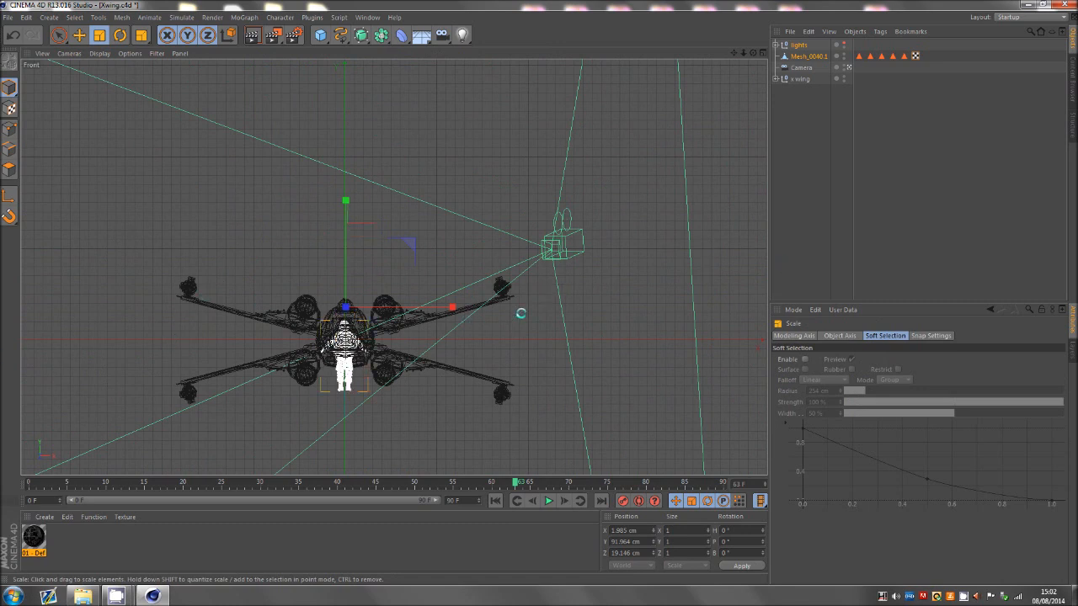
drag(521, 313, 349, 135)
click(77, 35)
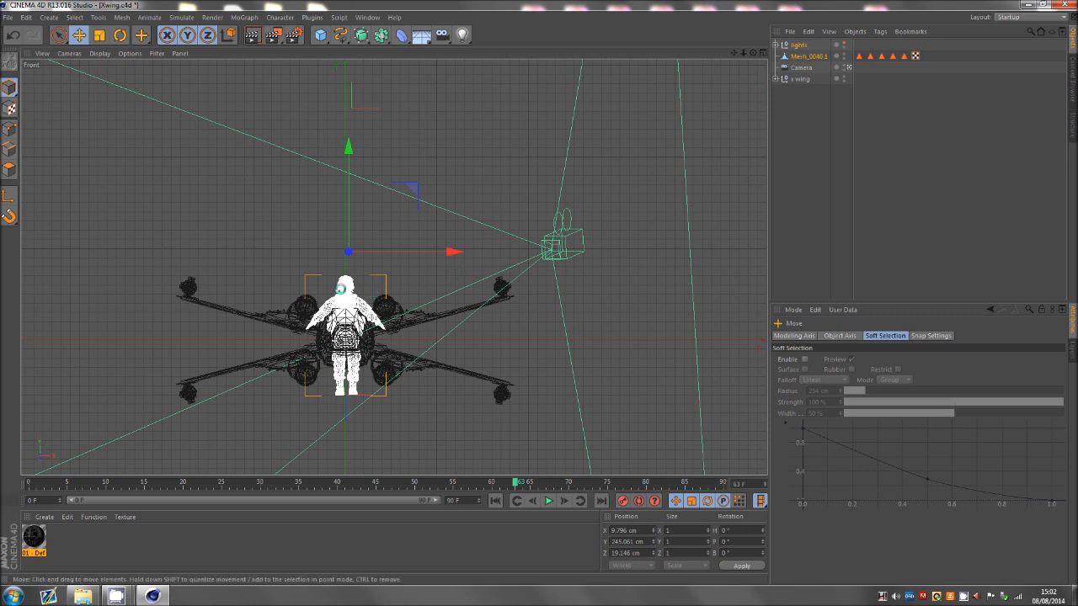
drag(385, 313, 381, 306)
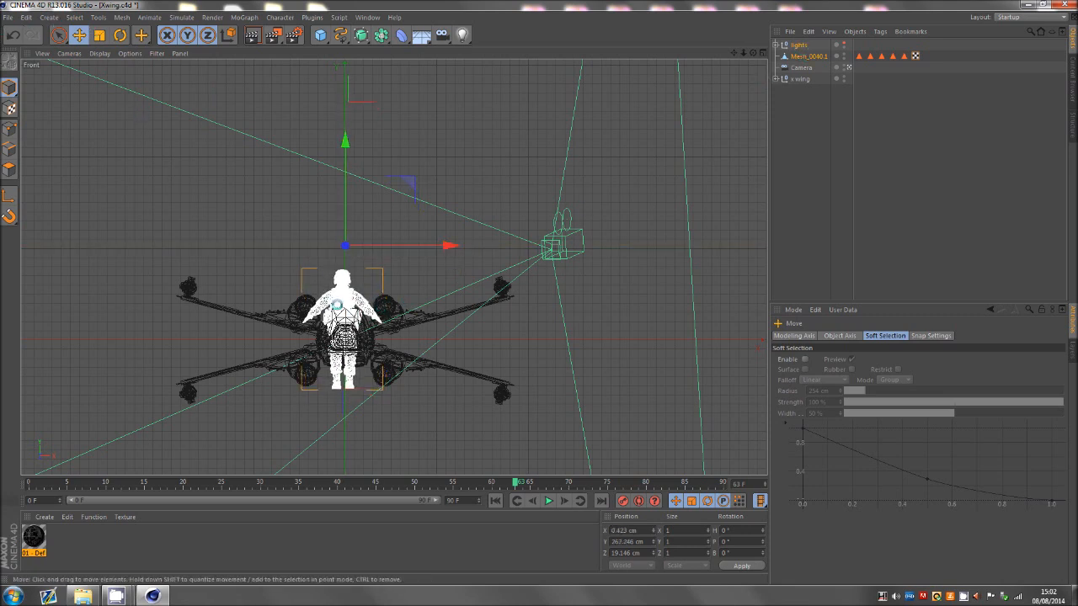
middle_click(340, 304)
middle_click(237, 156)
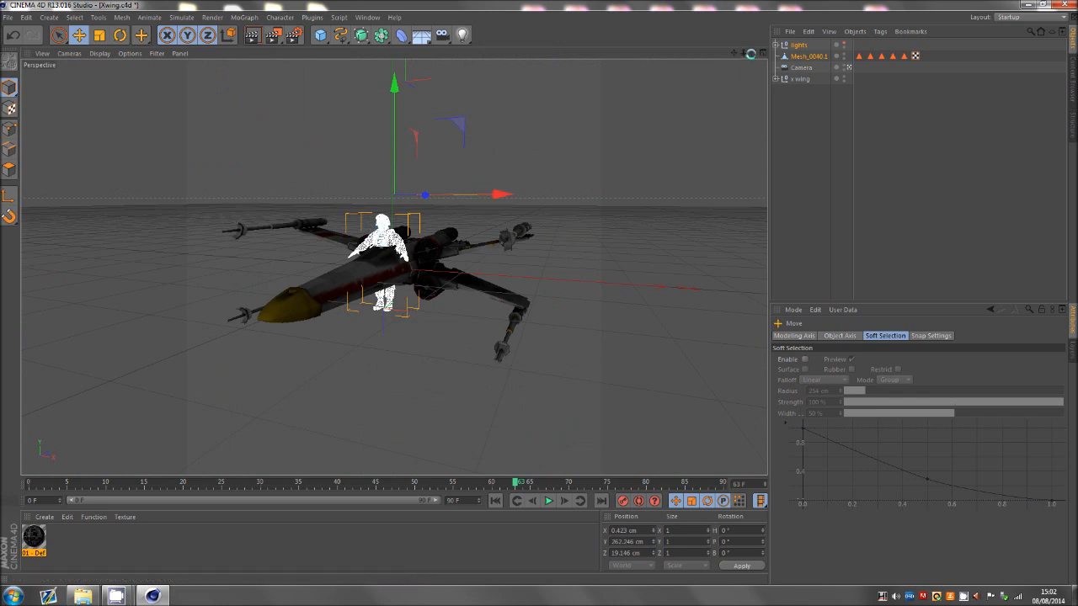
- Turn the lights and figure mesh about 18° horizontally and place them in front of the ship, at about X 97, Y 215, Z -178 cm
drag(539, 291, 539, 291)
drag(696, 97, 605, 110)
drag(753, 52, 539, 292)
key(r)
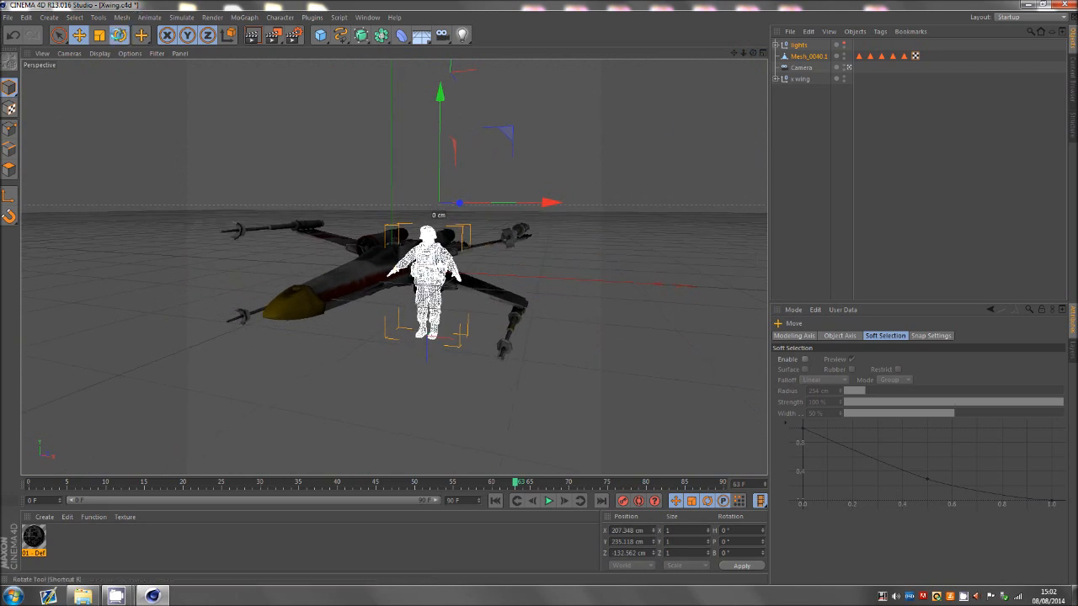
mouse_move(501, 203)
mouse_down()
mouse_move(457, 205)
mouse_move(487, 204)
mouse_up()
drag(487, 202, 482, 202)
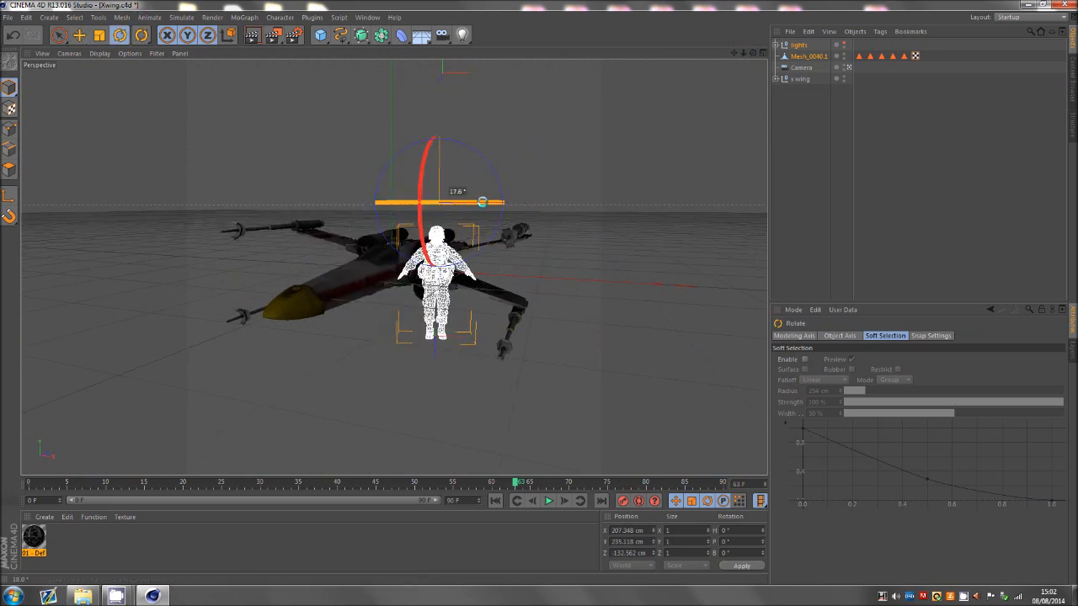
click(79, 36)
drag(467, 256, 425, 261)
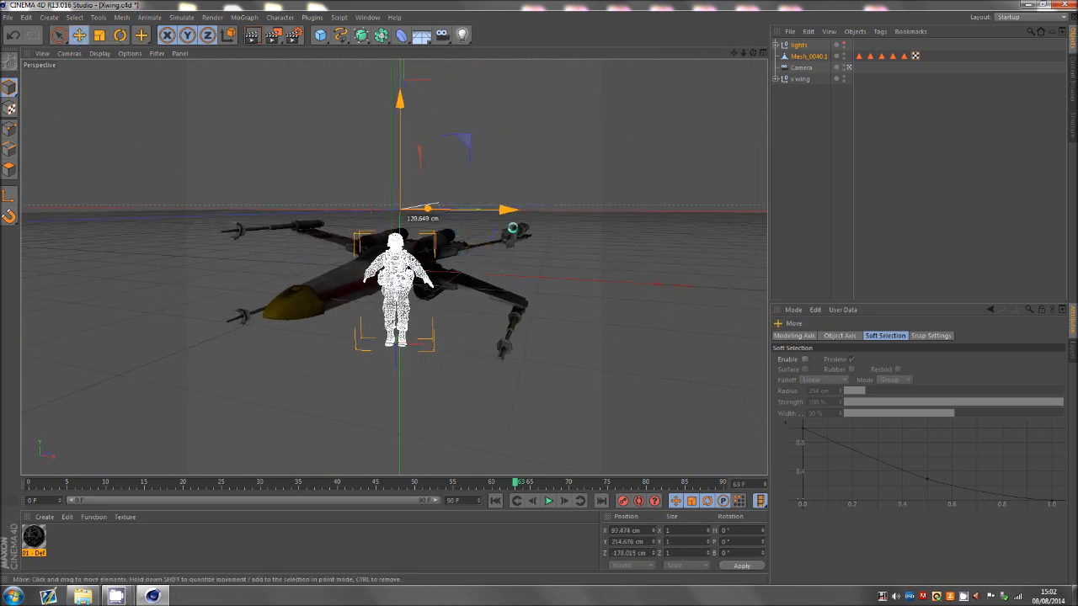
- Delete the imported figure mesh, keeping the lights, and render the relit X-wing to the Picture Viewer
click(809, 56)
key(Delete)
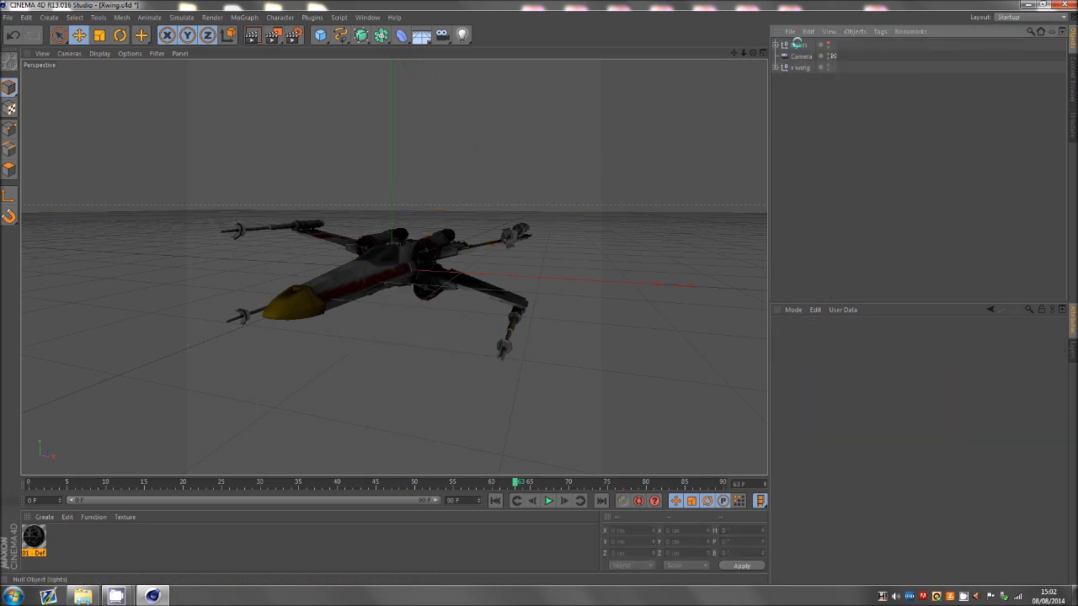
click(808, 56)
click(371, 99)
click(274, 34)
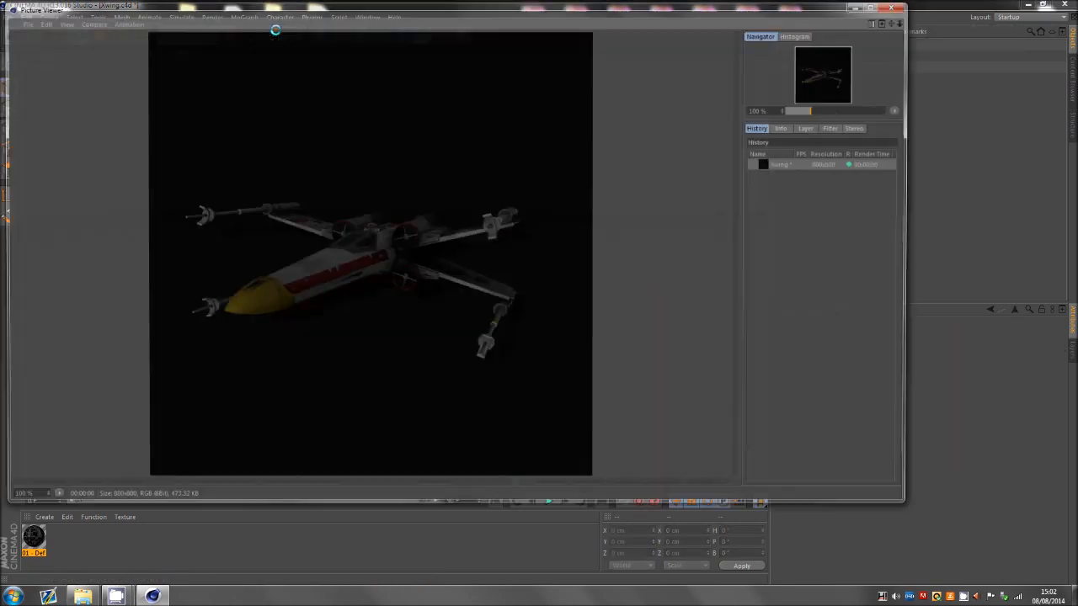
- Compare the two X-wing renders in the history at full view, alternating between them to judge the lighting difference
click(773, 164)
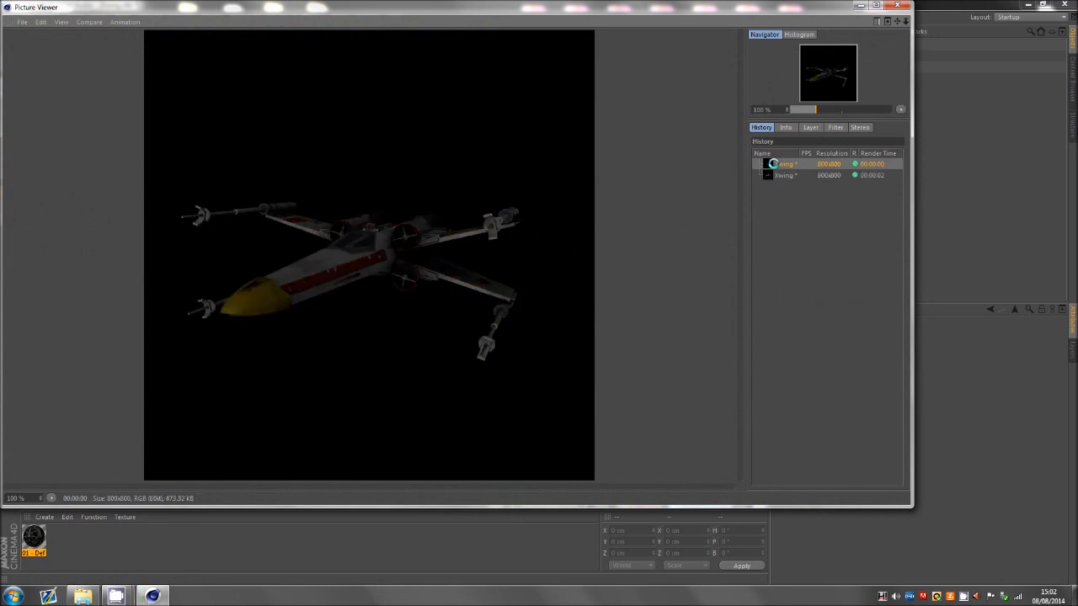
key(Down)
key(Up)
key(Down)
key(Up)
key(Down)
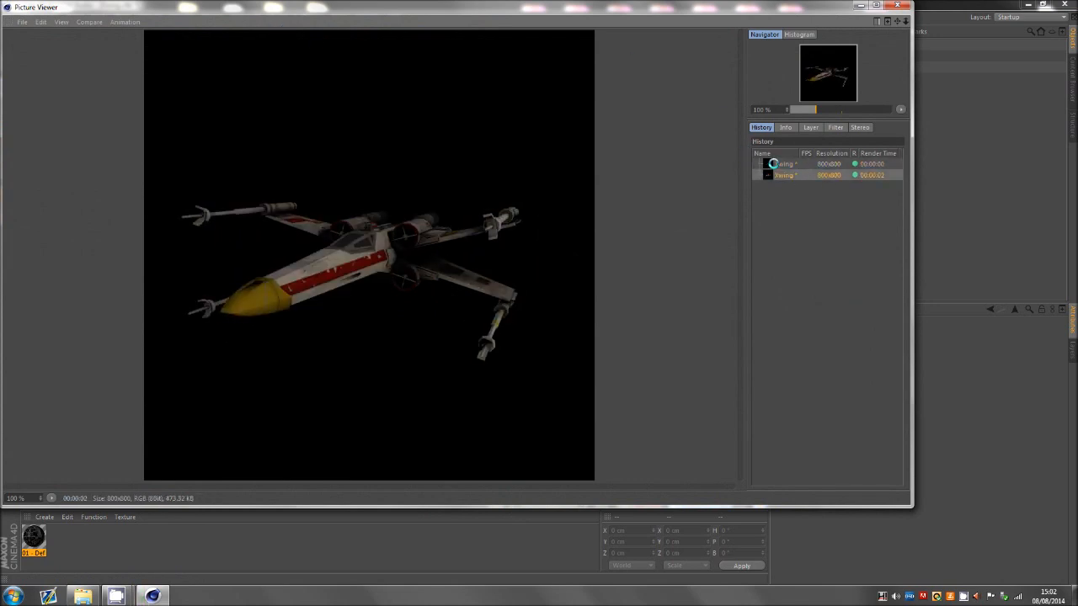
key(Up)
key(Down)
key(Up)
key(Down)
key(Up)
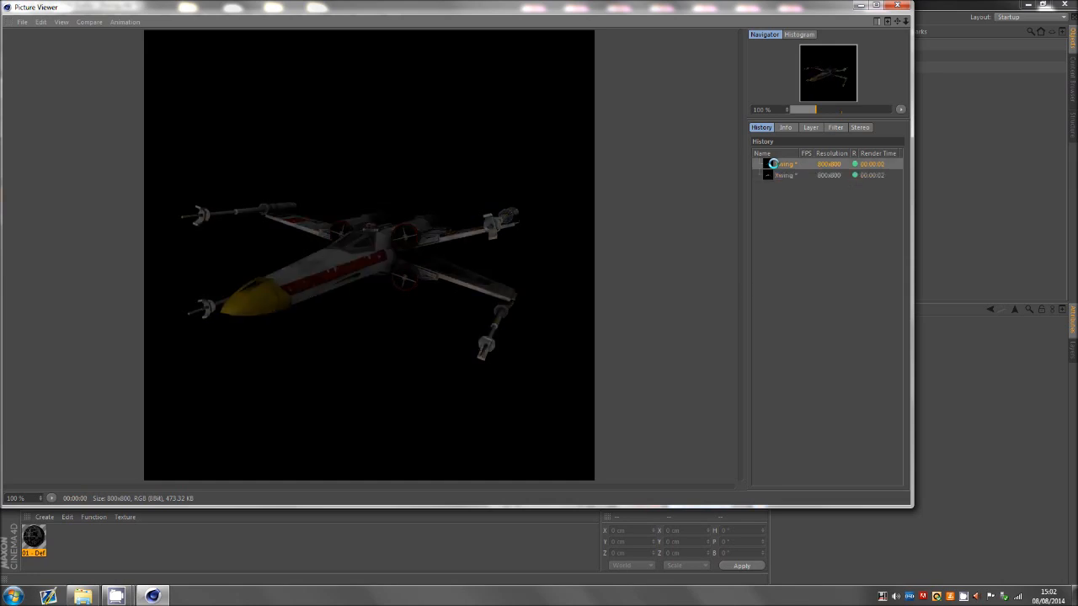
key(Down)
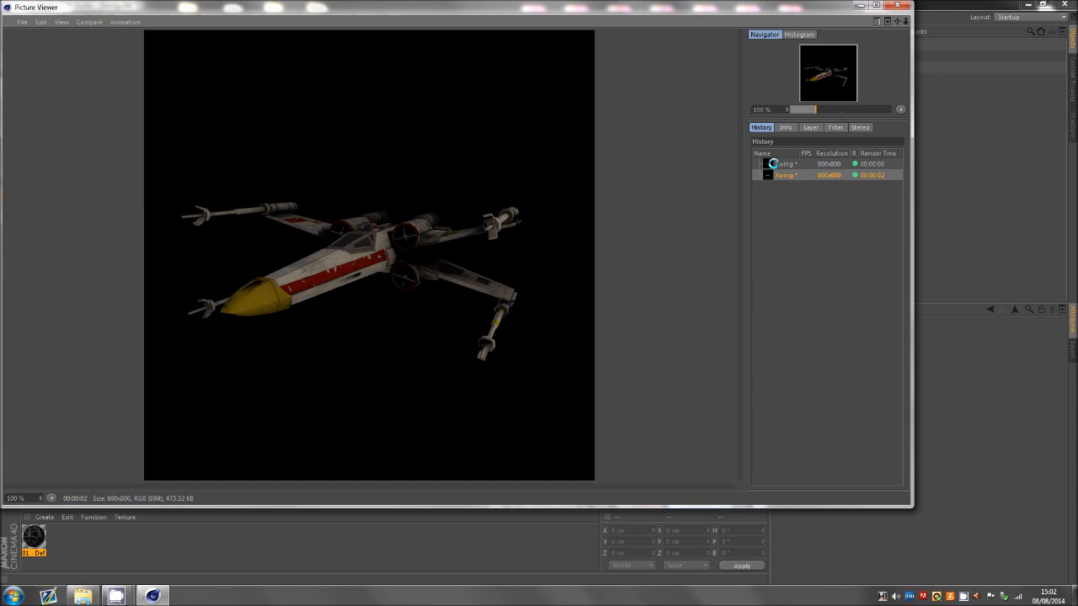
key(Up)
key(Down)
key(Up)
key(Down)
key(Up)
key(Down)
key(Up)
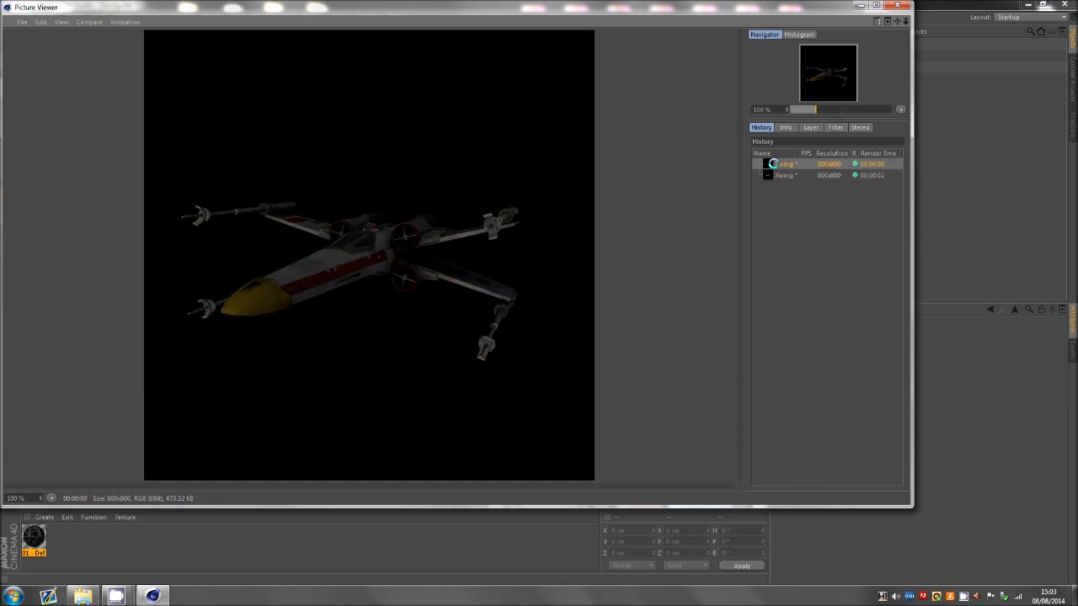
key(Down)
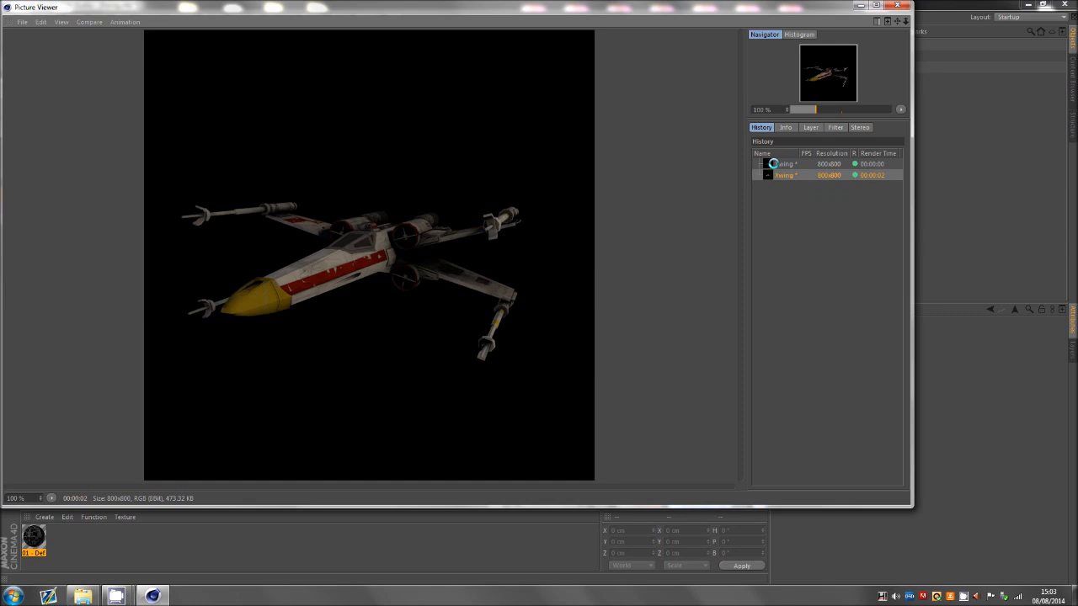
key(Up)
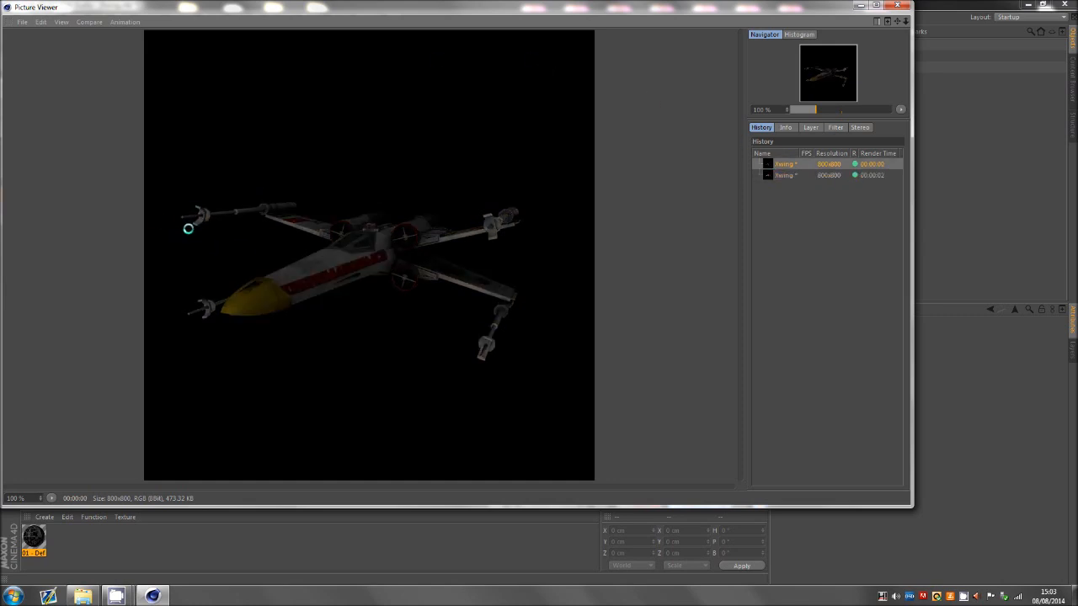
- Compare both renders close up on the wing-tip cannon, wing and cockpit
scroll(189, 218, up, 5)
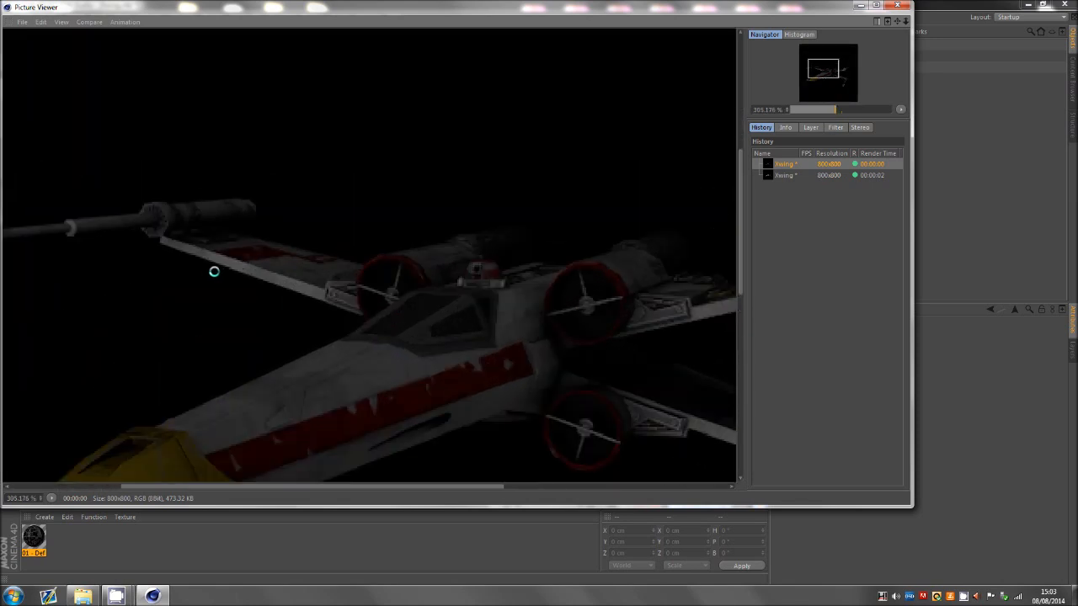
drag(213, 271, 510, 274)
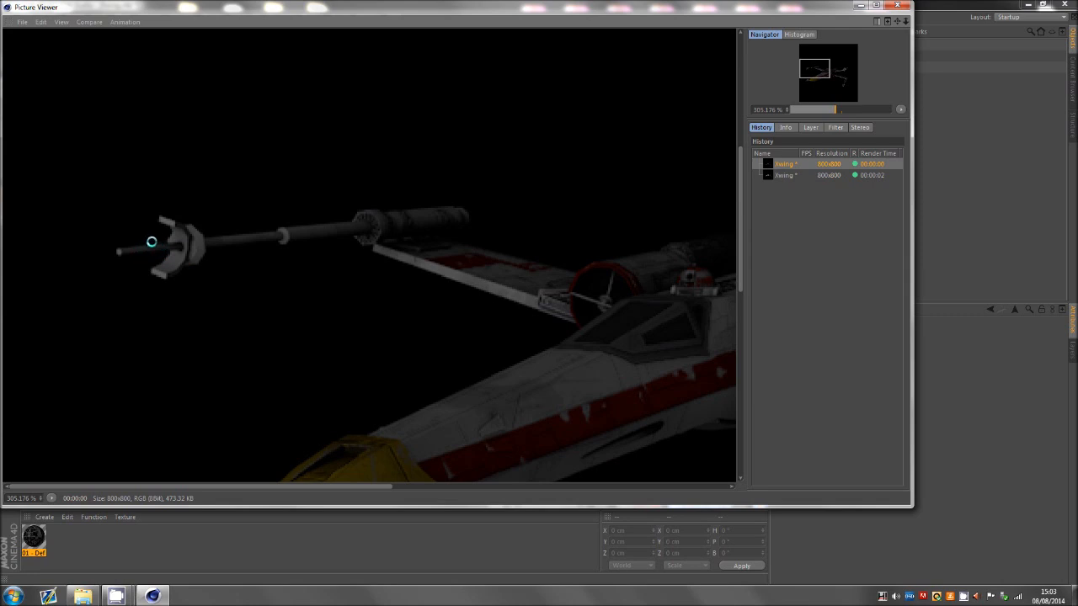
key(Down)
key(Up)
key(Down)
key(Up)
key(Down)
key(Up)
key(Down)
key(Up)
key(Down)
key(Up)
key(Down)
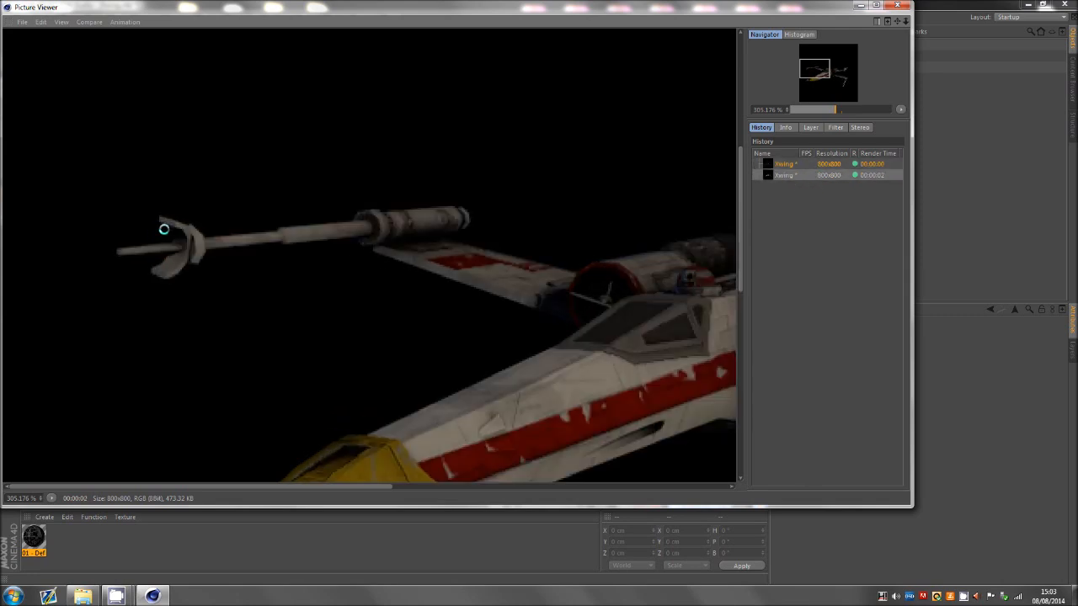
- Compare both renders across the whole enlarged ship, return to the full image and close the Picture Viewer
scroll(163, 229, down, 4)
scroll(365, 241, up, 4)
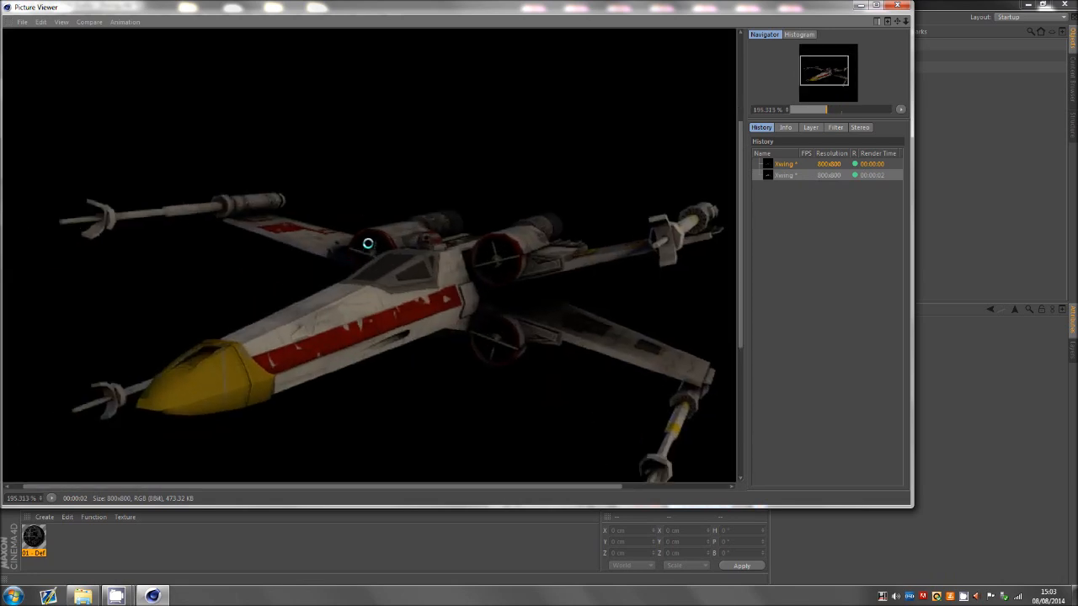
key(Up)
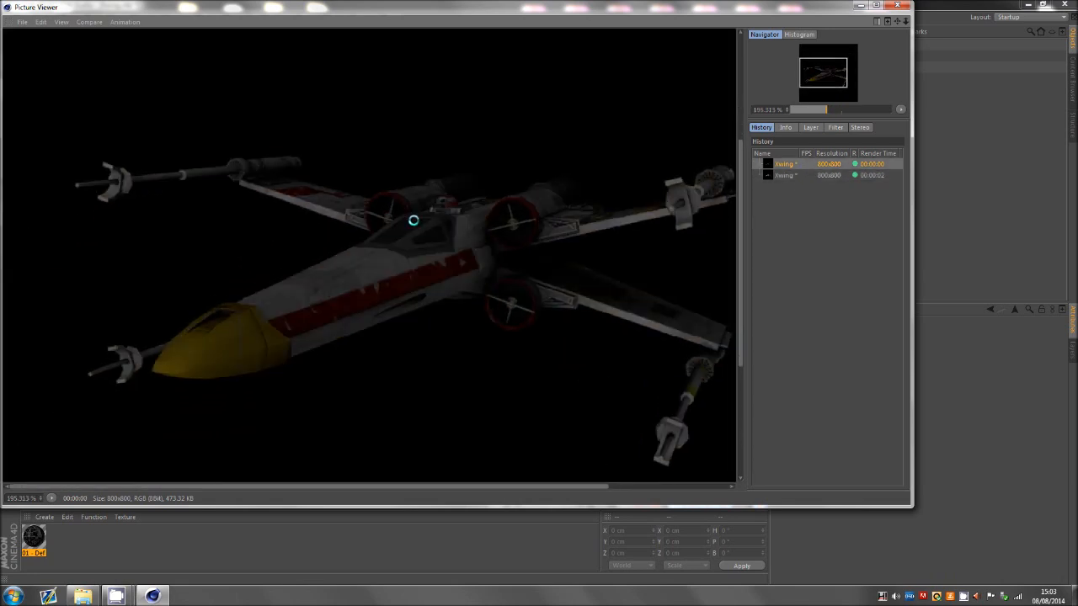
key(Down)
key(Up)
key(Down)
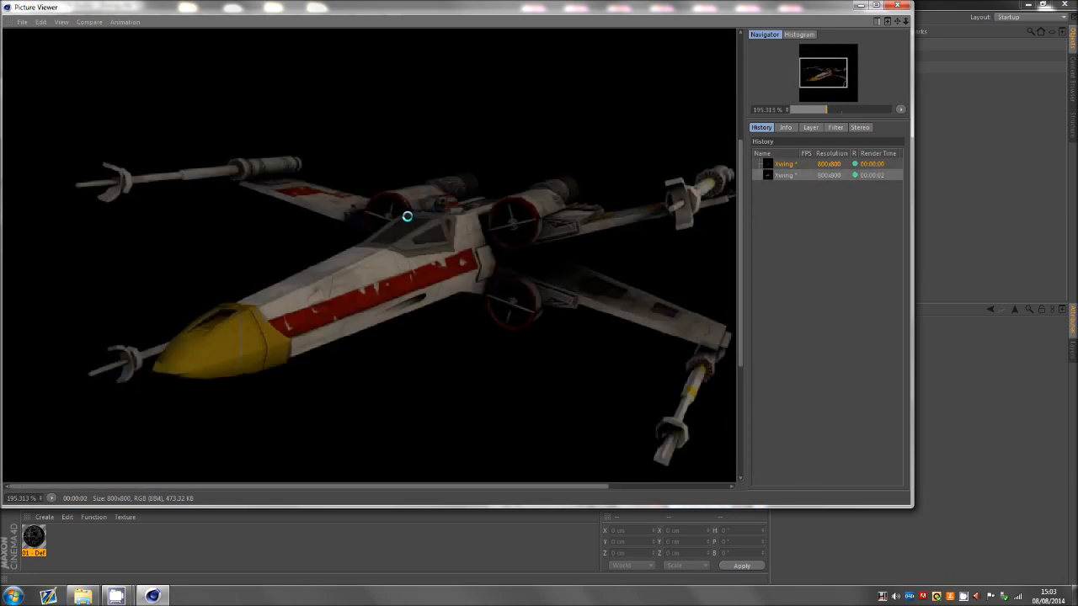
key(Up)
key(Down)
scroll(463, 242, down, 3)
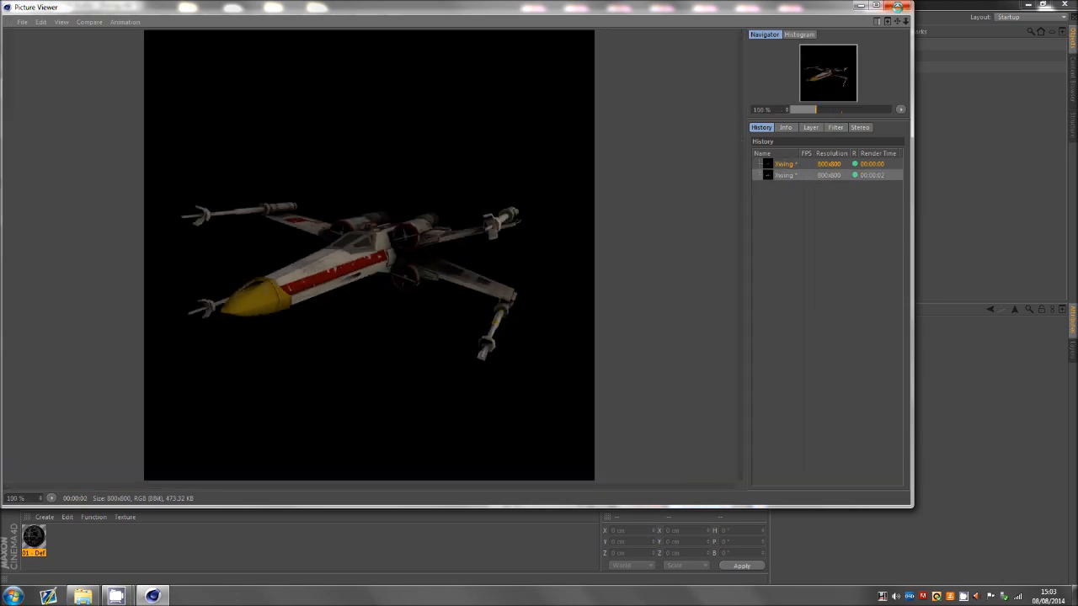
click(899, 7)
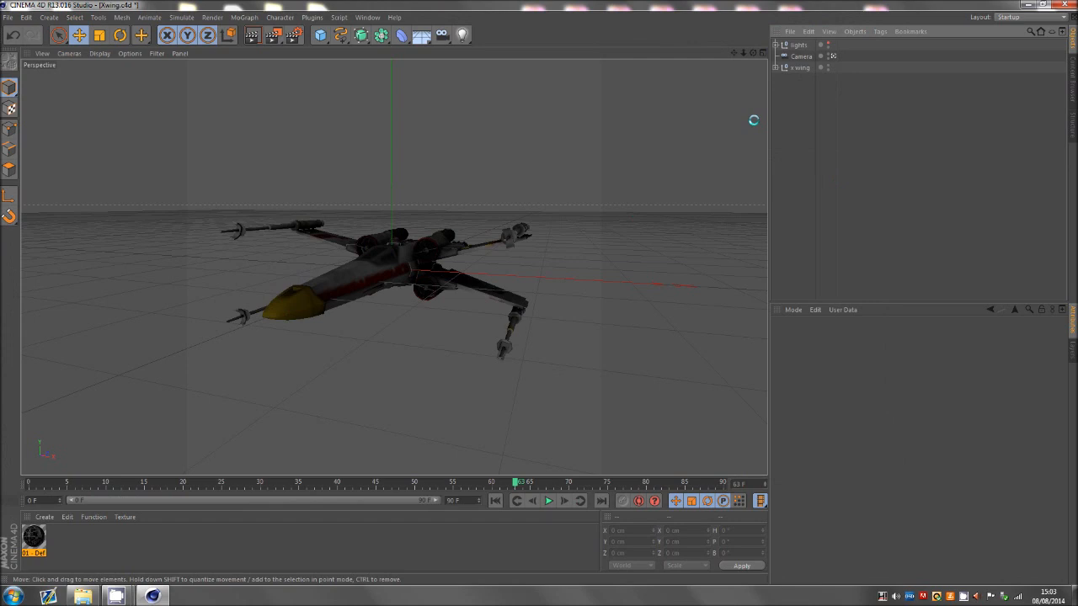